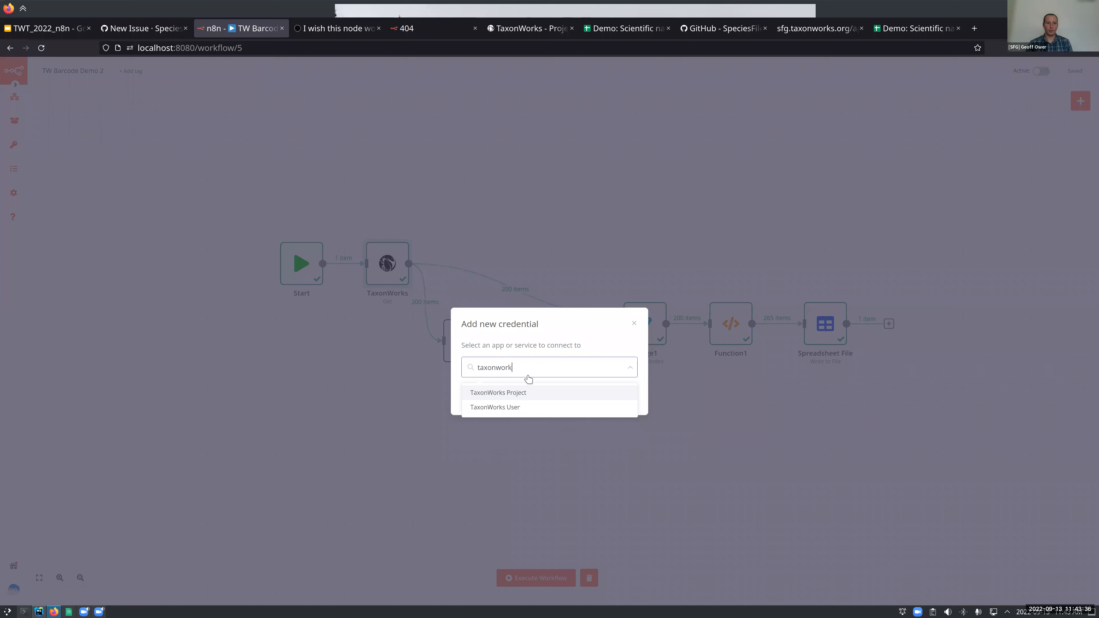
Start a new credential of the TaxonWorks User type.
click(504, 409)
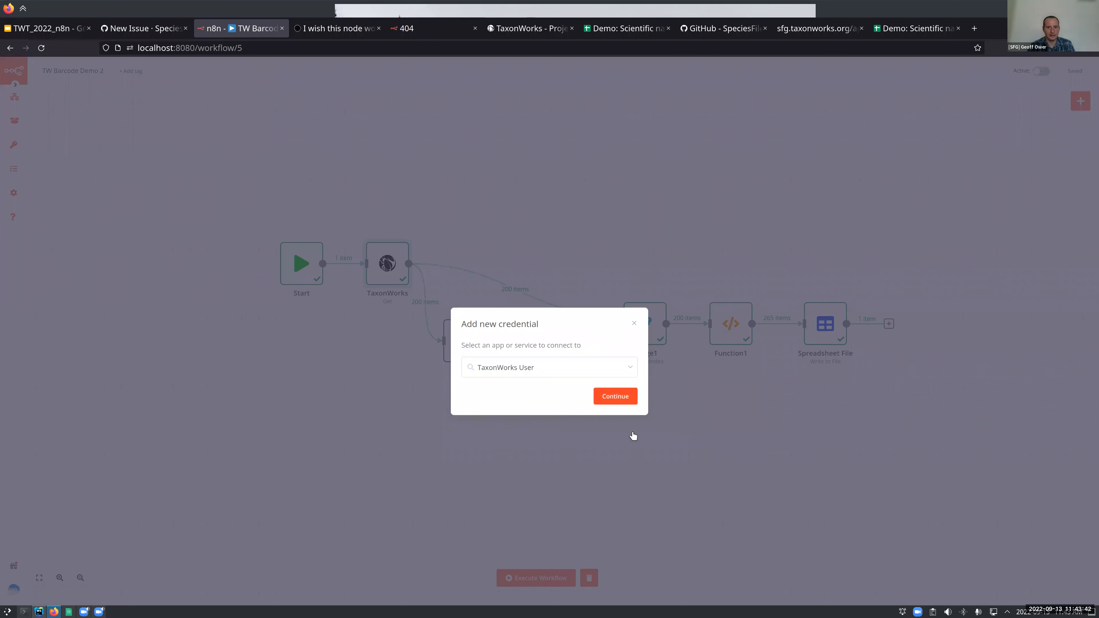
click(620, 402)
click(315, 224)
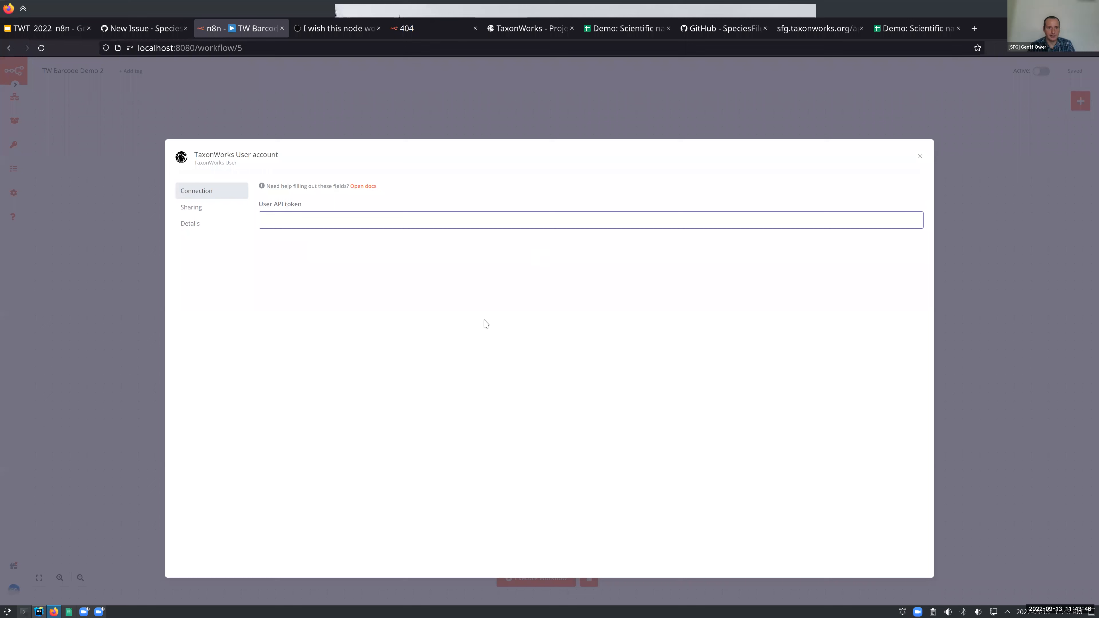
Rename the new TaxonWorks User credential as Orthoperta.
click(273, 158)
click(274, 157)
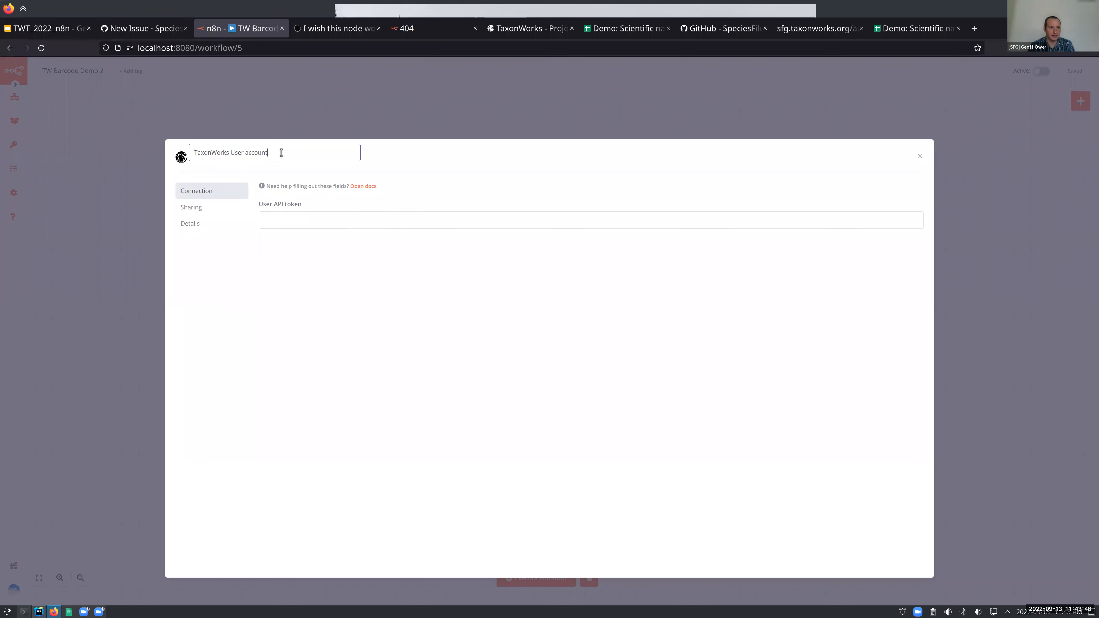
key(ctrl+a)
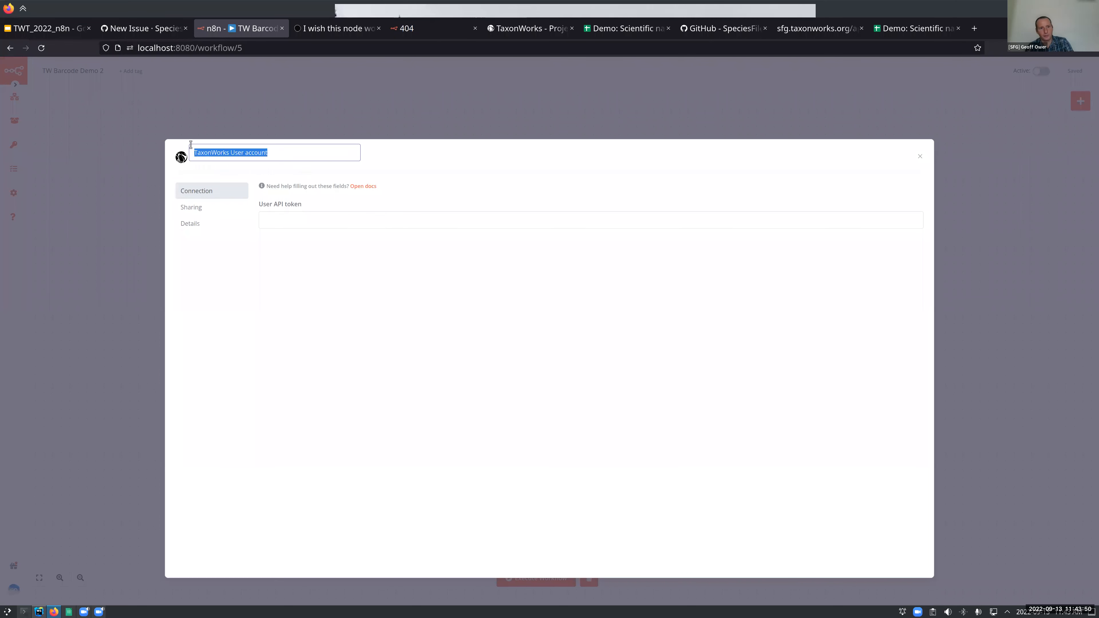
text(Orthoper)
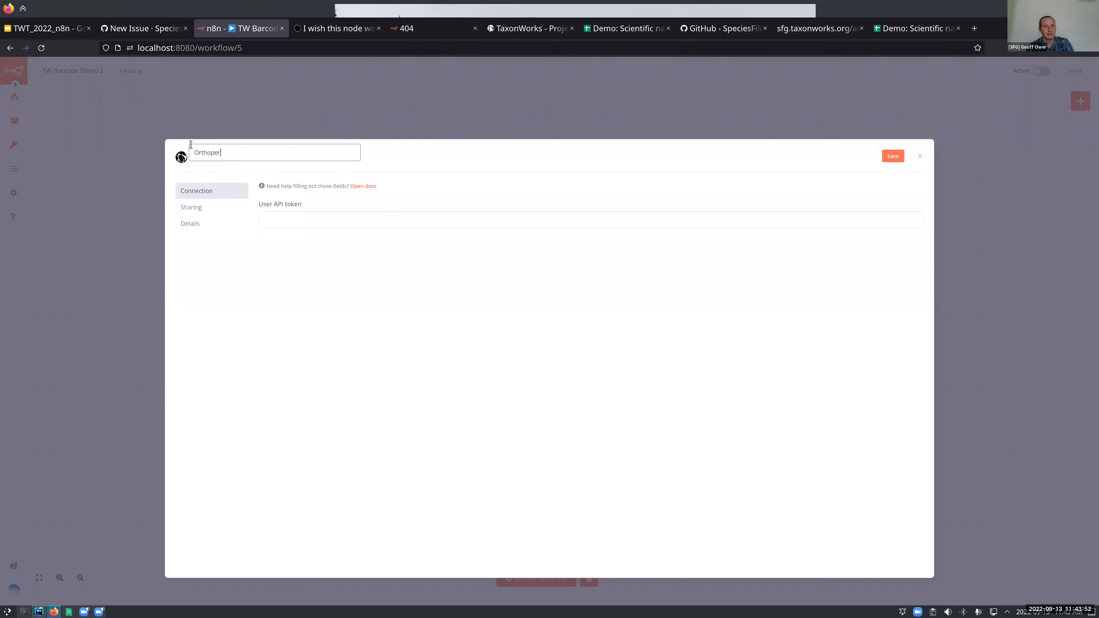
text(ta)
click(386, 174)
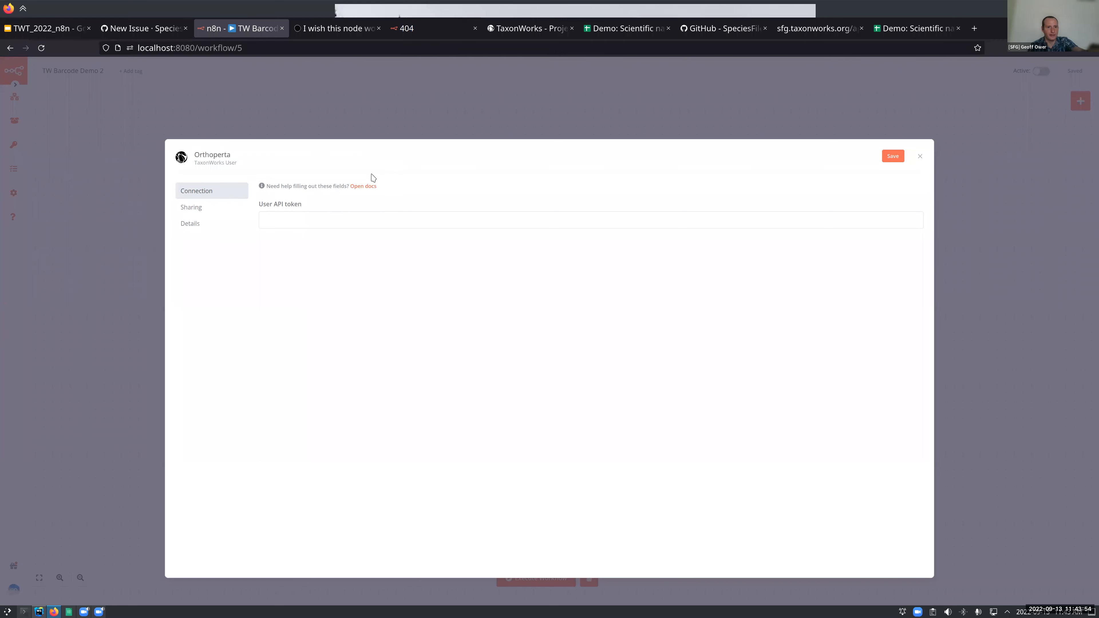
Close the new TaxonWorks User credential and discard its changes.
click(920, 157)
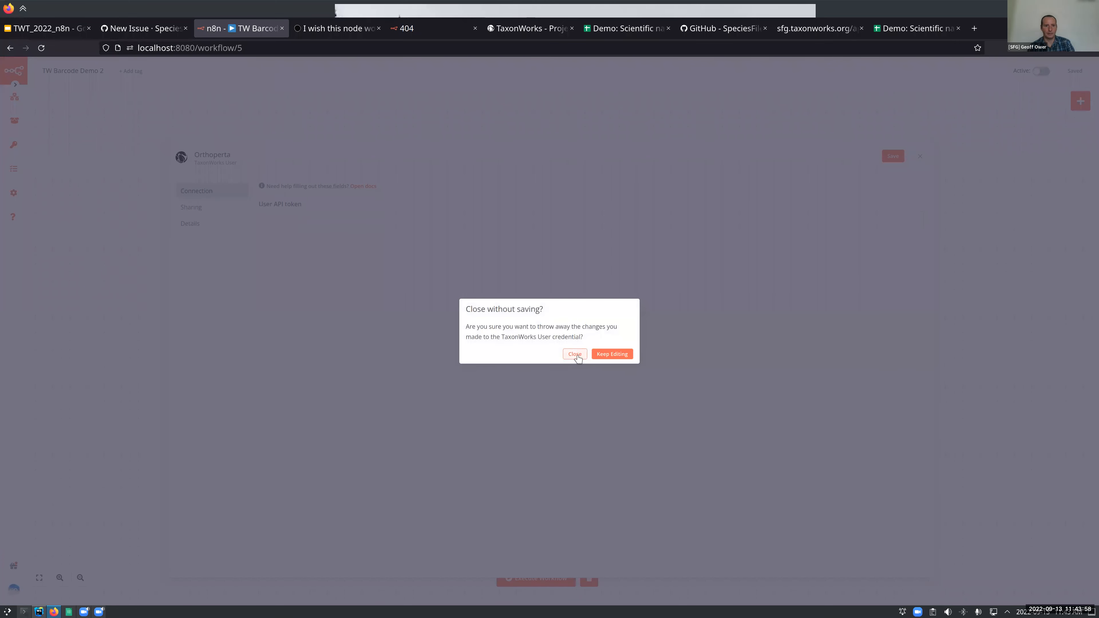
click(577, 355)
click(920, 156)
click(577, 356)
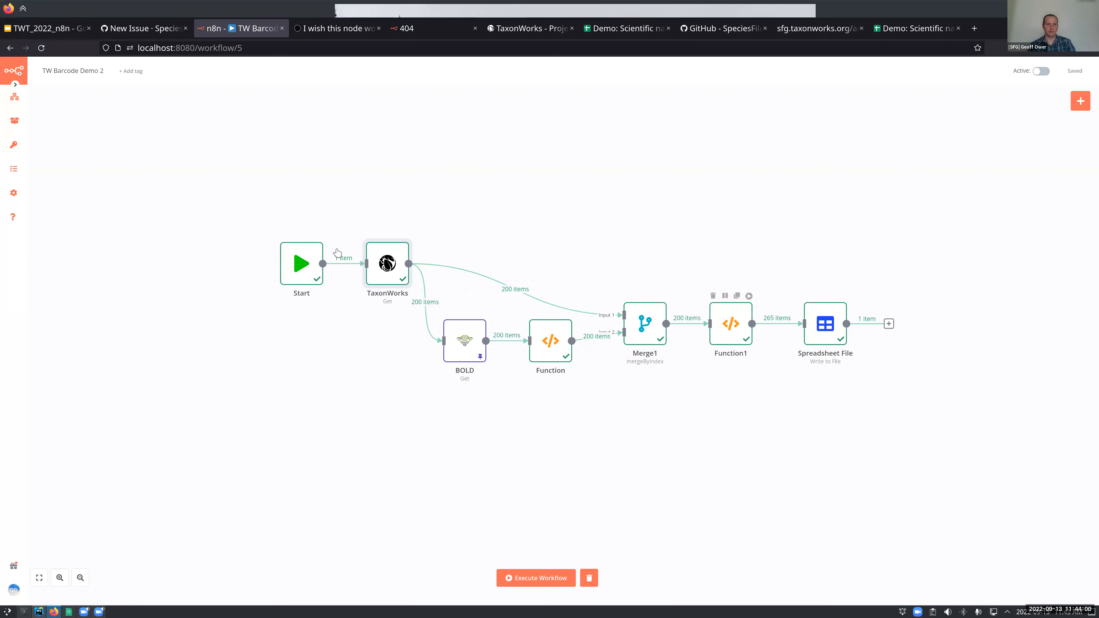
Review the user and project credential choices in the TaxonWorks node, keeping Global Lepidoptera Index, and return to the canvas.
double_click(383, 249)
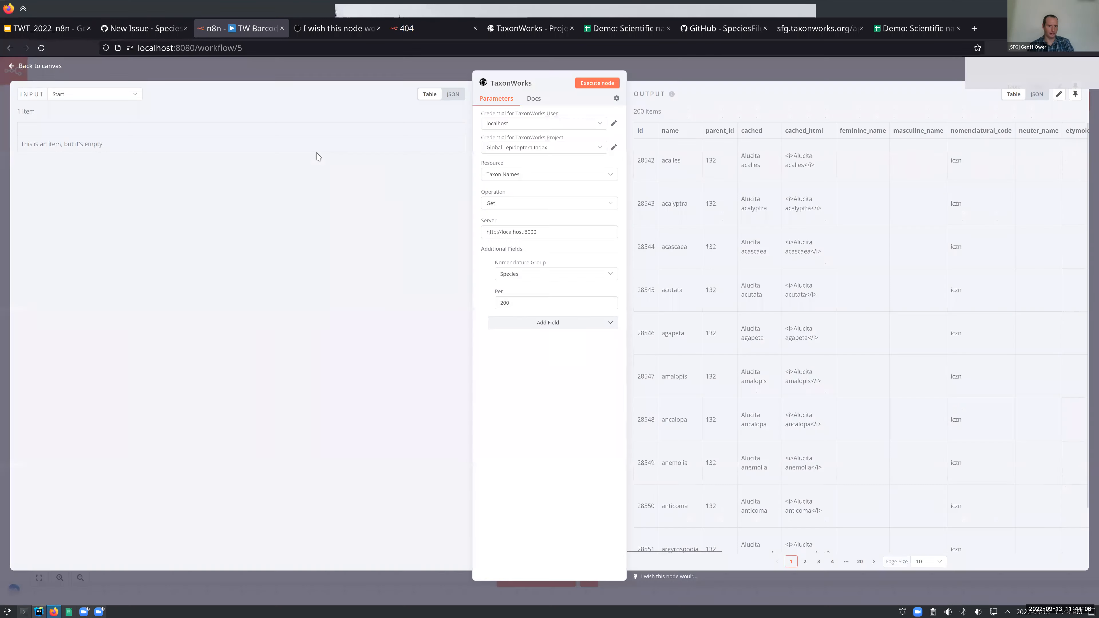
click(598, 125)
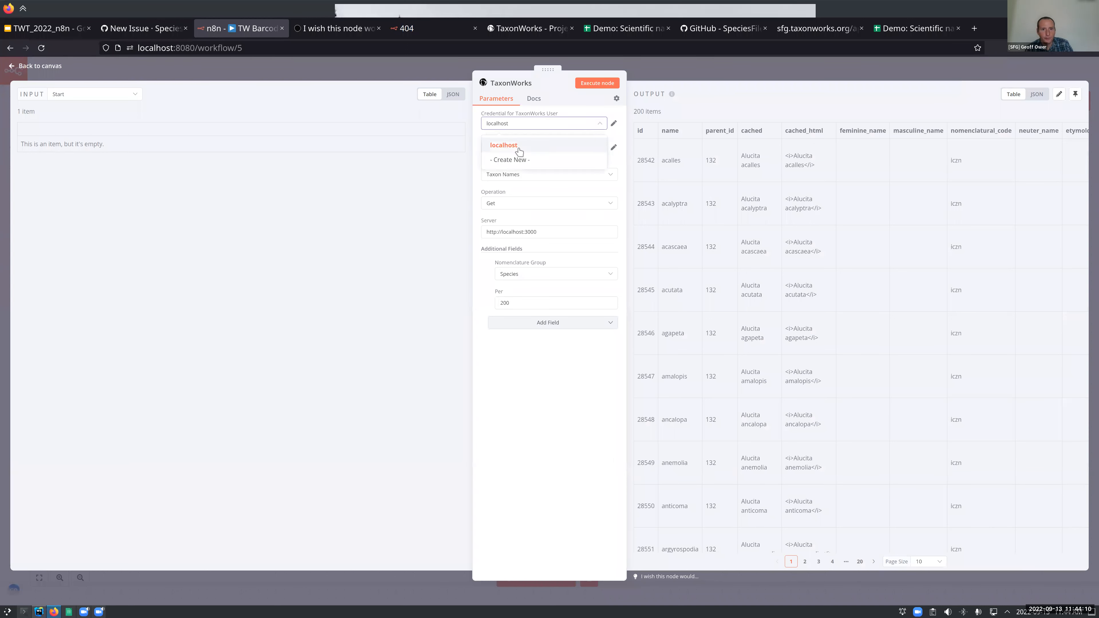
click(563, 178)
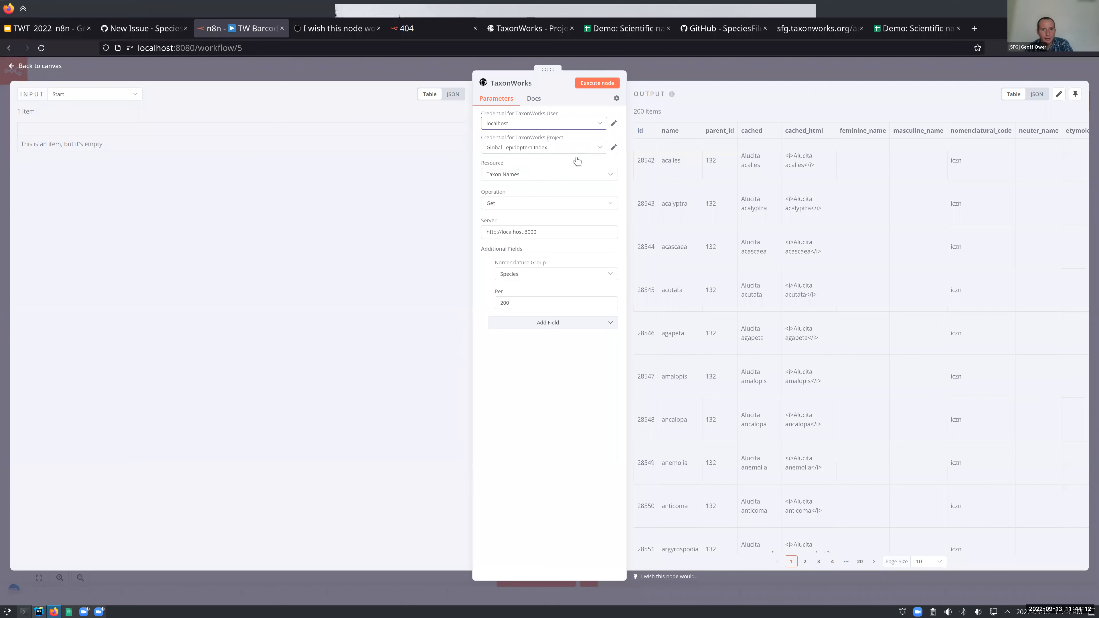
click(582, 152)
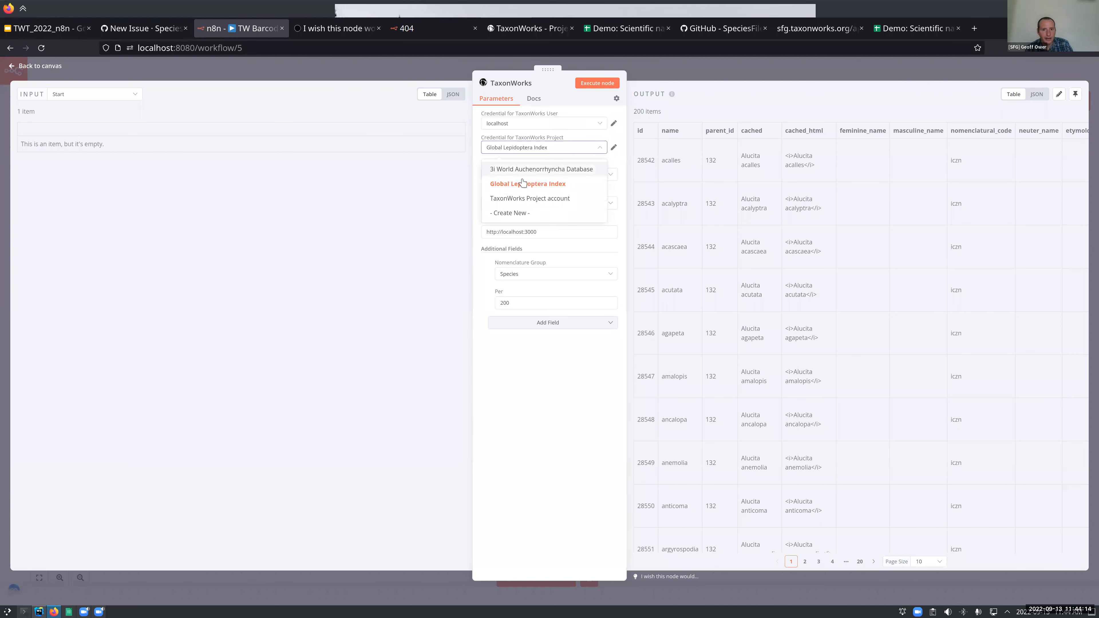
click(538, 186)
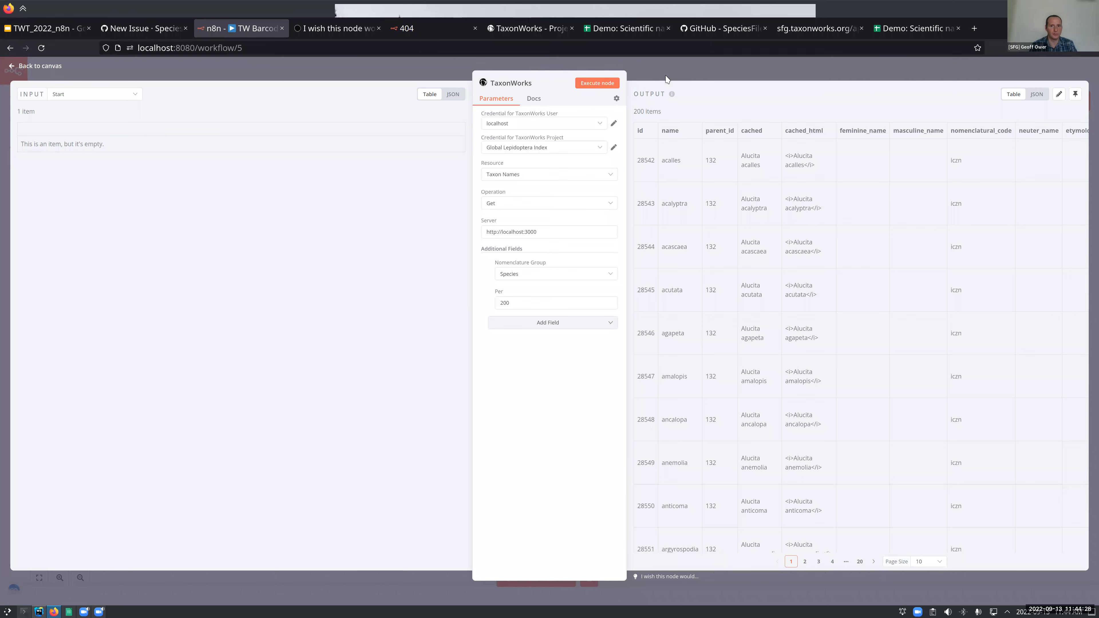
click(26, 64)
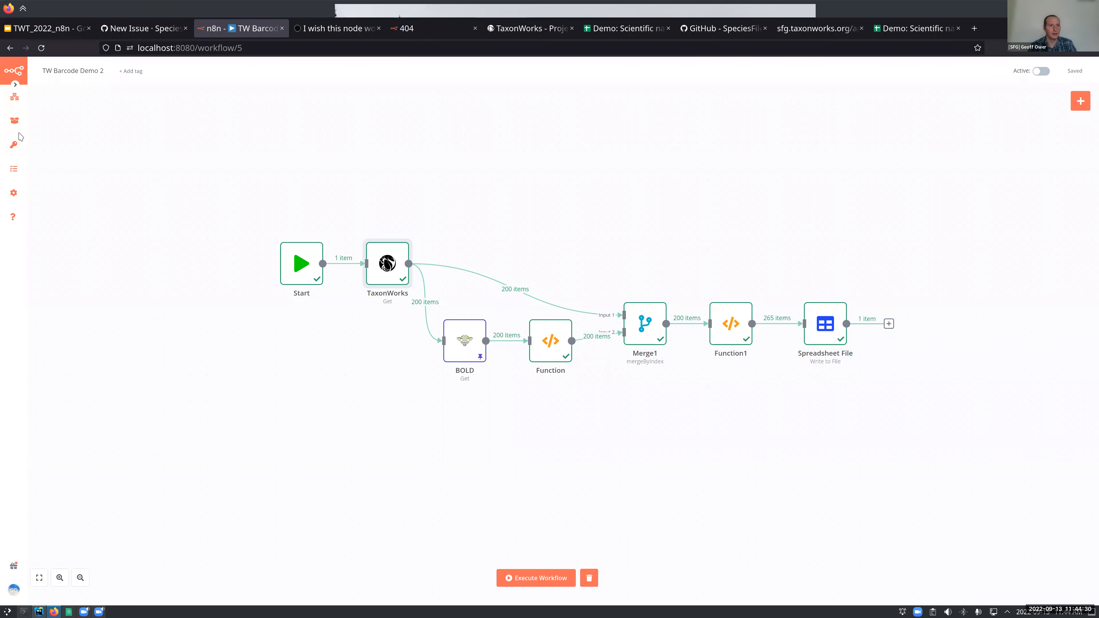
Switch to the TWT_2022_n8n presentation and show the slide on finding the TaxonWorks project token.
click(45, 30)
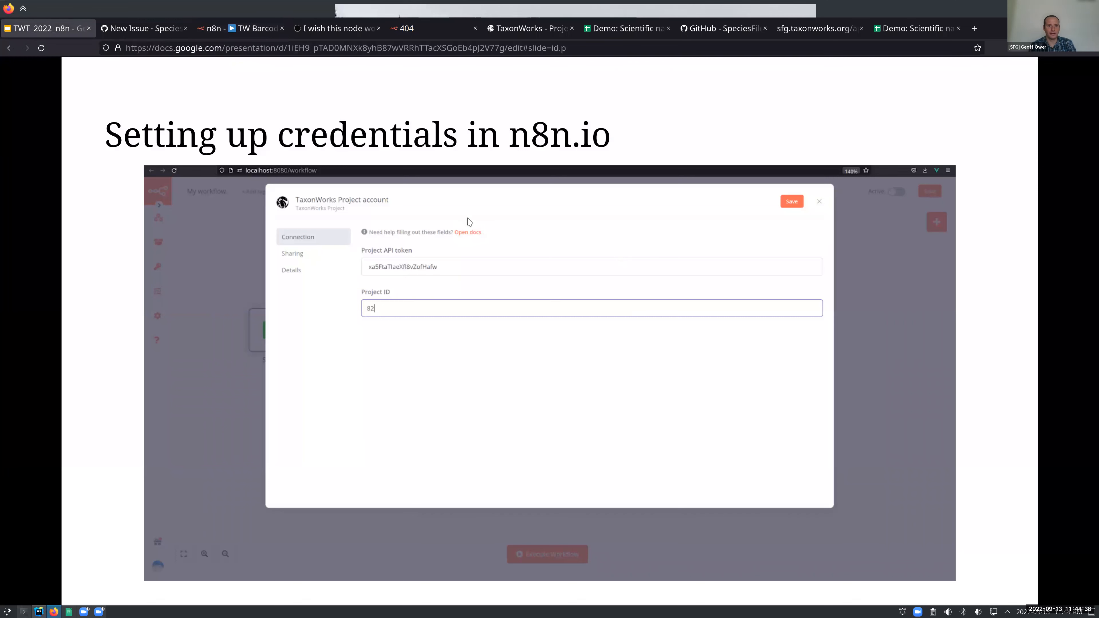
click(991, 318)
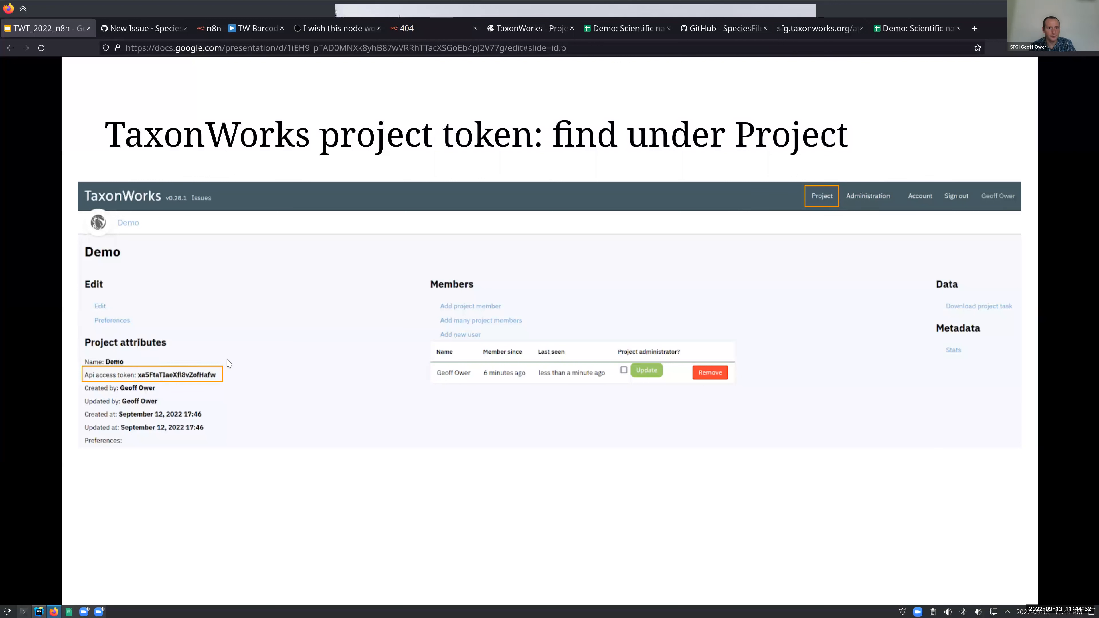
Examine the open projects and their API tokens in the raw response from sfg.taxonworks.org/api/v1.
click(816, 28)
click(371, 334)
double_click(62, 163)
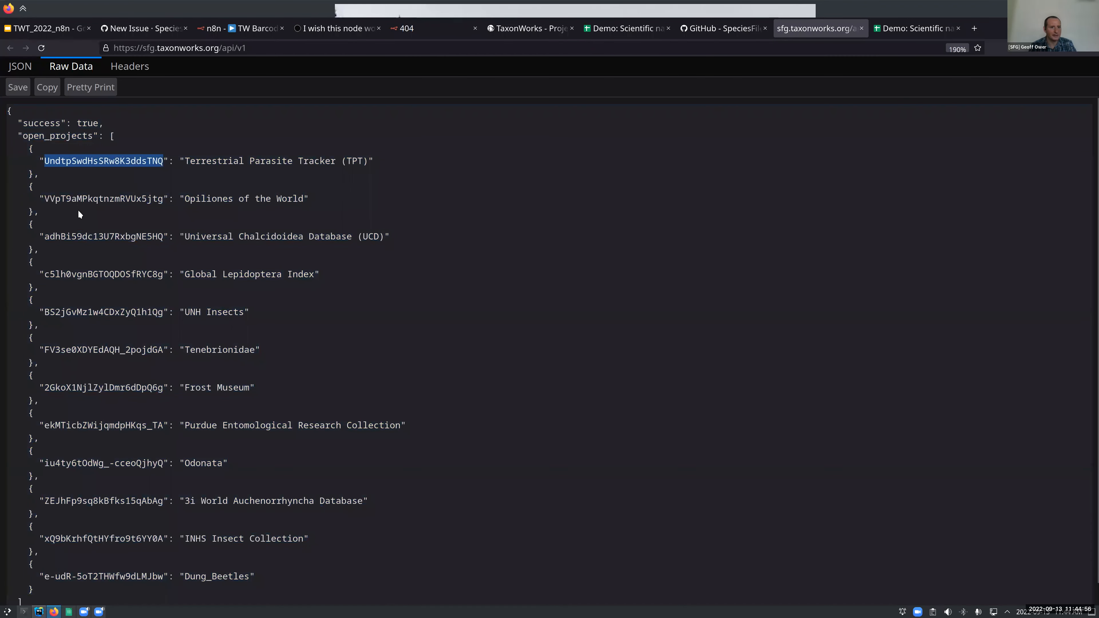
double_click(82, 199)
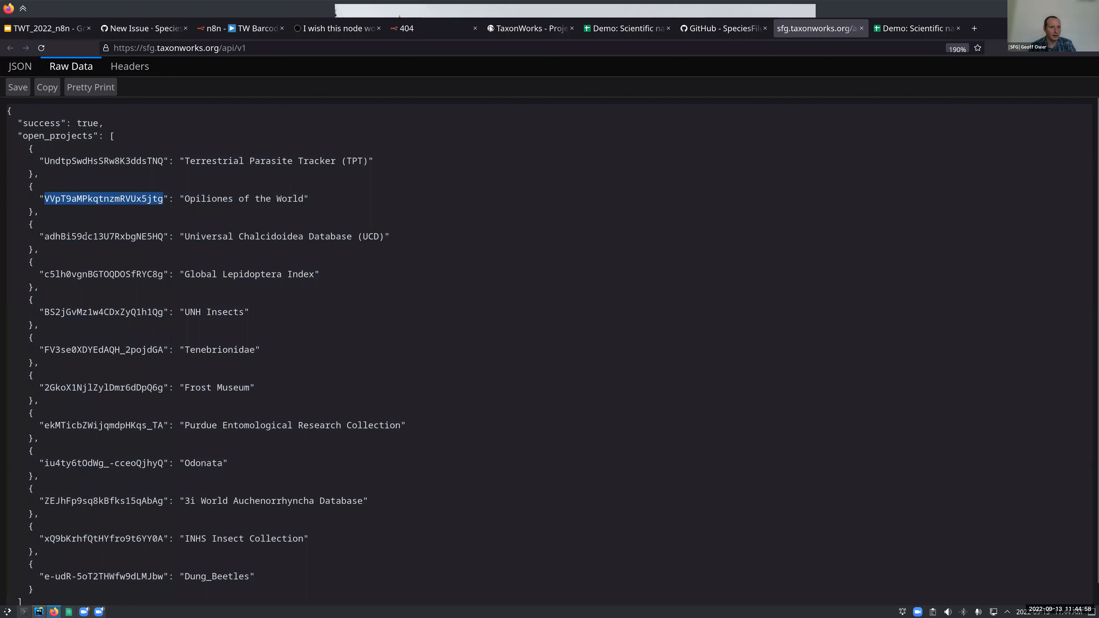
double_click(86, 238)
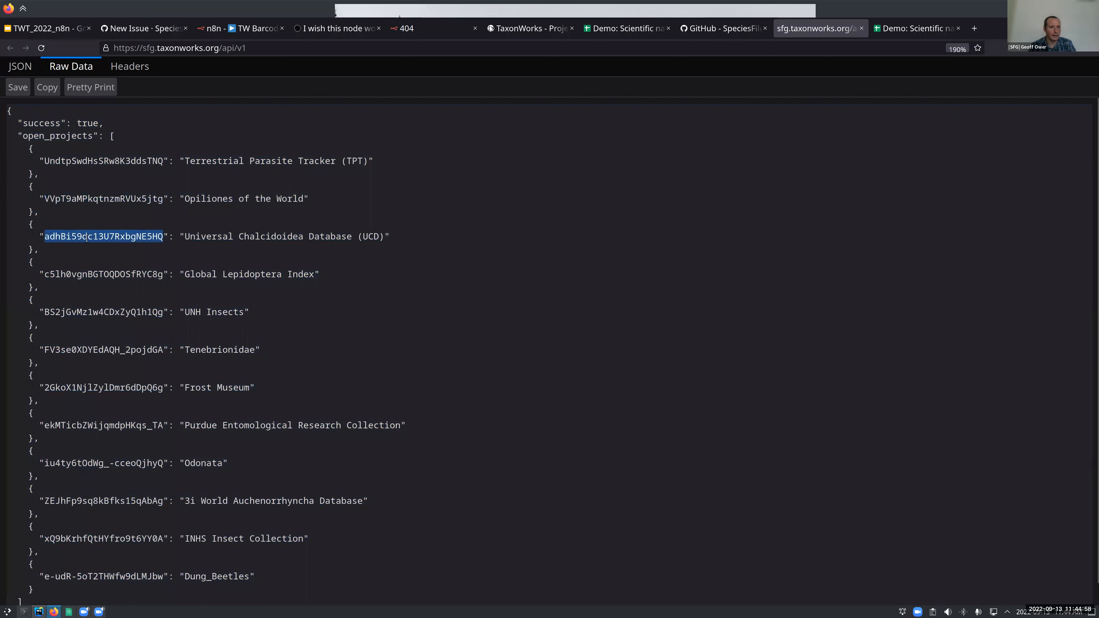
double_click(118, 276)
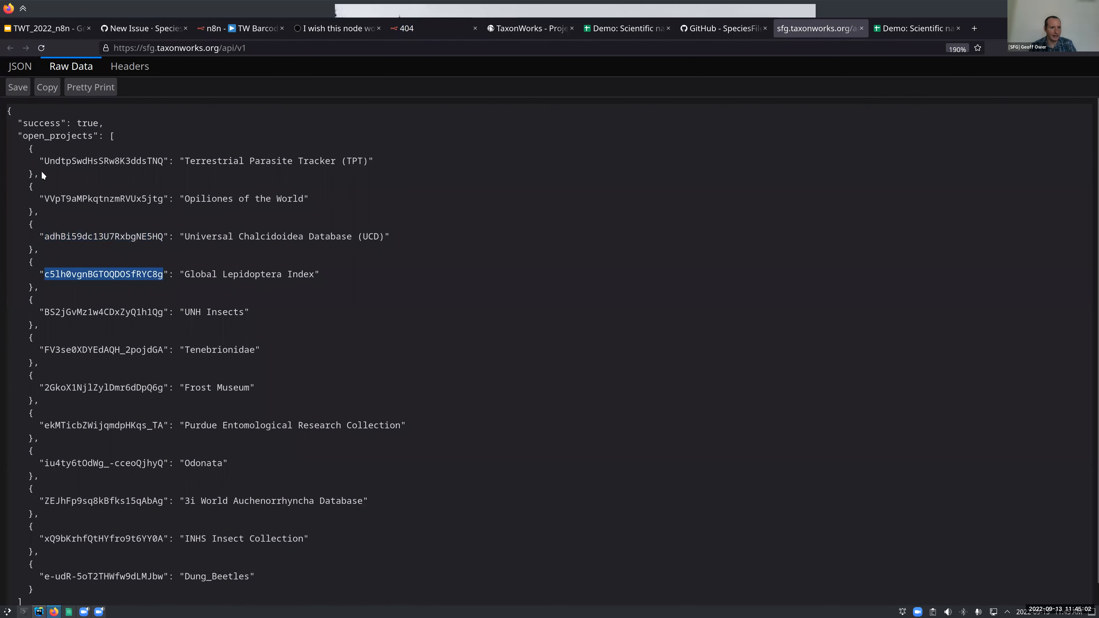
click(232, 49)
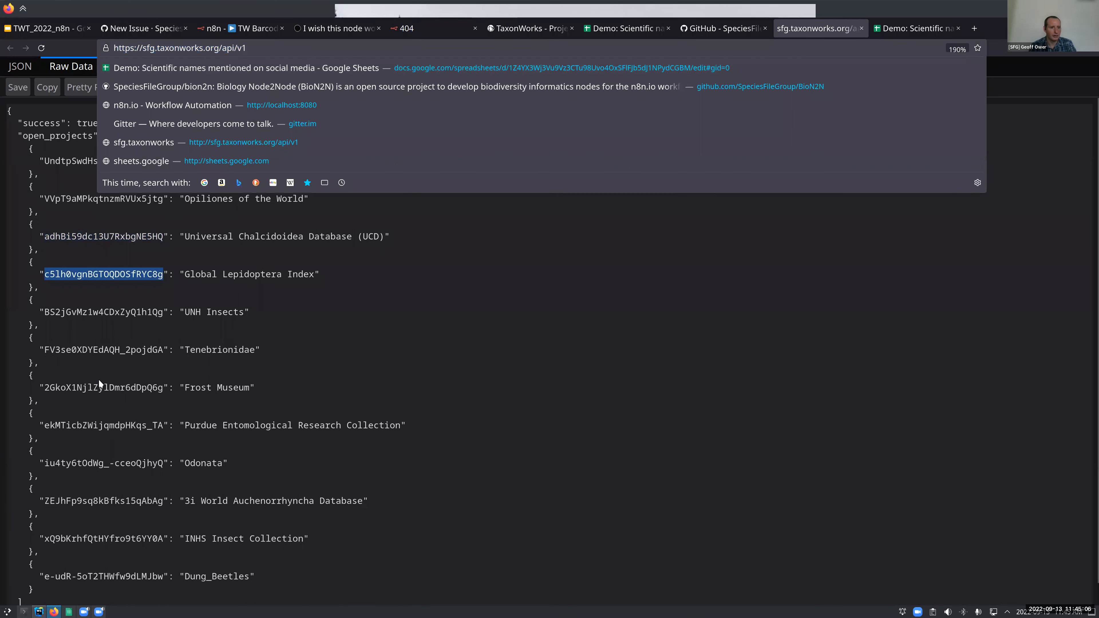
double_click(99, 383)
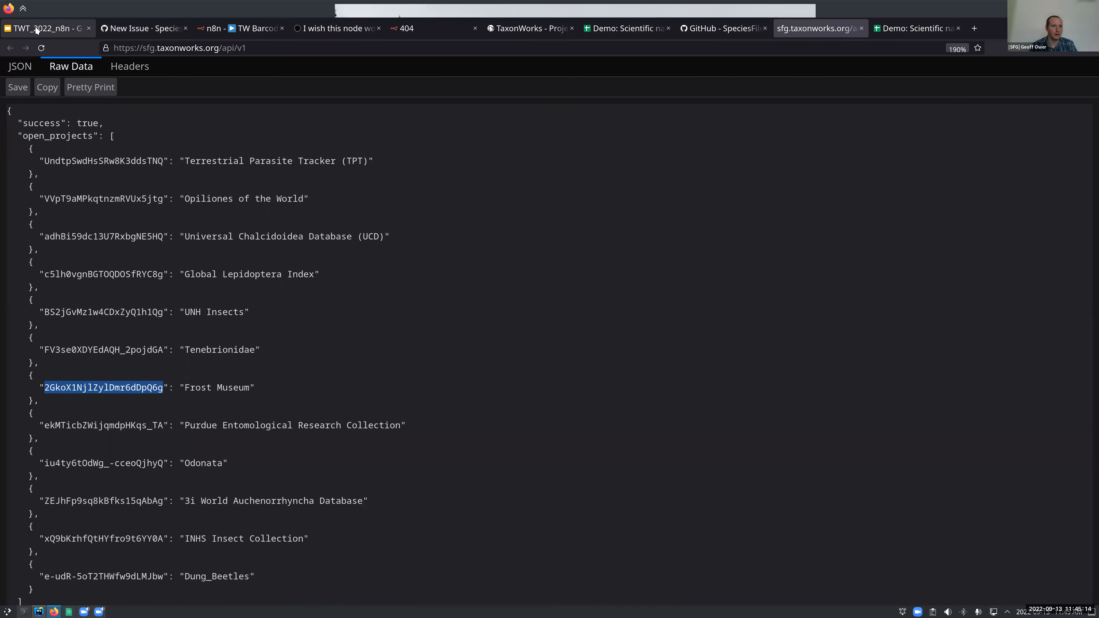
click(254, 30)
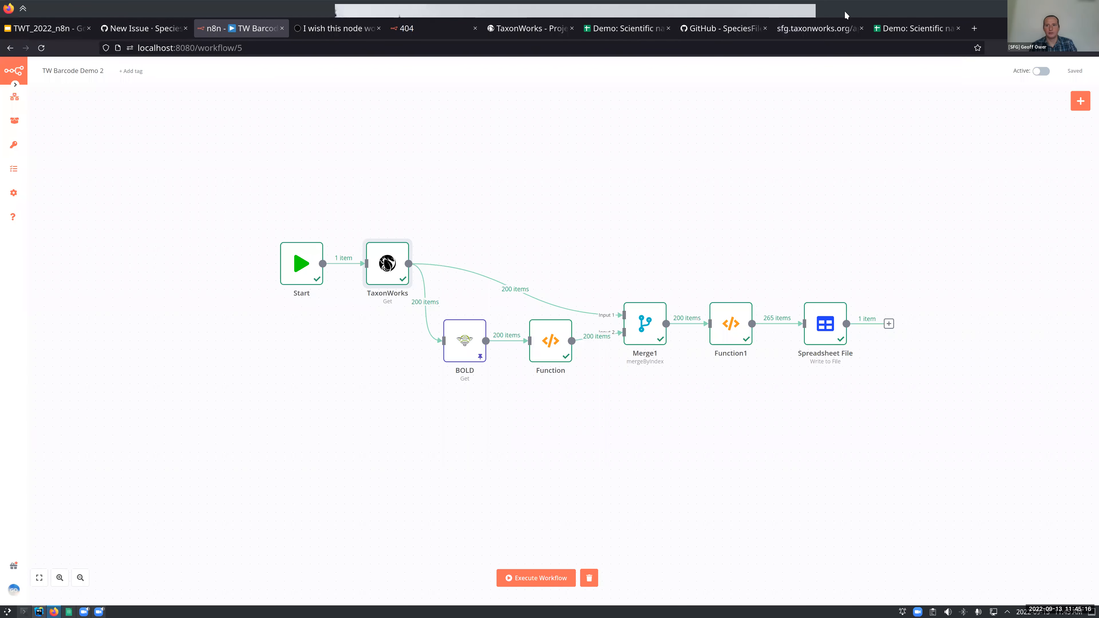
click(801, 30)
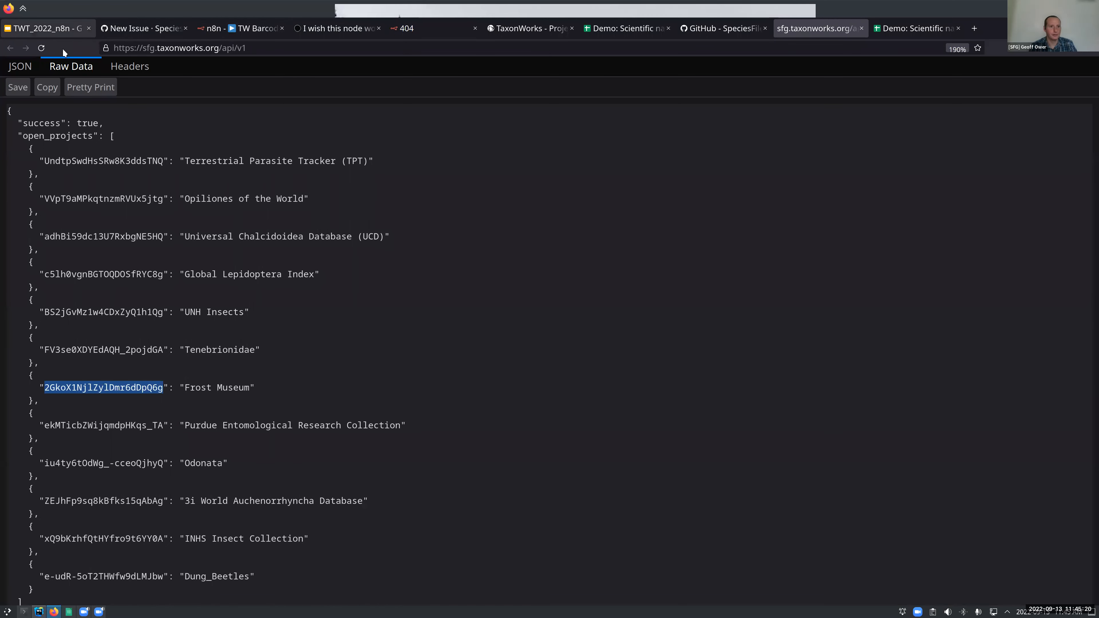
Return to the presentation and review the slides on where to find the TaxonWorks user and project tokens.
click(54, 29)
key(Right)
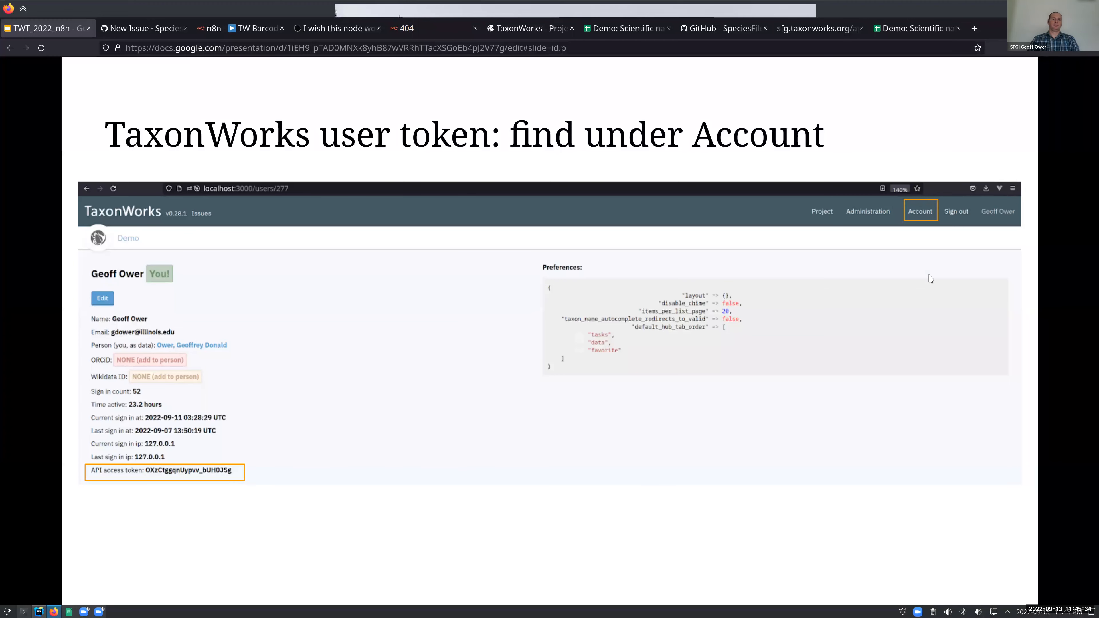
key(Right)
key(Left)
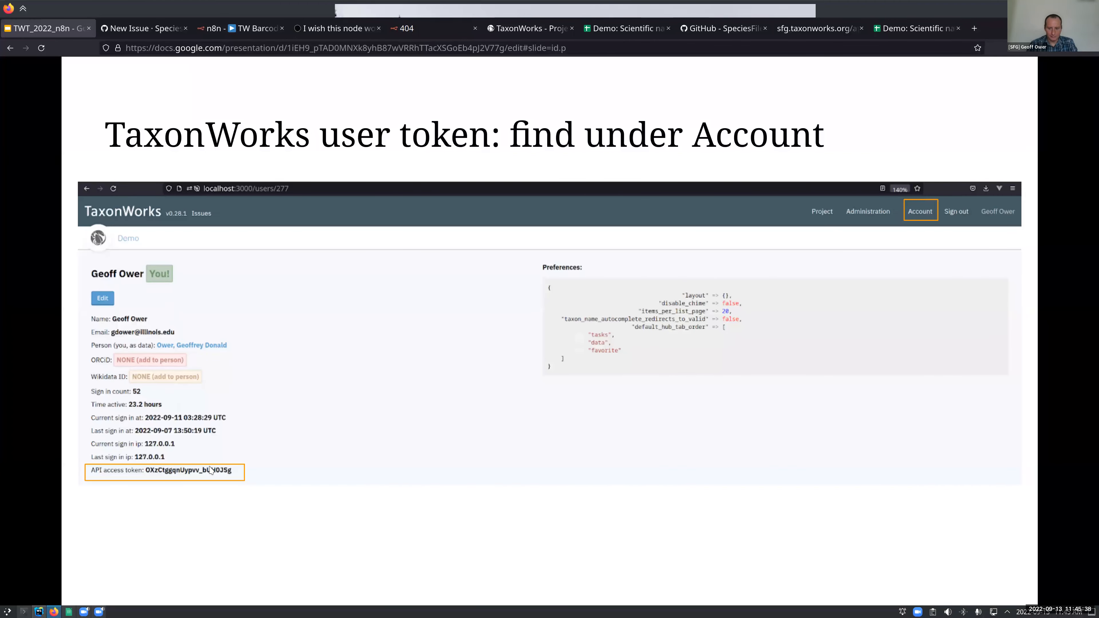
key(Right)
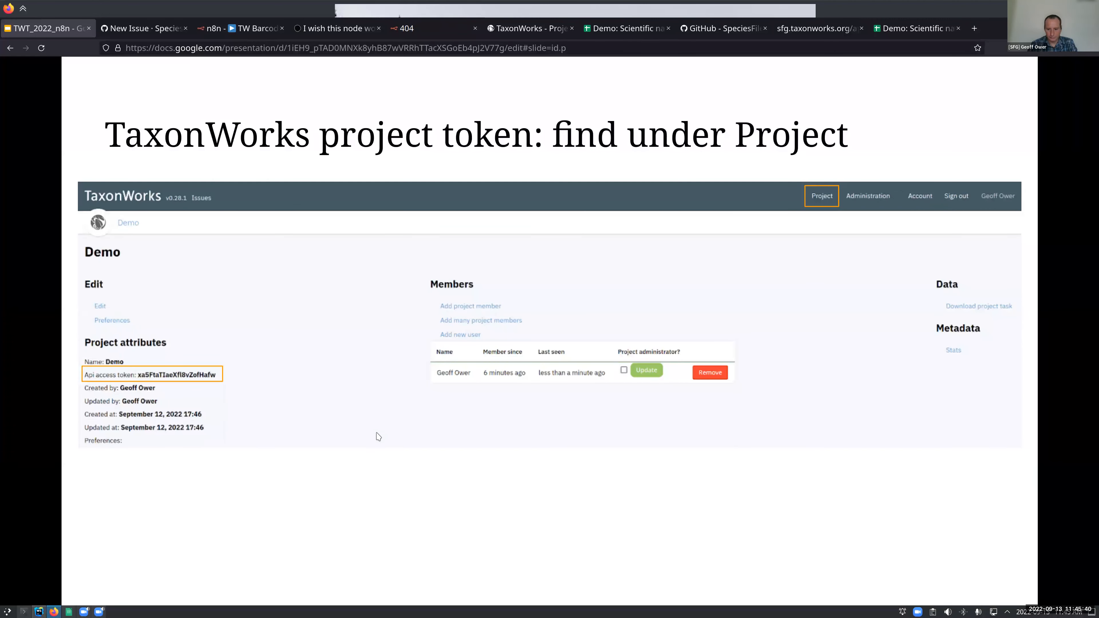
key(Right)
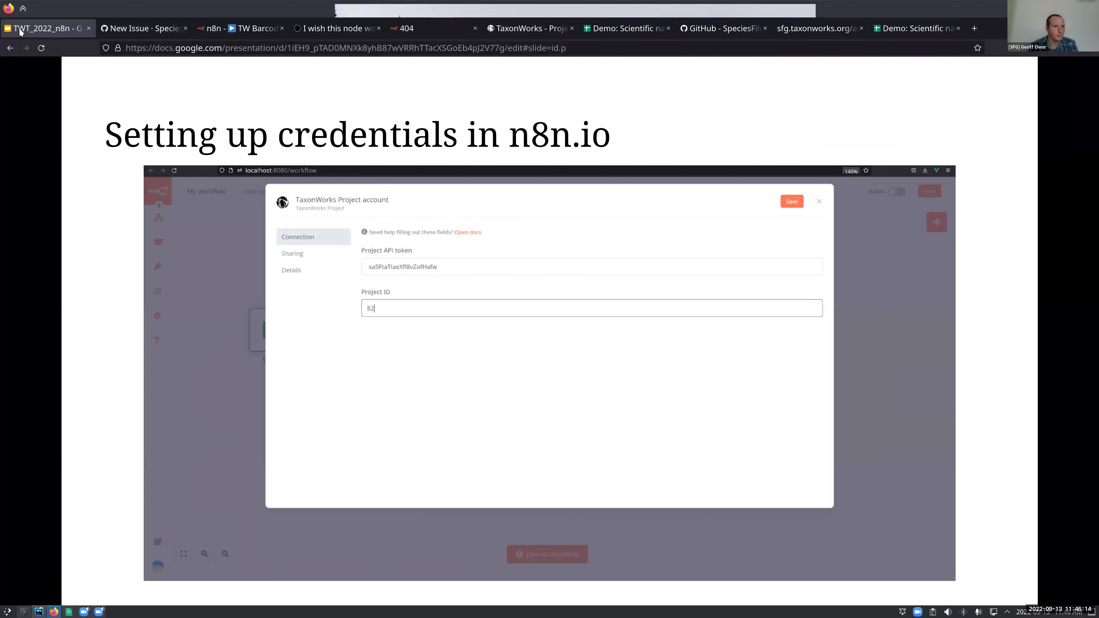
Advance the presentation to the Additional learning resources slide.
click(922, 317)
click(929, 333)
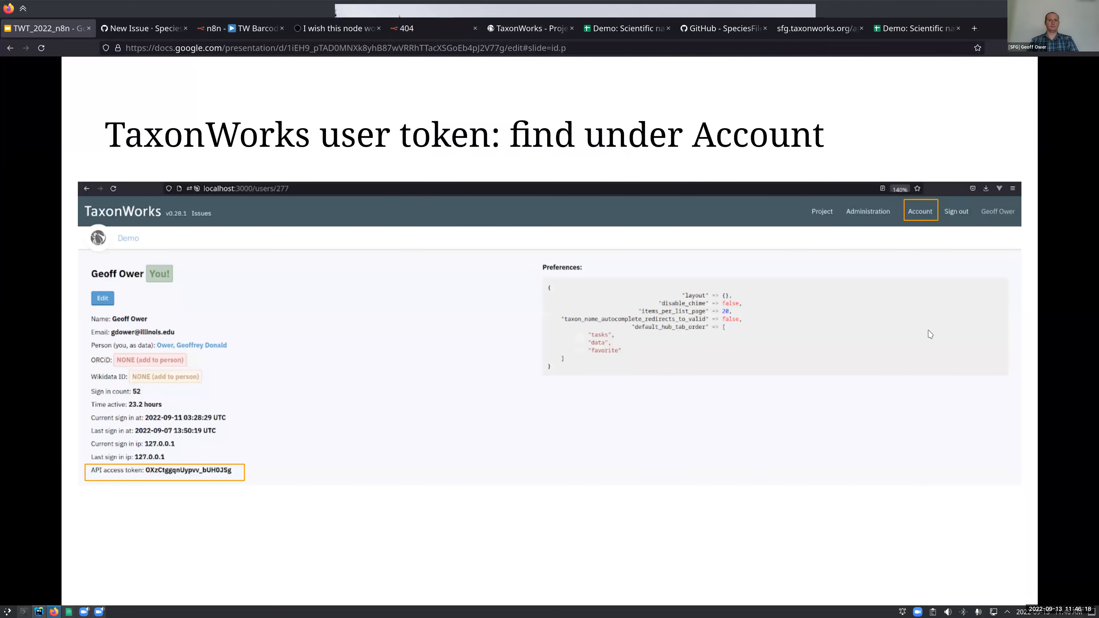
click(928, 334)
click(925, 334)
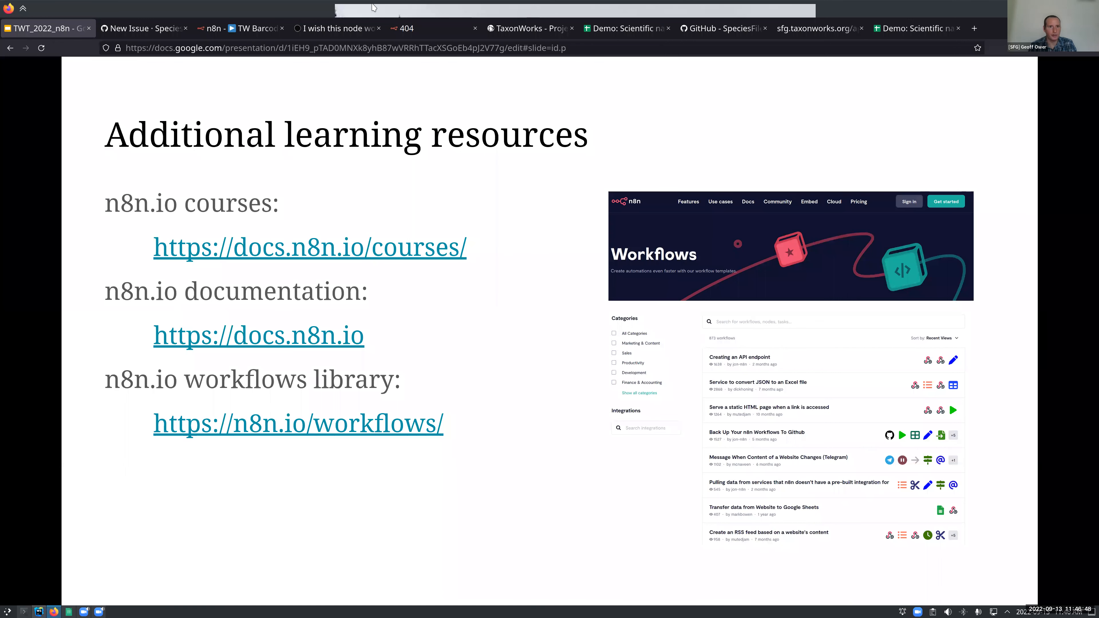
Switch back to n8n and browse the list of workflow templates in all categories.
mouse_move(15, 96)
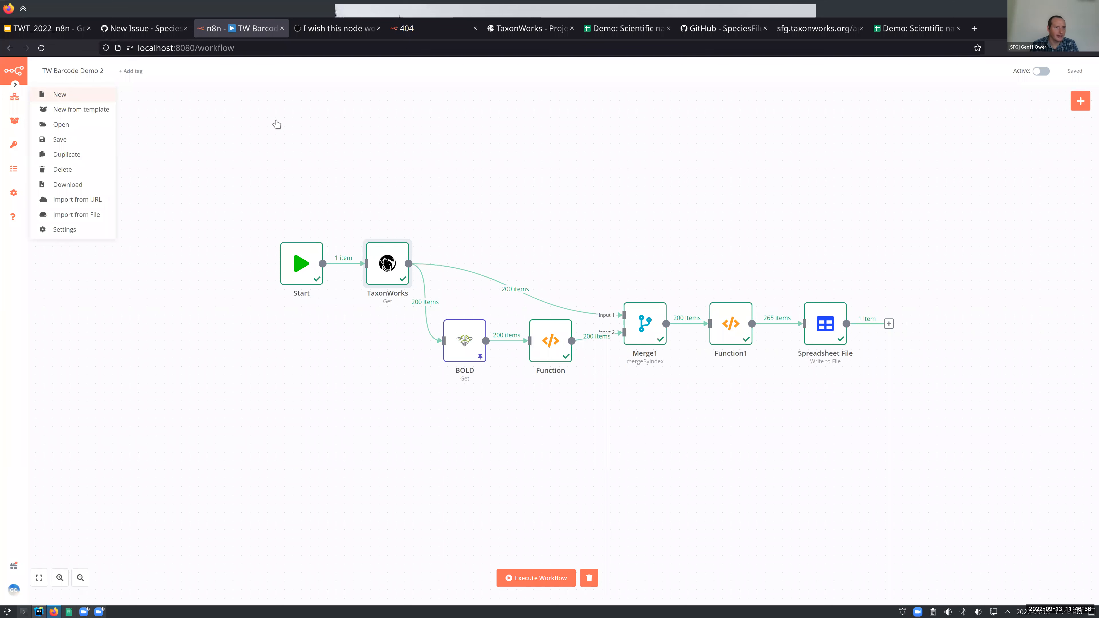
click(60, 94)
click(11, 125)
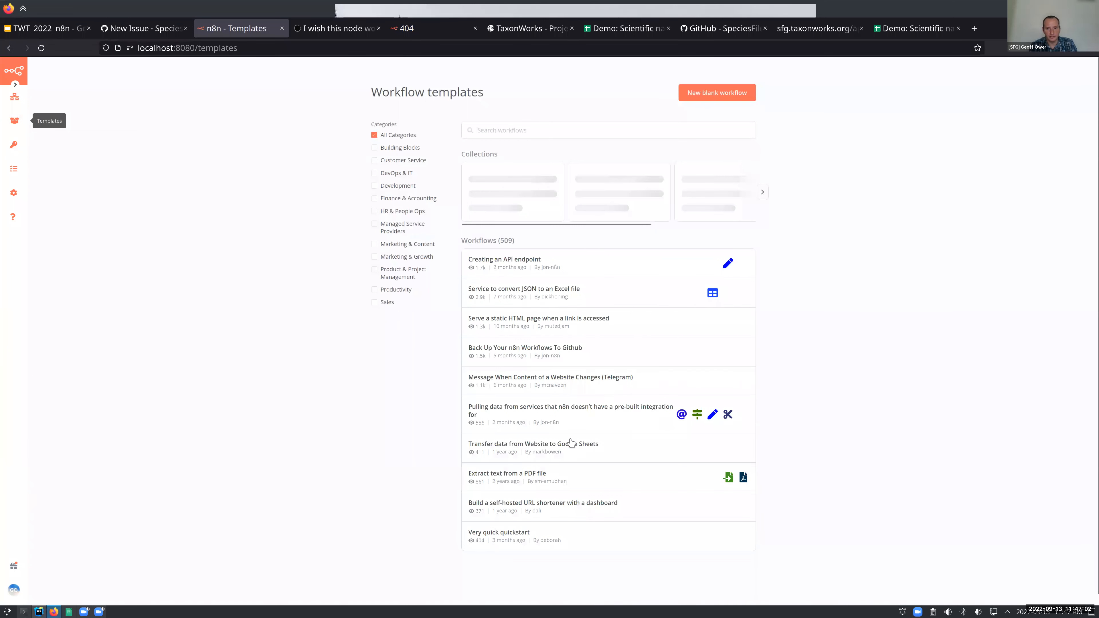
scroll(571, 442, down, 1)
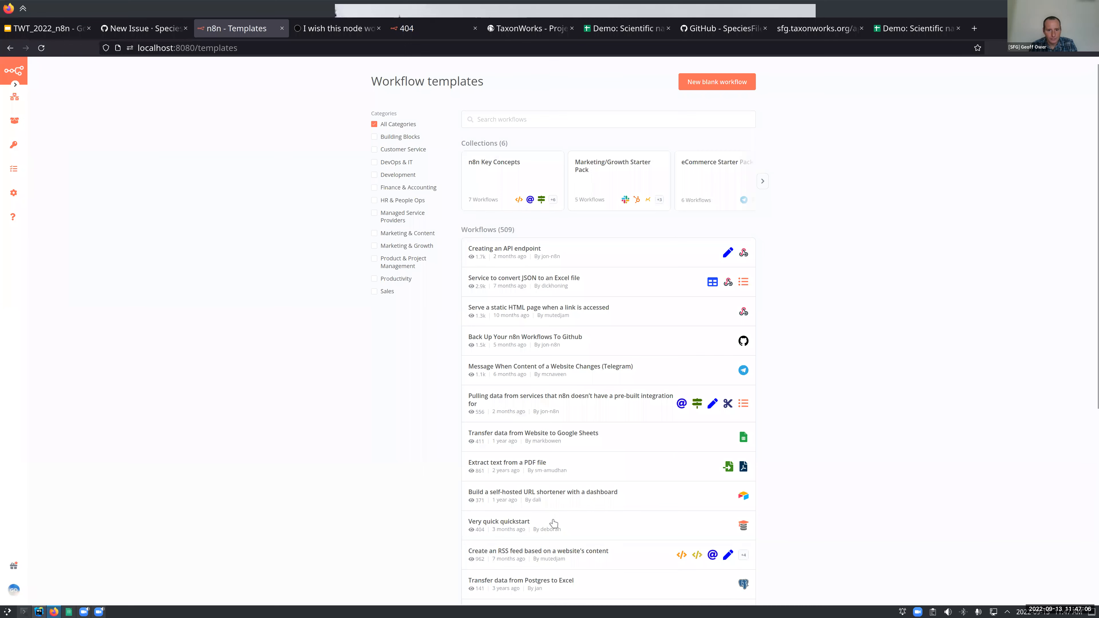
scroll(554, 523, down, 3)
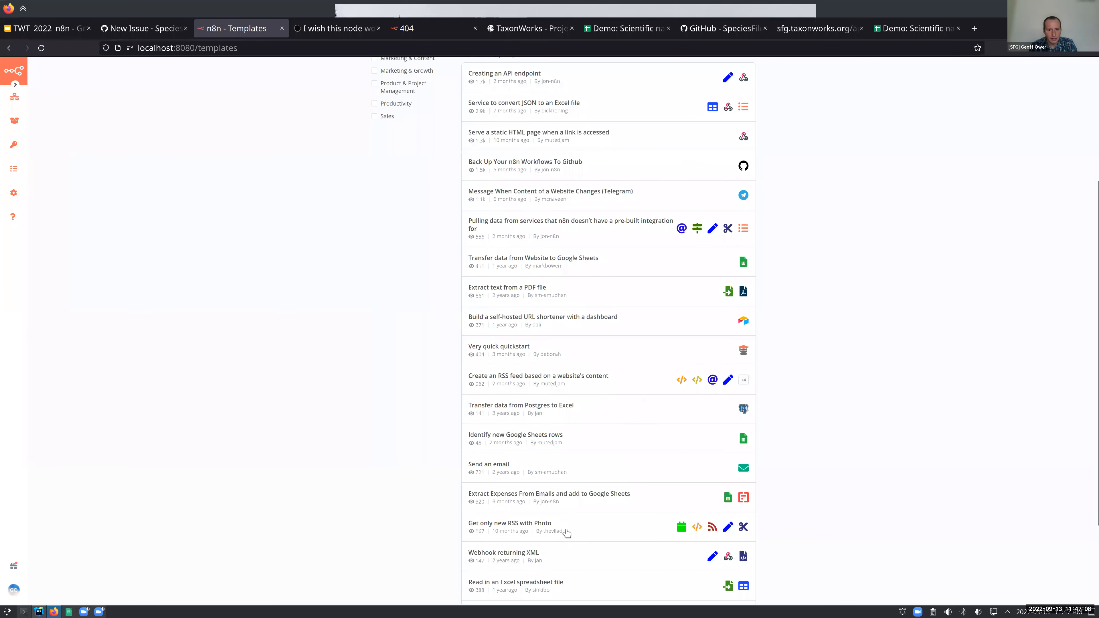
scroll(560, 524, down, 2)
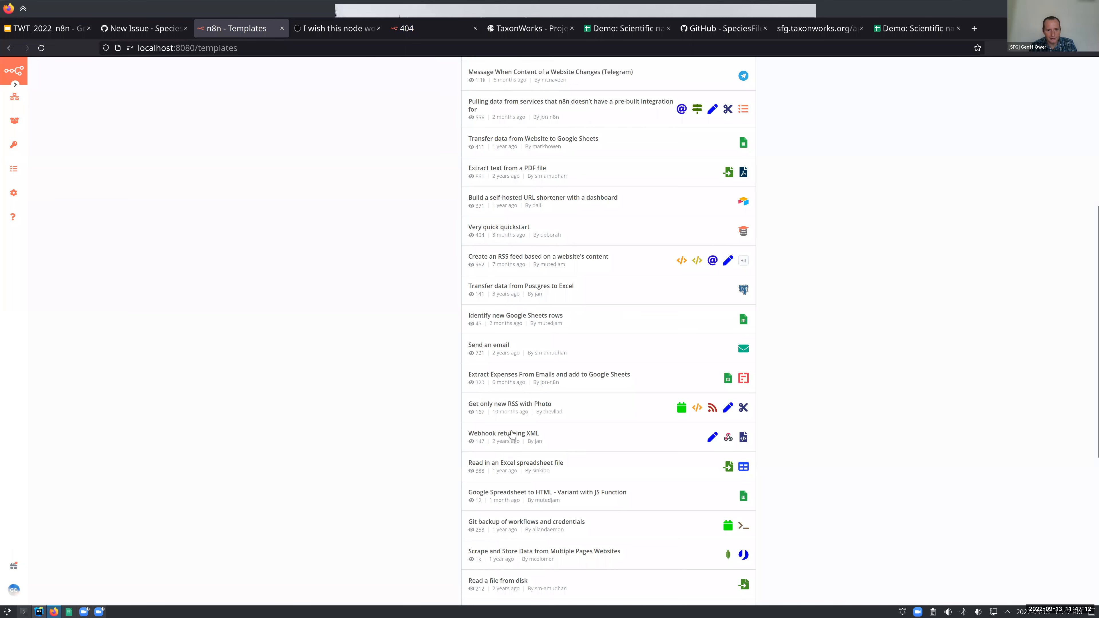
Load the Webhook returning XML template as a new workflow and start going back to the templates list.
click(511, 435)
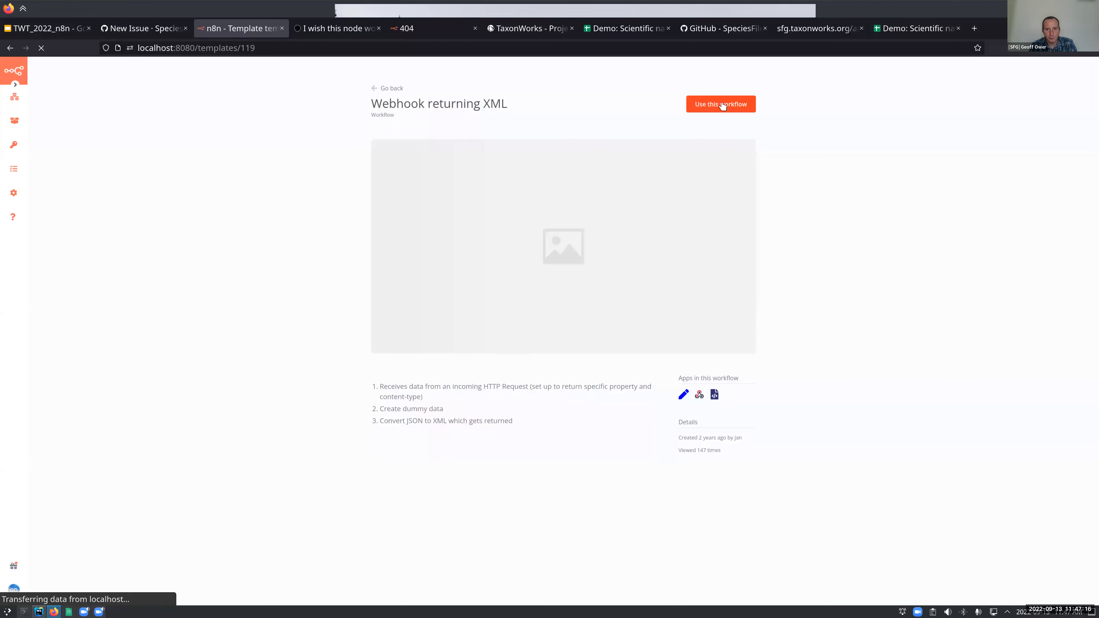
click(722, 106)
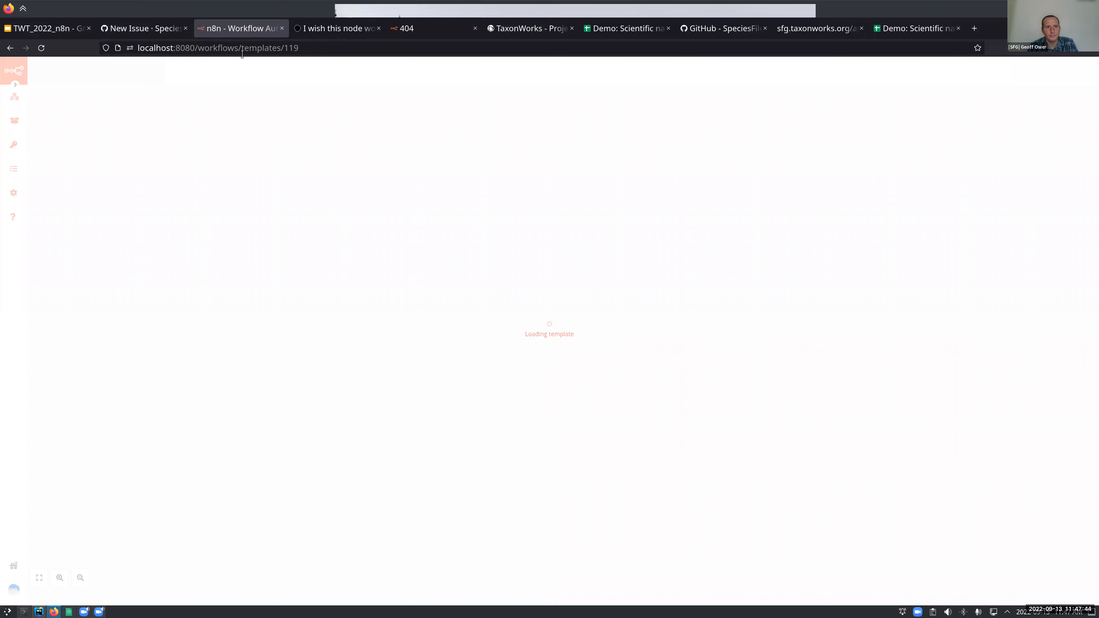
click(235, 48)
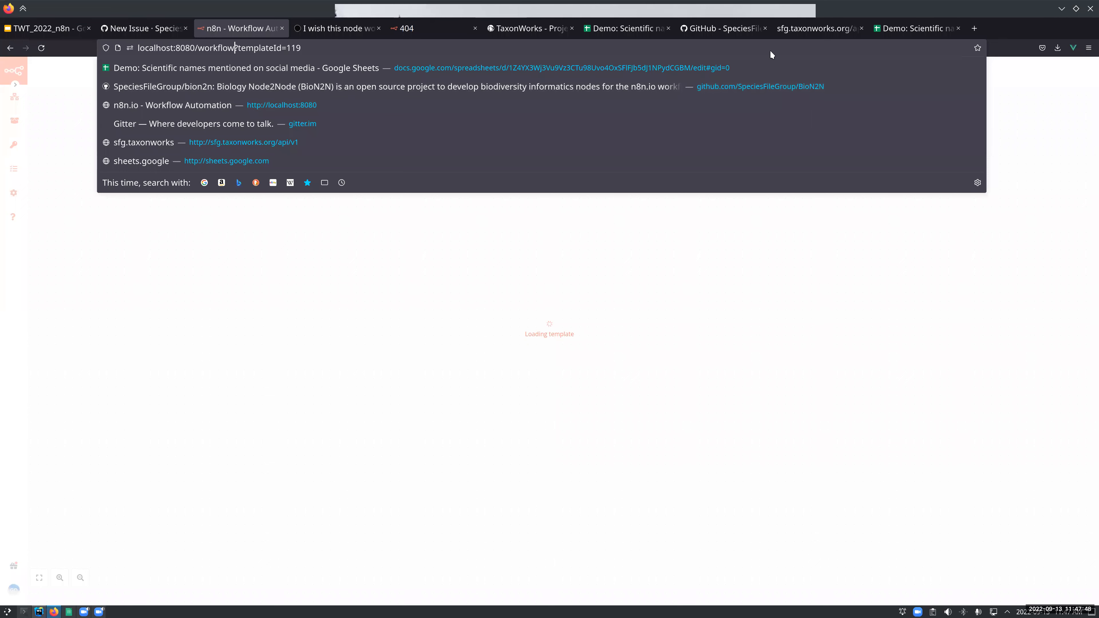
click(39, 237)
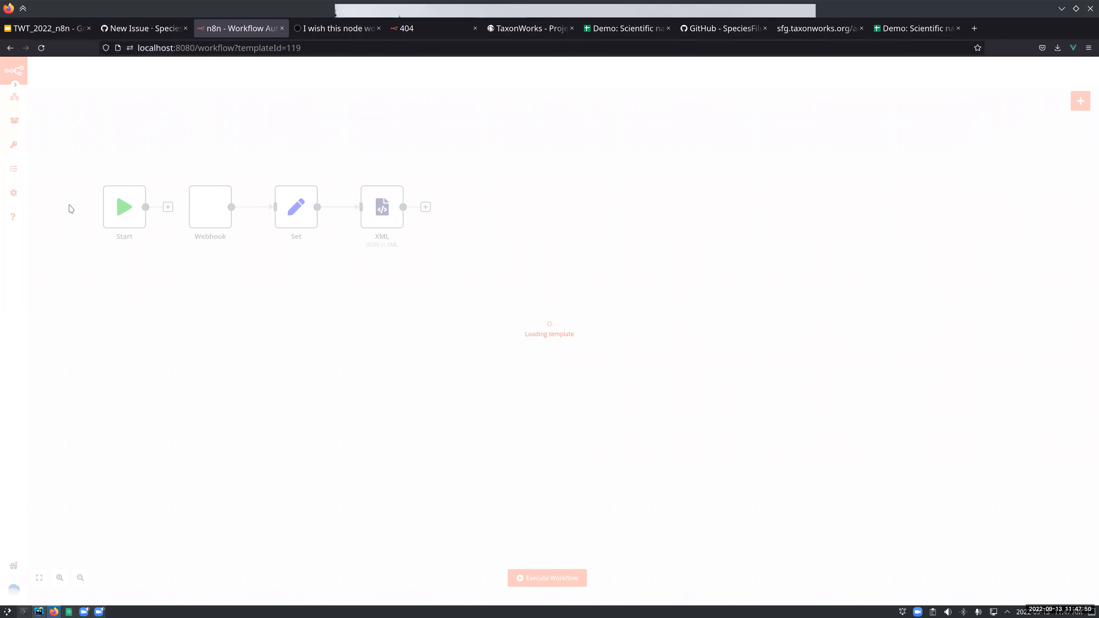
key(alt+Left)
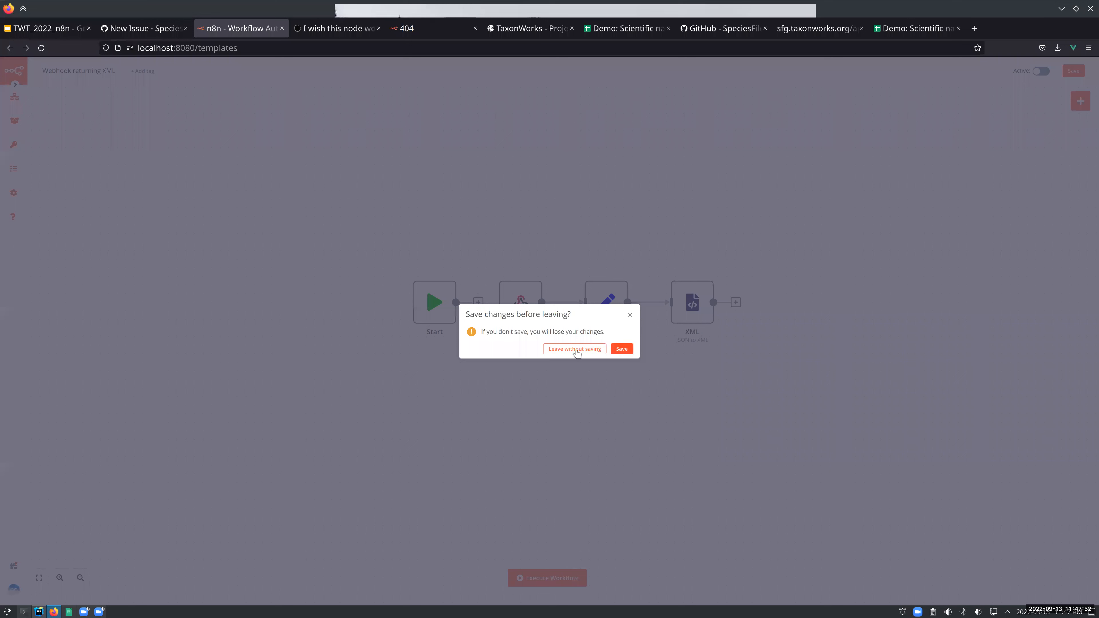
click(97, 611)
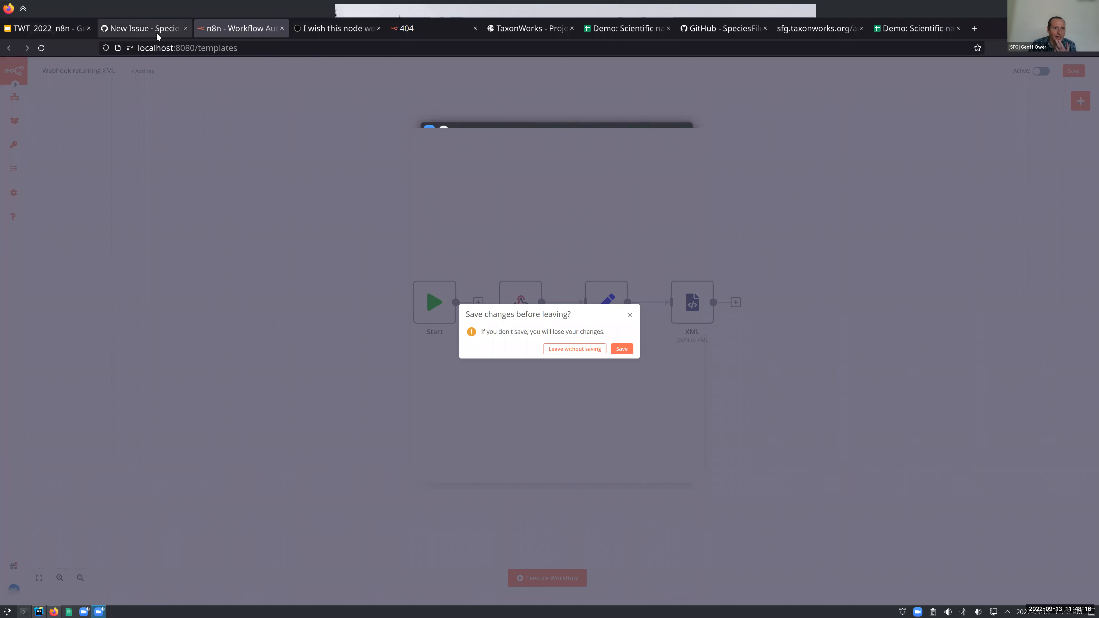
Return to the presentation and go back to the Biology Node to Node (BioN2N) slide.
click(55, 26)
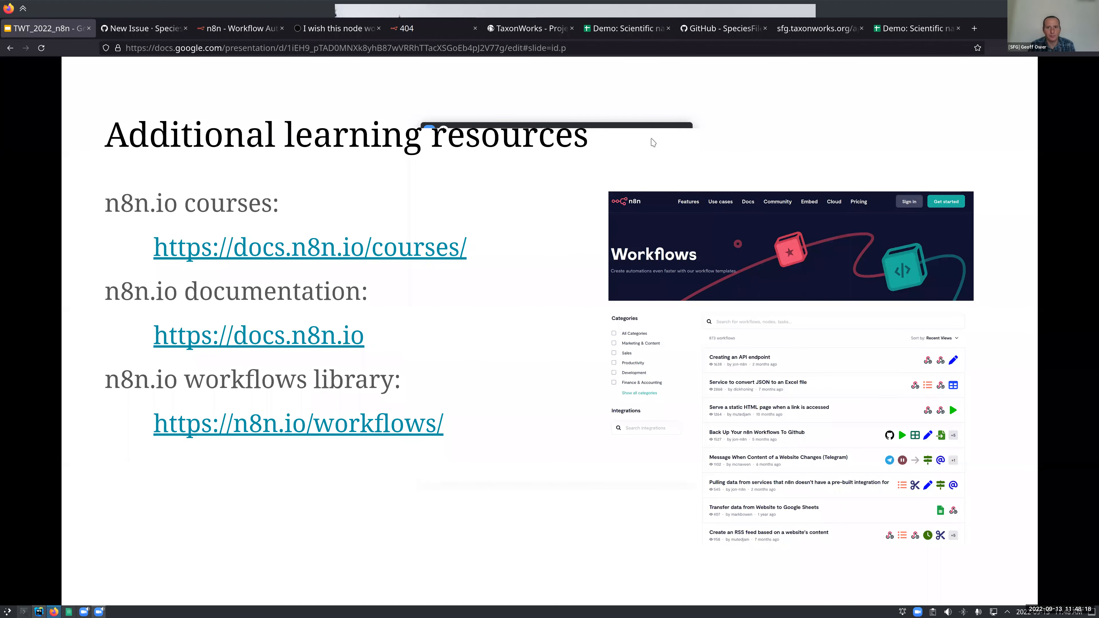
click(272, 155)
key(Left)
key(Left)
key(Left)
key(Left)
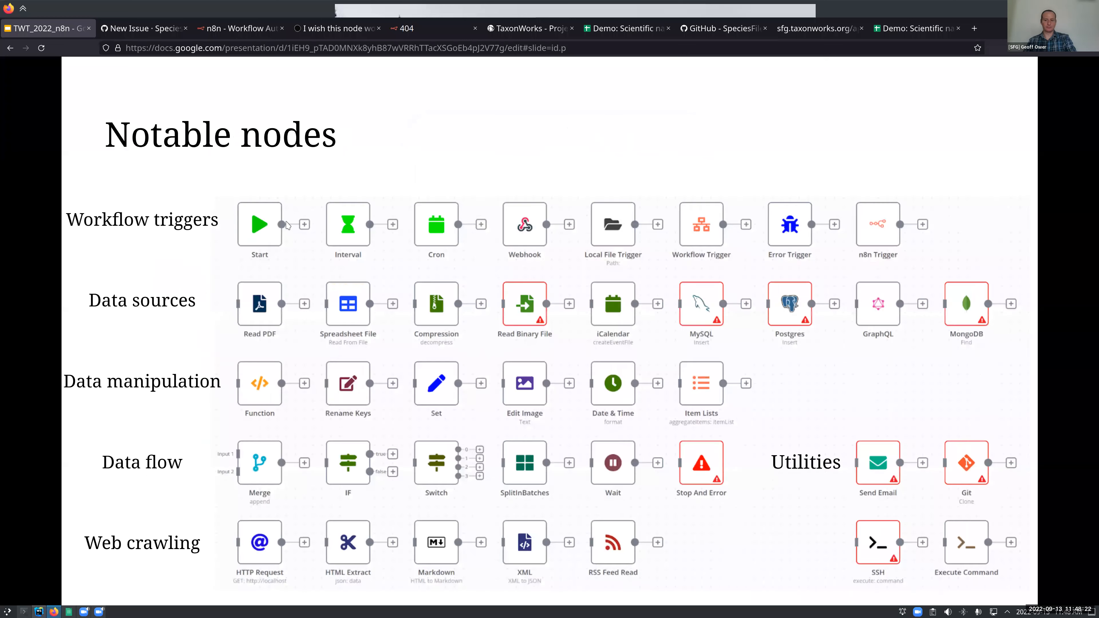
click(297, 230)
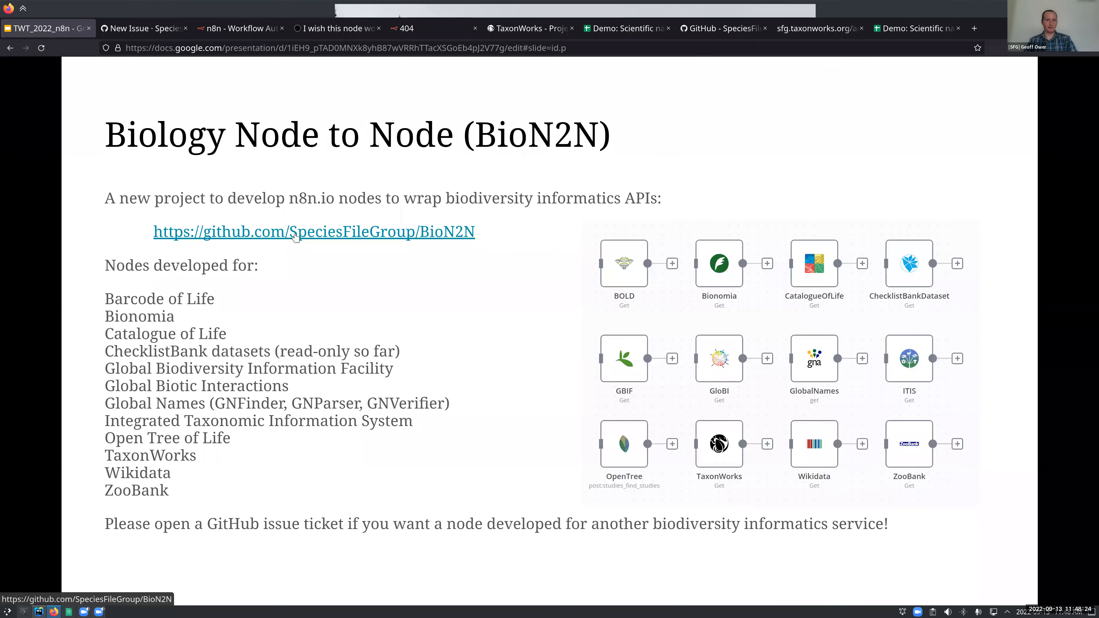
Open the SpeciesFileGroup/BioN2N GitHub repository from the slide and review its README through the demo workflows and installation instructions.
click(294, 234)
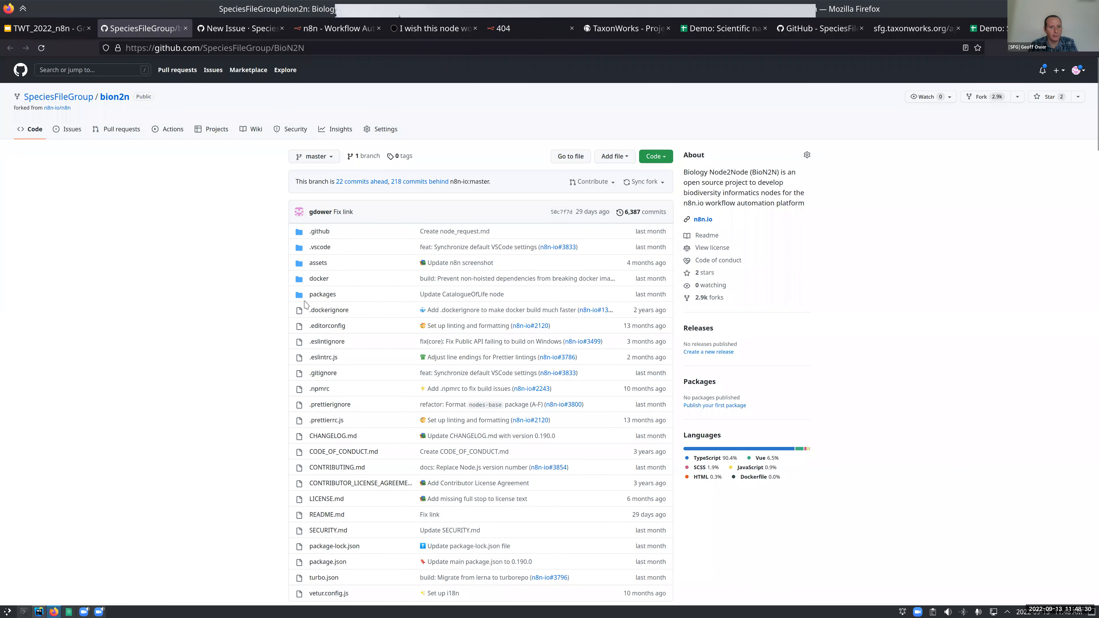
scroll(305, 305, down, 5)
scroll(326, 325, down, 5)
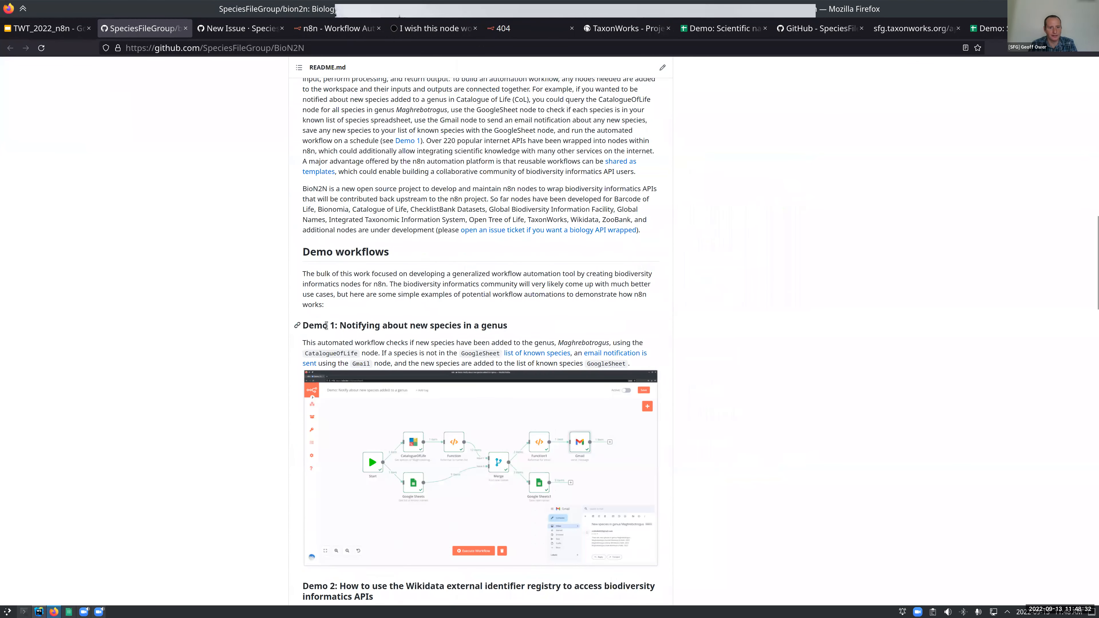
scroll(327, 326, down, 10)
scroll(329, 328, down, 20)
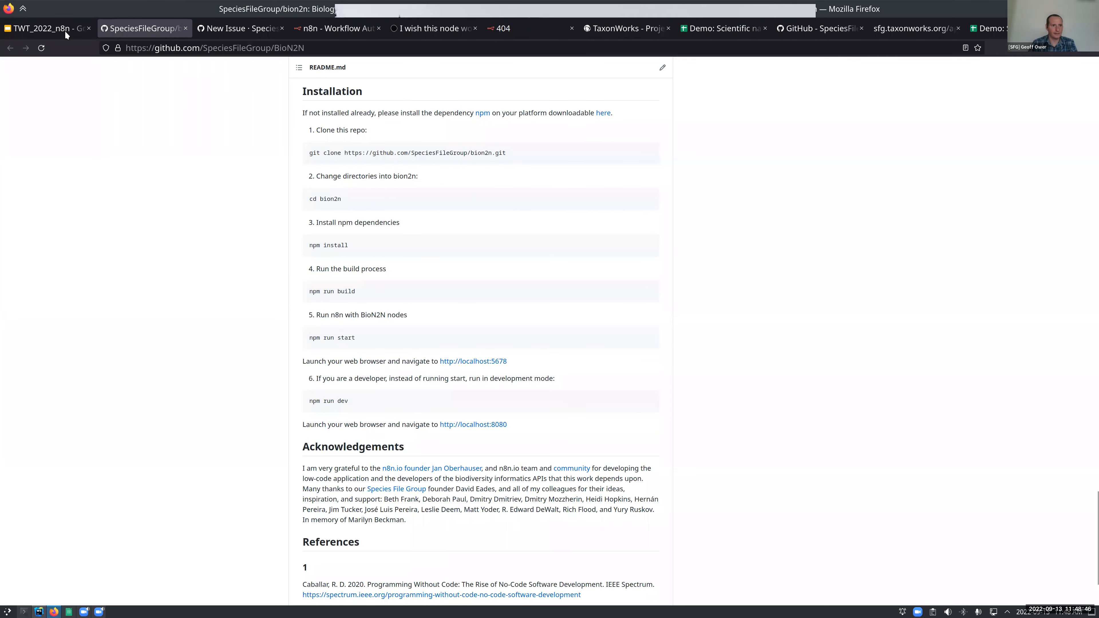
Switch back to n8n, dismiss the save prompt and try to connect the Start node to the Webhook node.
click(298, 30)
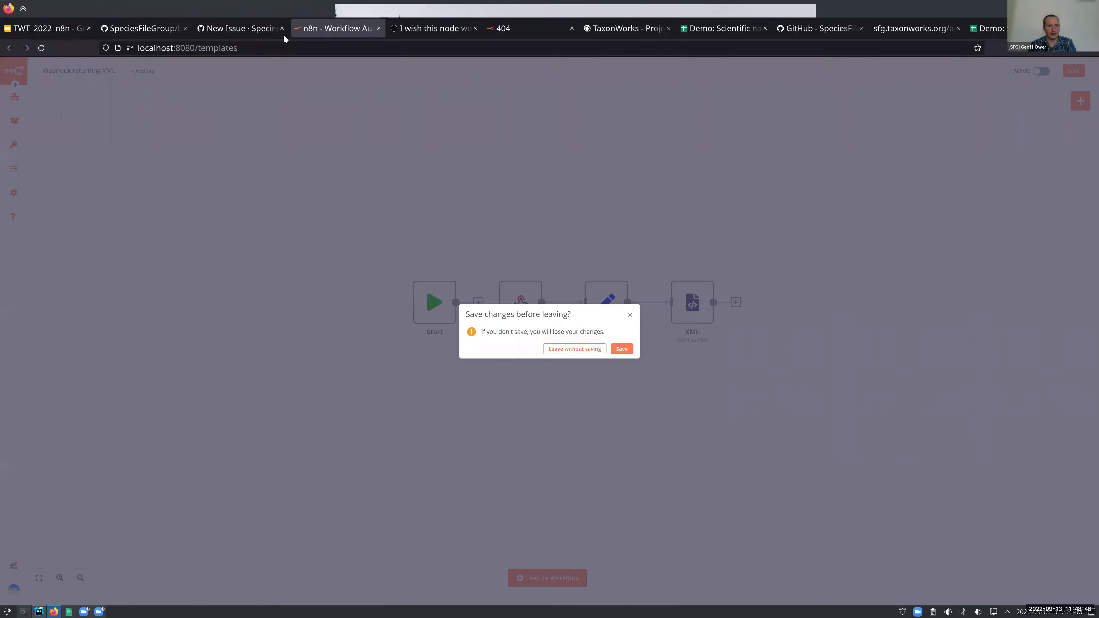
click(630, 316)
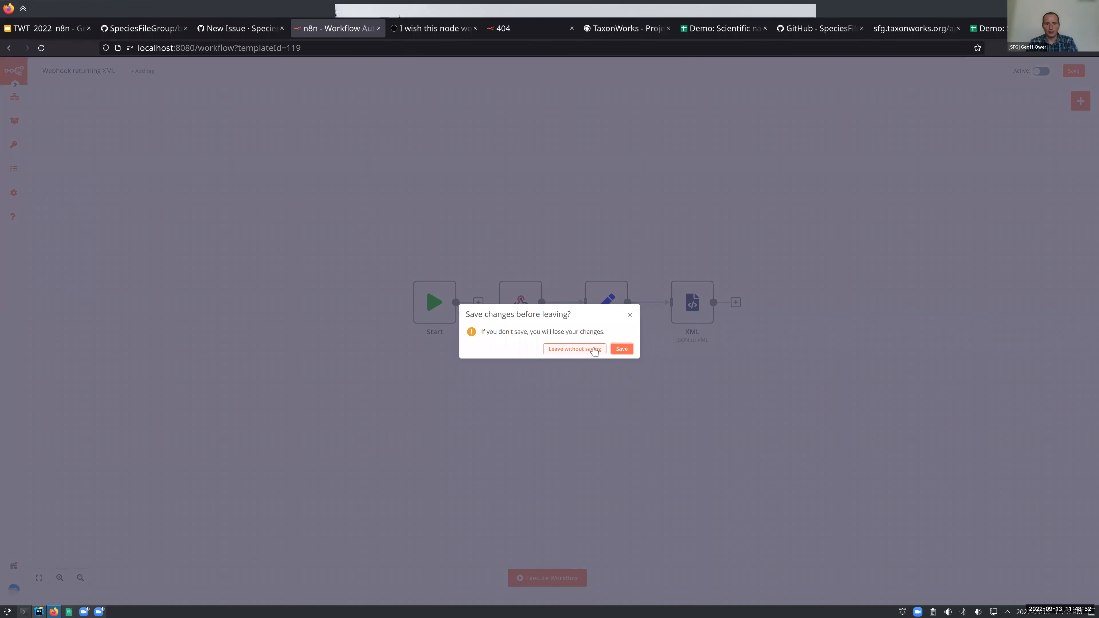
click(630, 315)
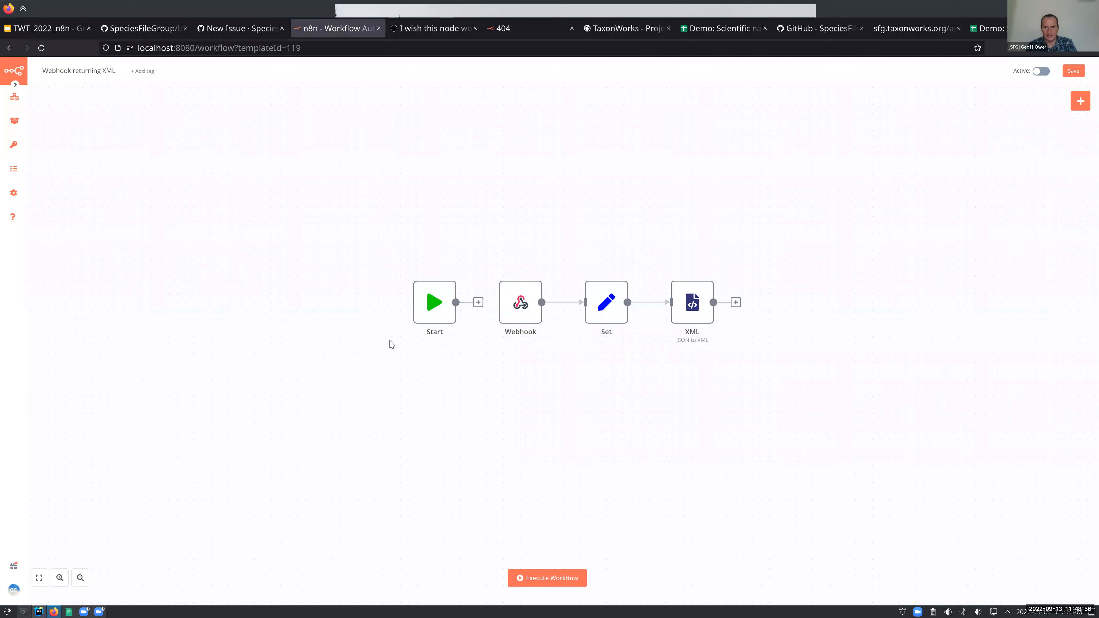
drag(455, 302, 512, 306)
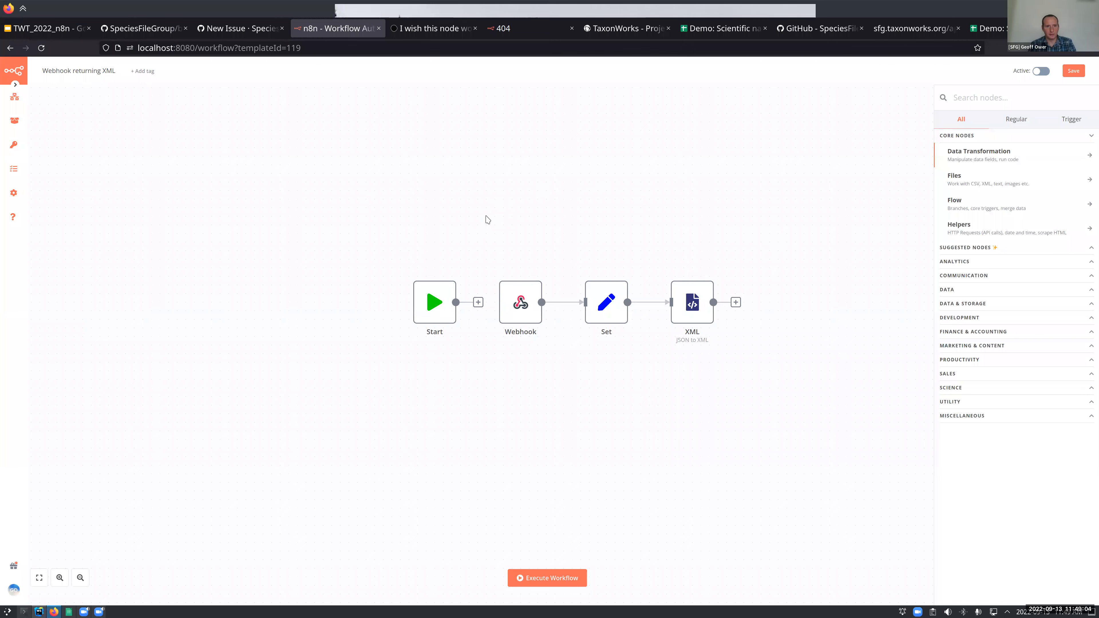
Leave the template workflow without saving and open the saved workflow TW Barcode Demo 2.
click(16, 123)
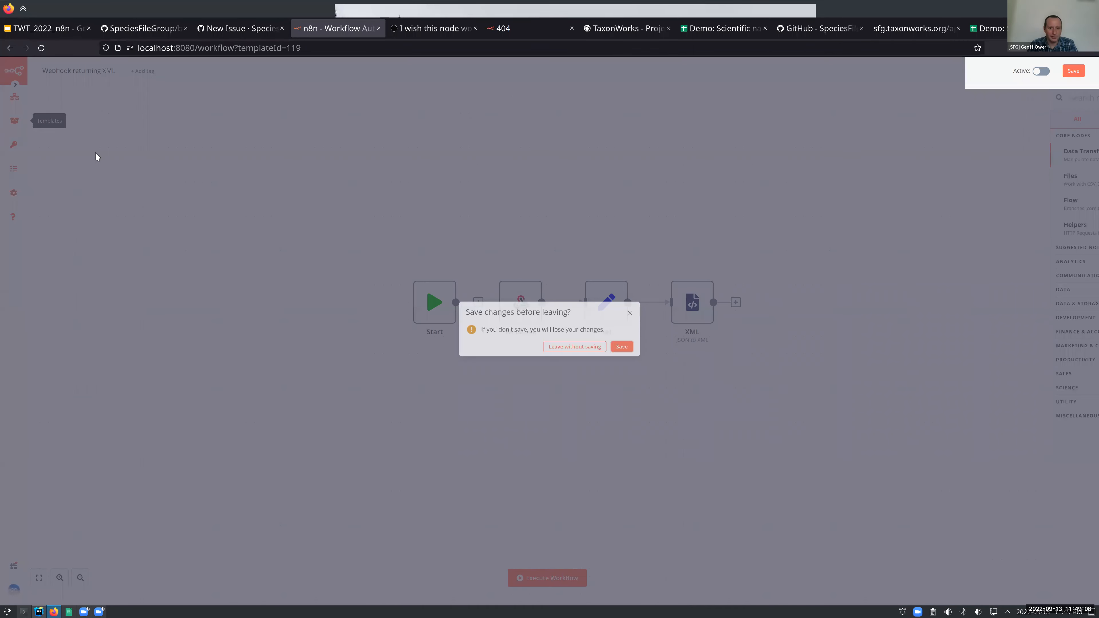
click(575, 349)
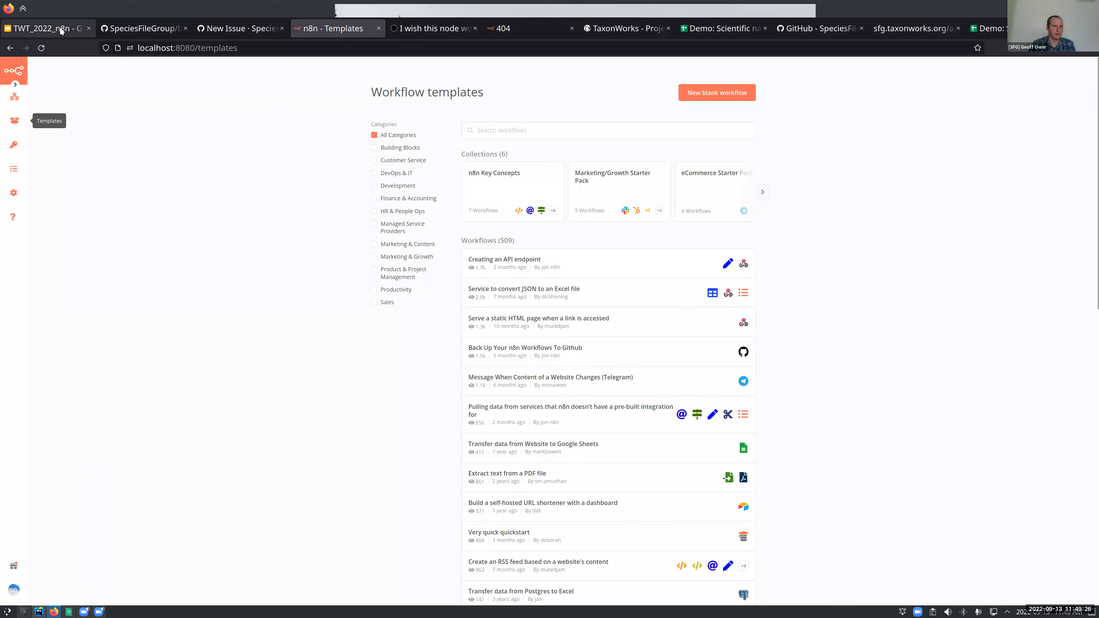
mouse_move(16, 96)
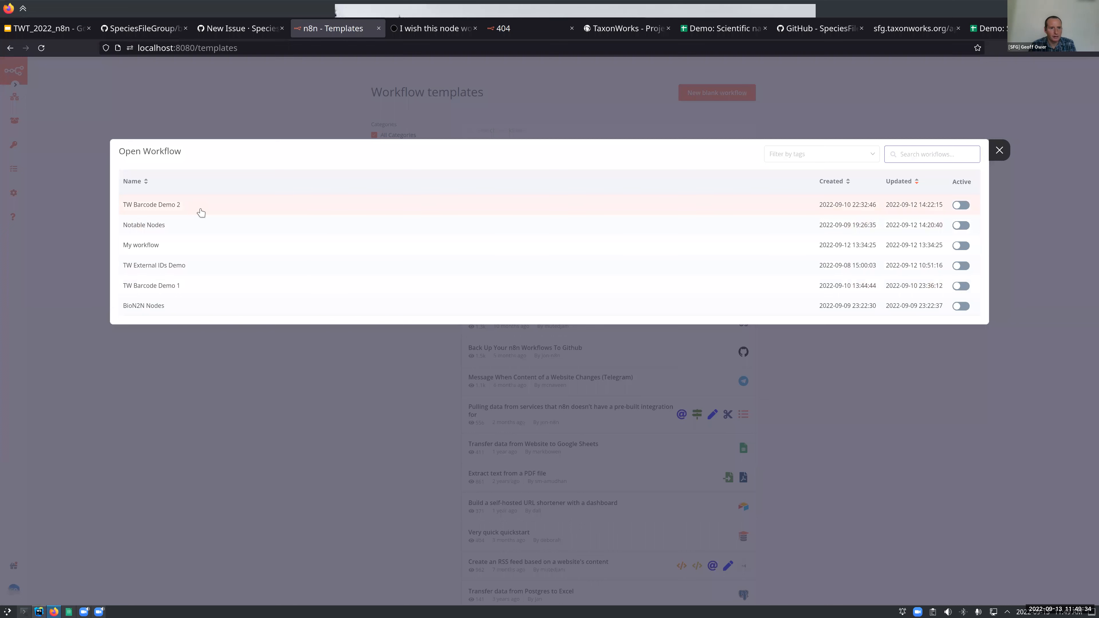
click(196, 205)
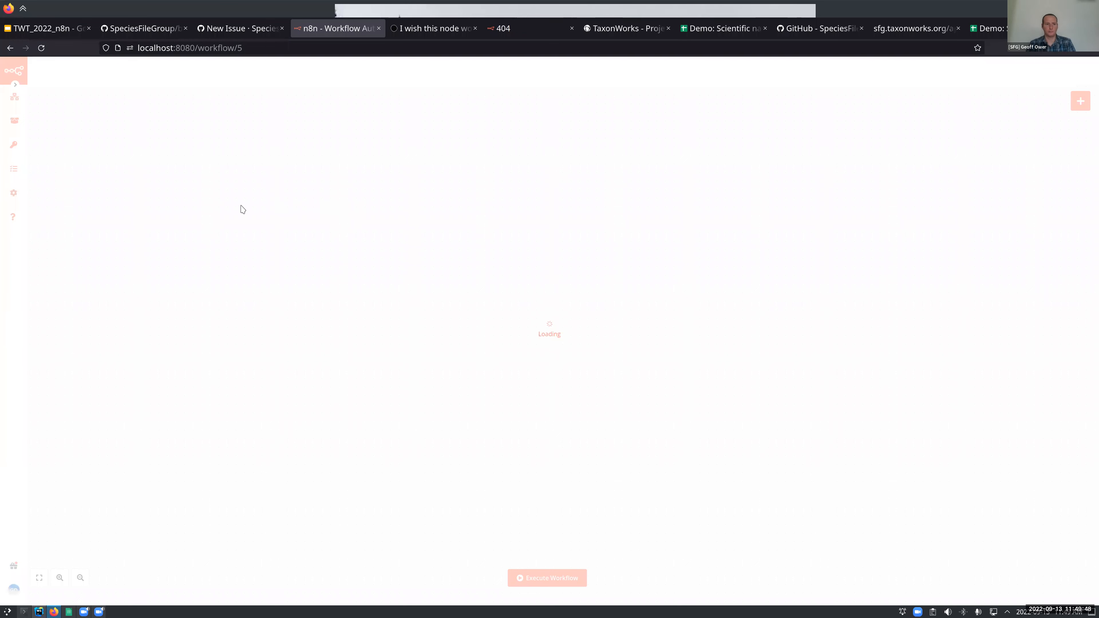
click(99, 610)
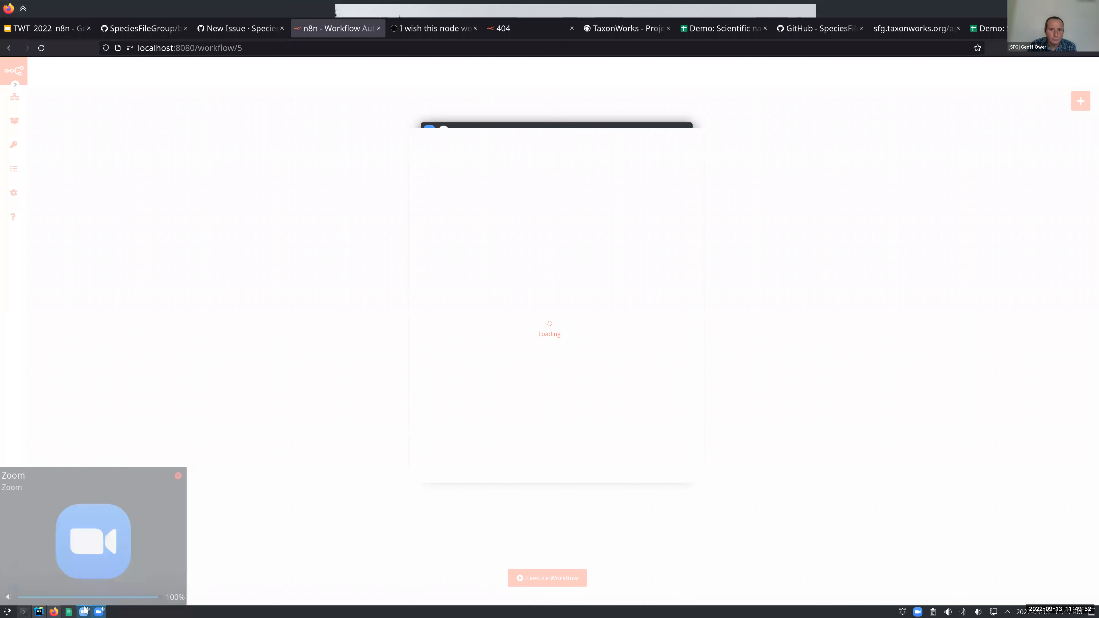
click(85, 611)
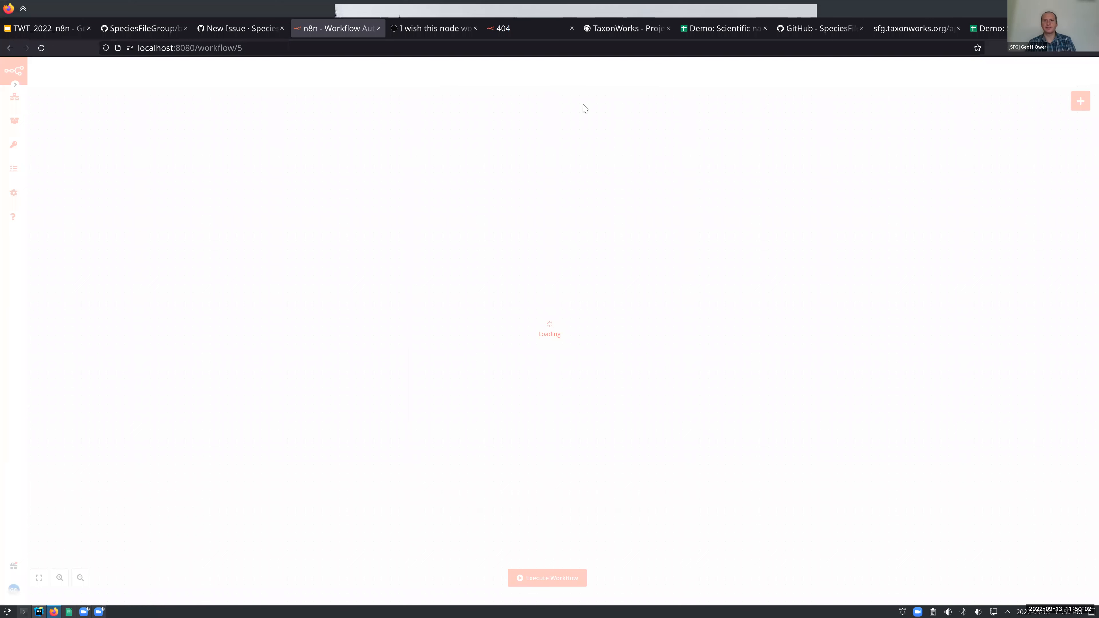
Switch to the presentation and page through the slides from BioN2N to Additional learning resources.
click(49, 28)
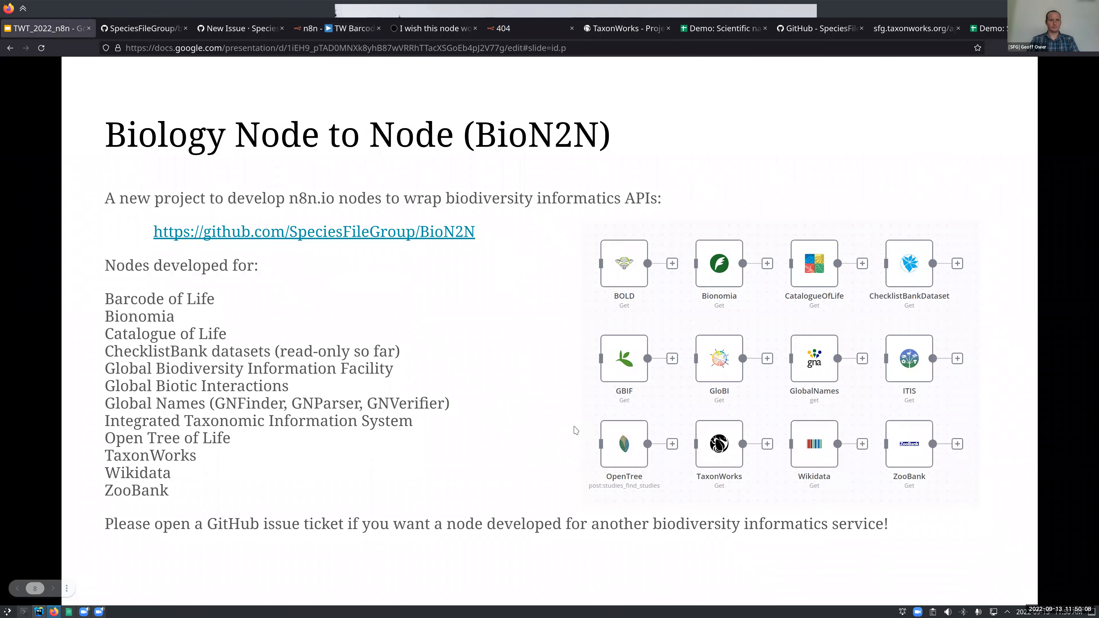
key(Left)
key(Left)
key(Right)
key(Right)
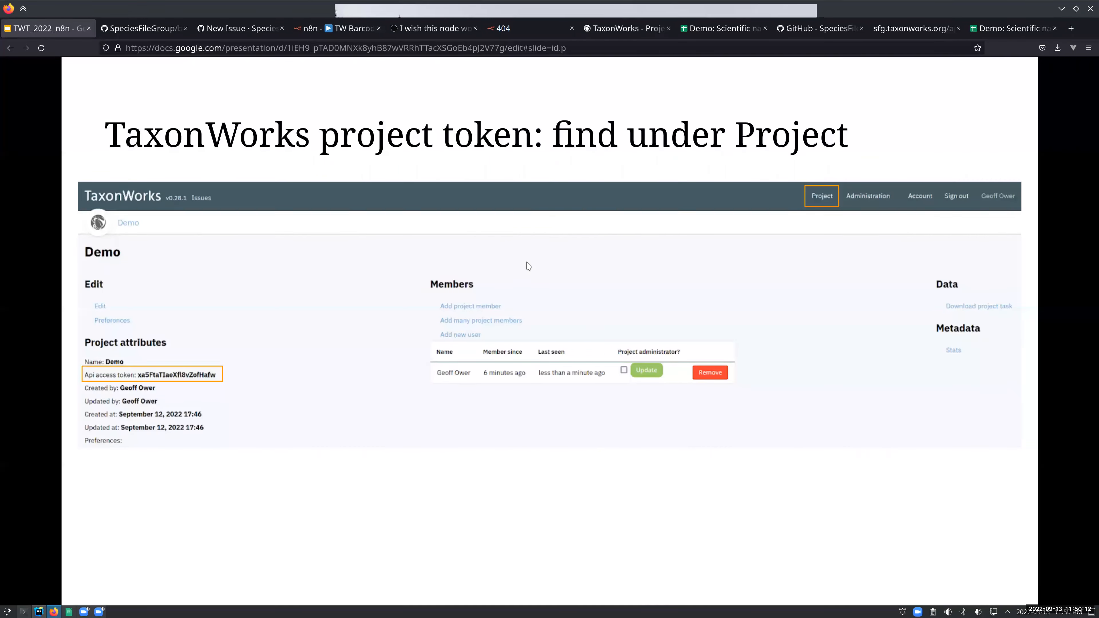
key(Right)
key(Right)
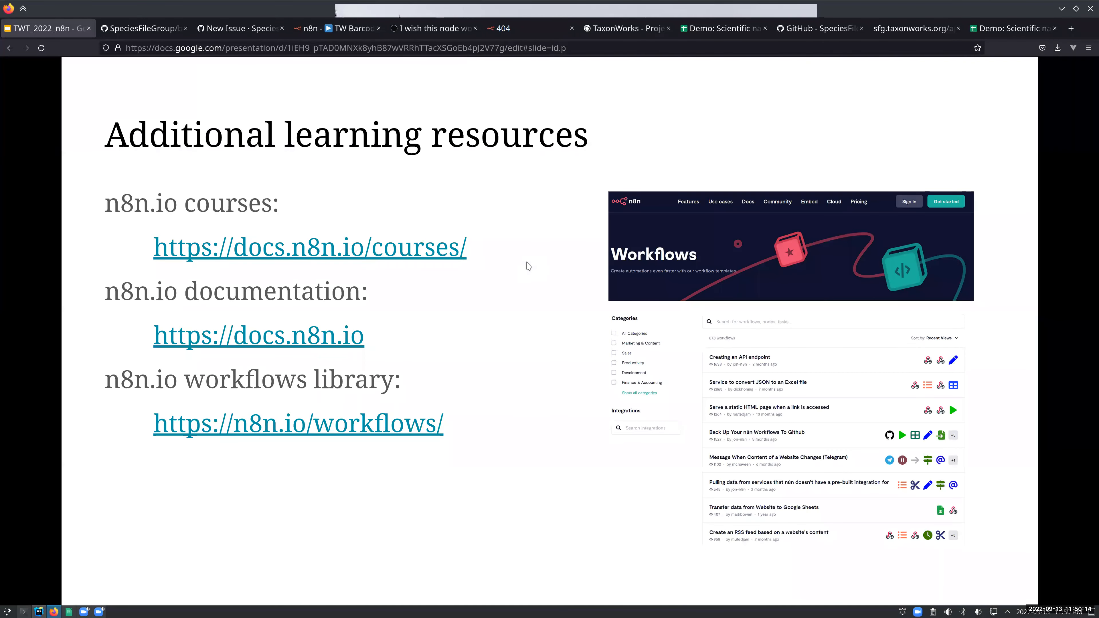
key(Right)
key(Right)
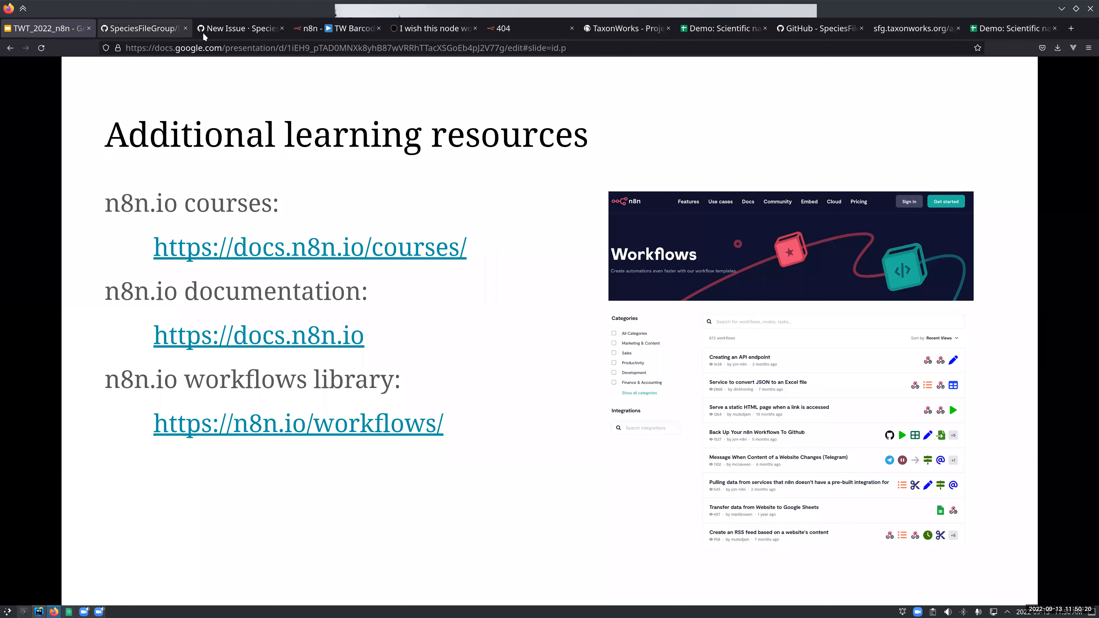
Return to the TW Barcode Demo 2 workflow in n8n and examine the TaxonWorks node's parameters.
click(318, 30)
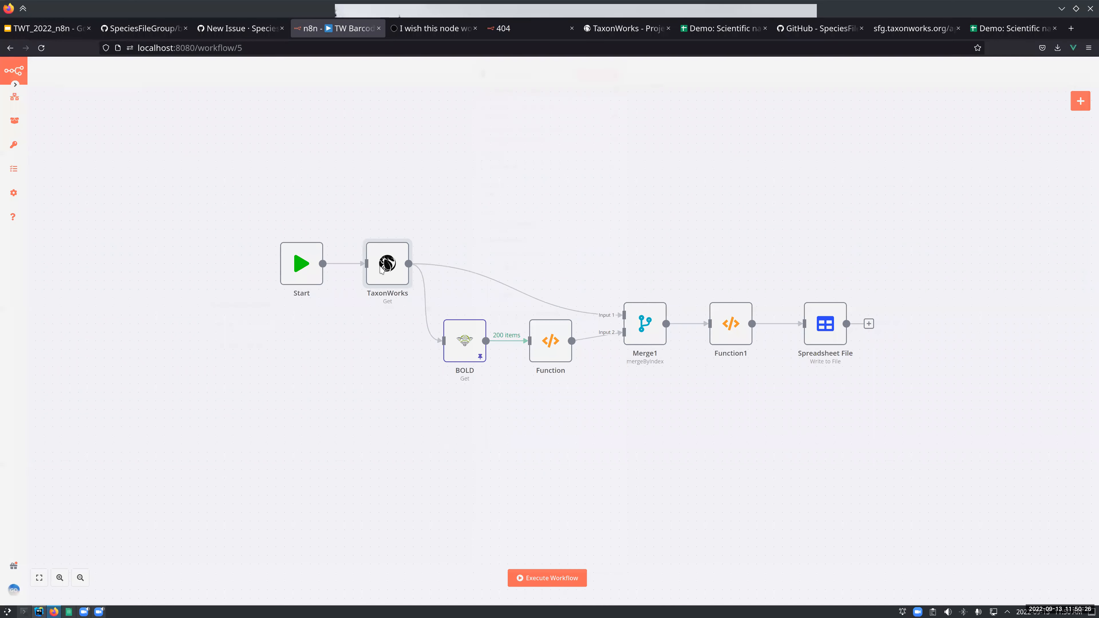
double_click(381, 269)
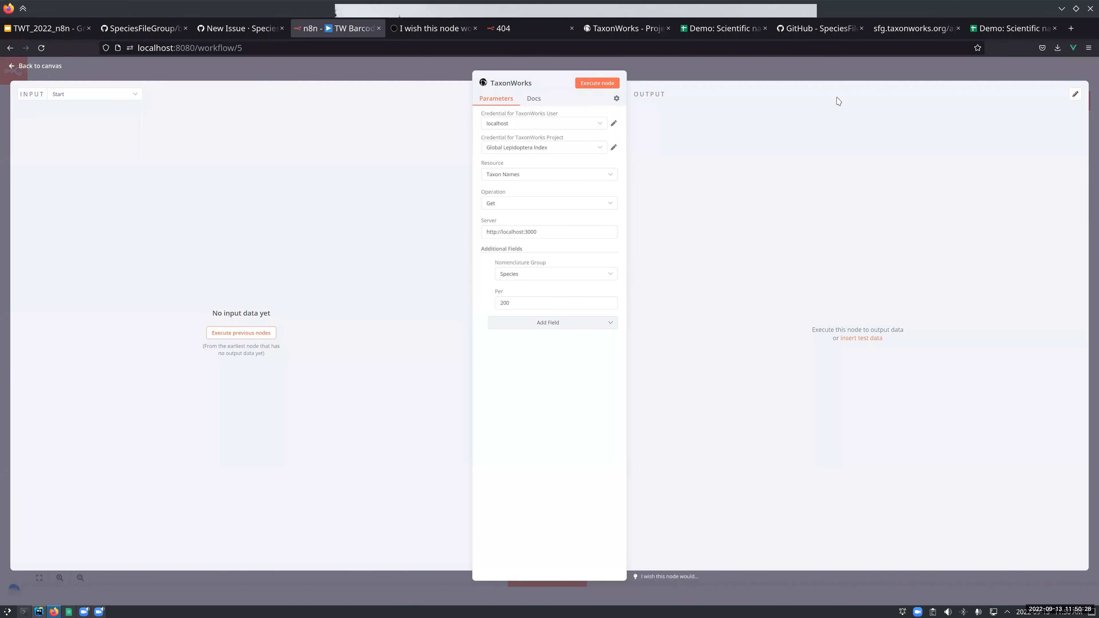
key(Escape)
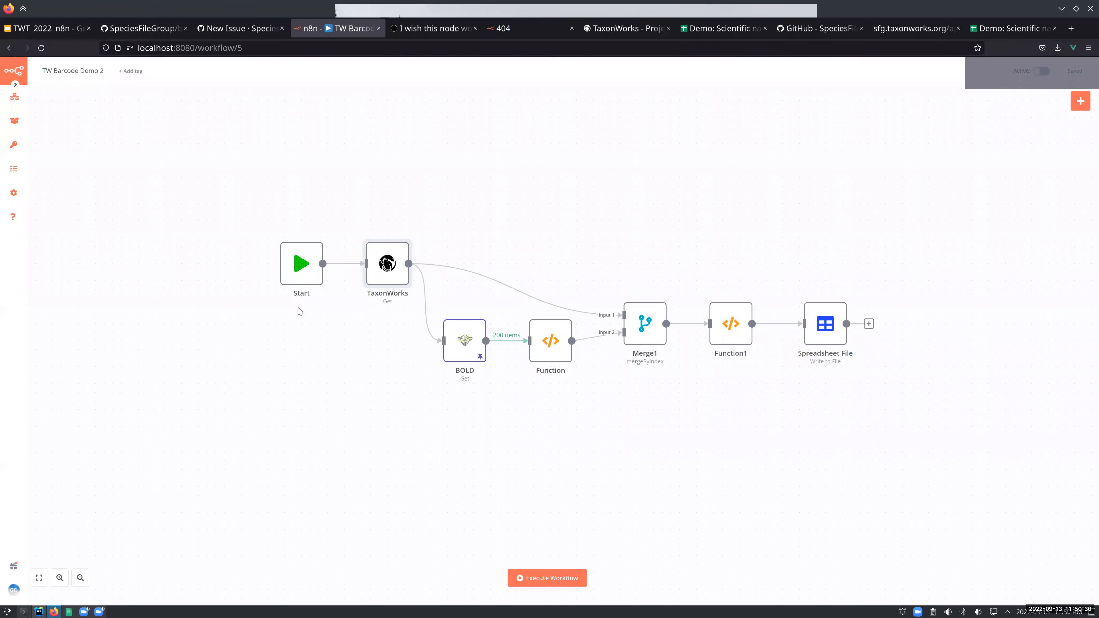
Execute the TW Barcode Demo 2 workflow and enlarge the canvas view to follow its nodes.
click(548, 585)
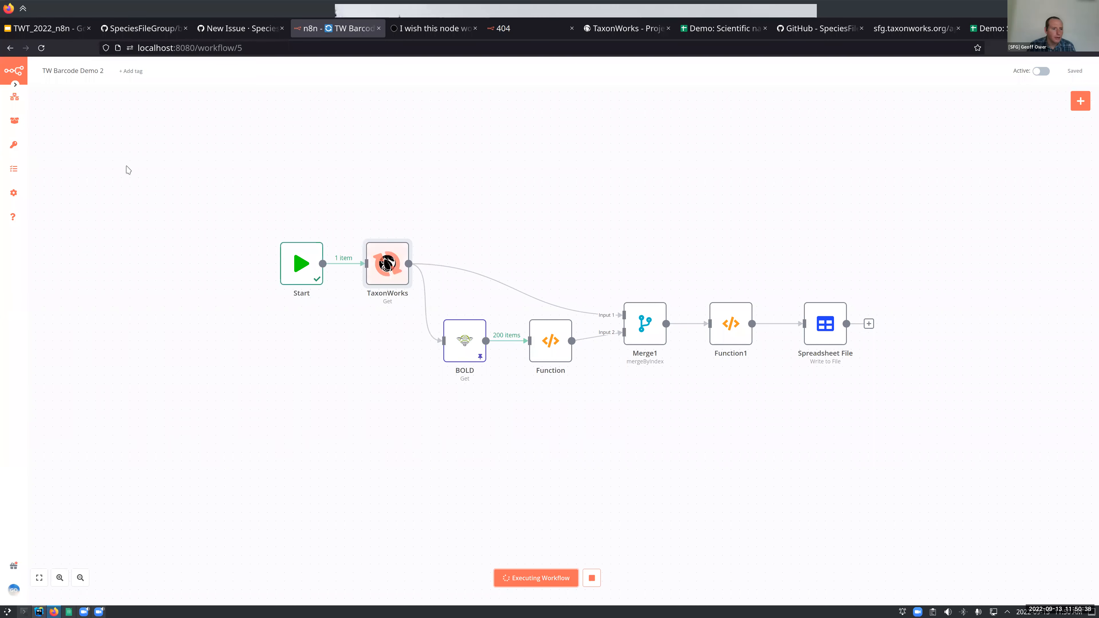
click(60, 581)
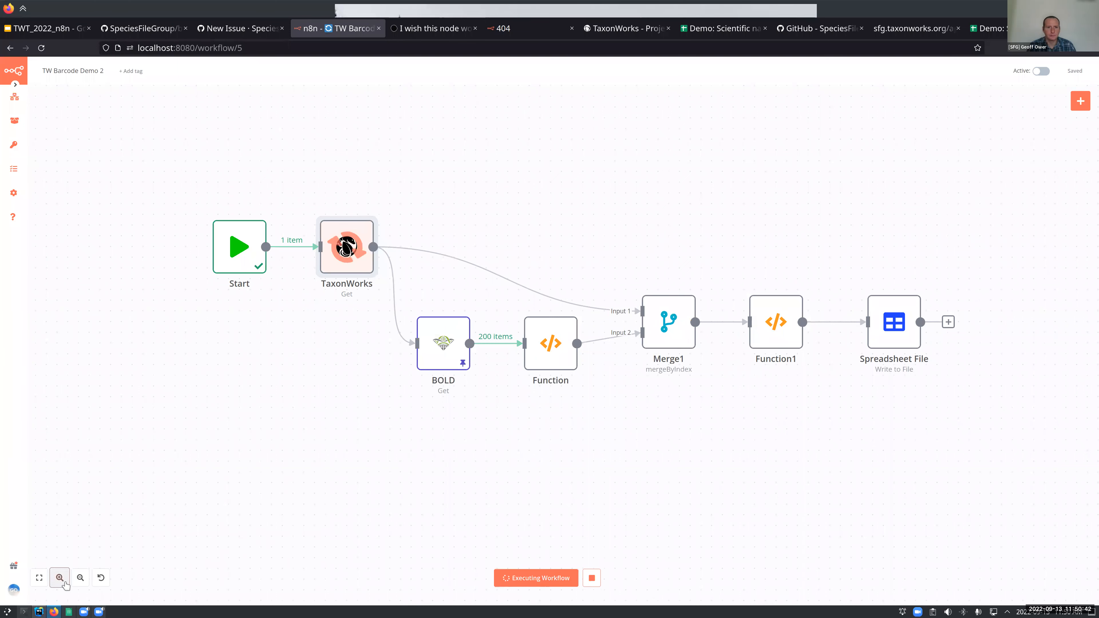
click(59, 578)
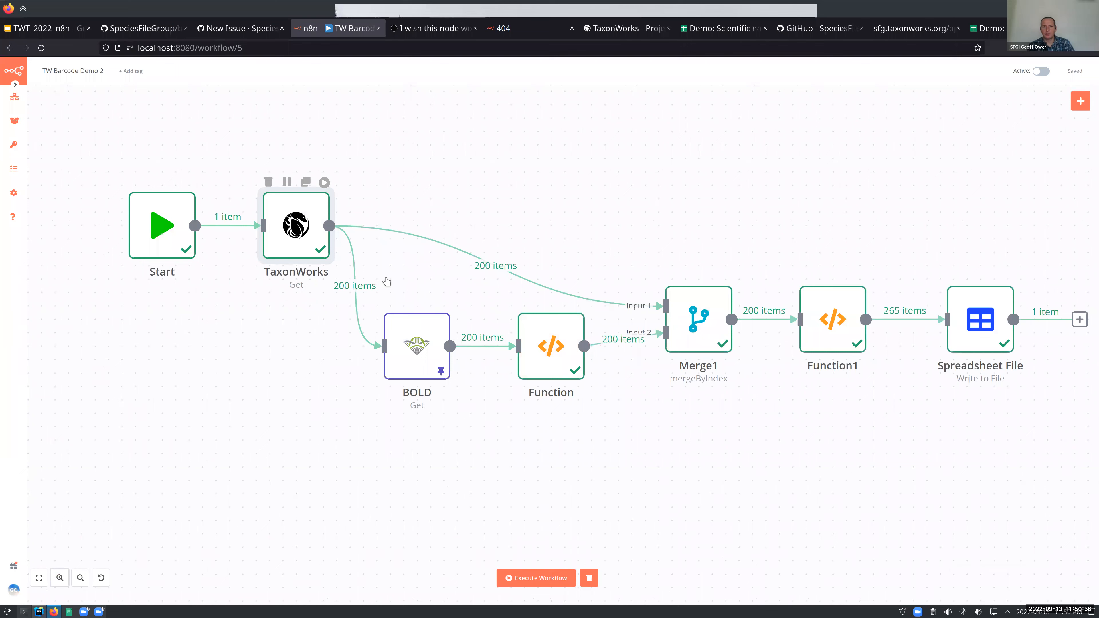
Inspect the TaxonWorks node's output, shift its parameters pane toward the output and select the Server address.
double_click(310, 238)
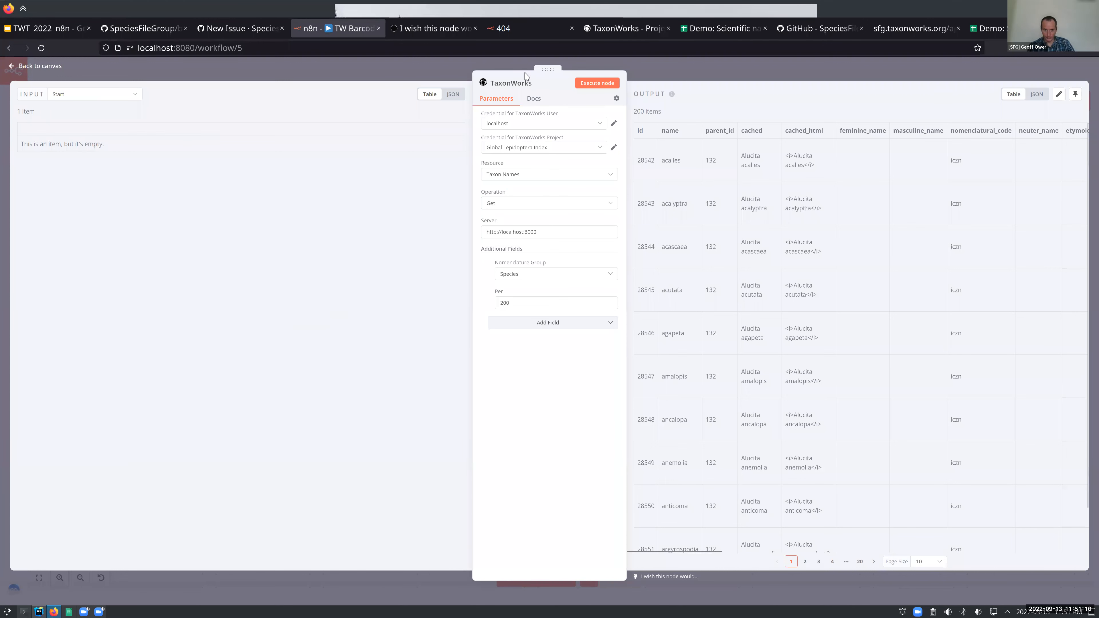
drag(544, 68, 578, 89)
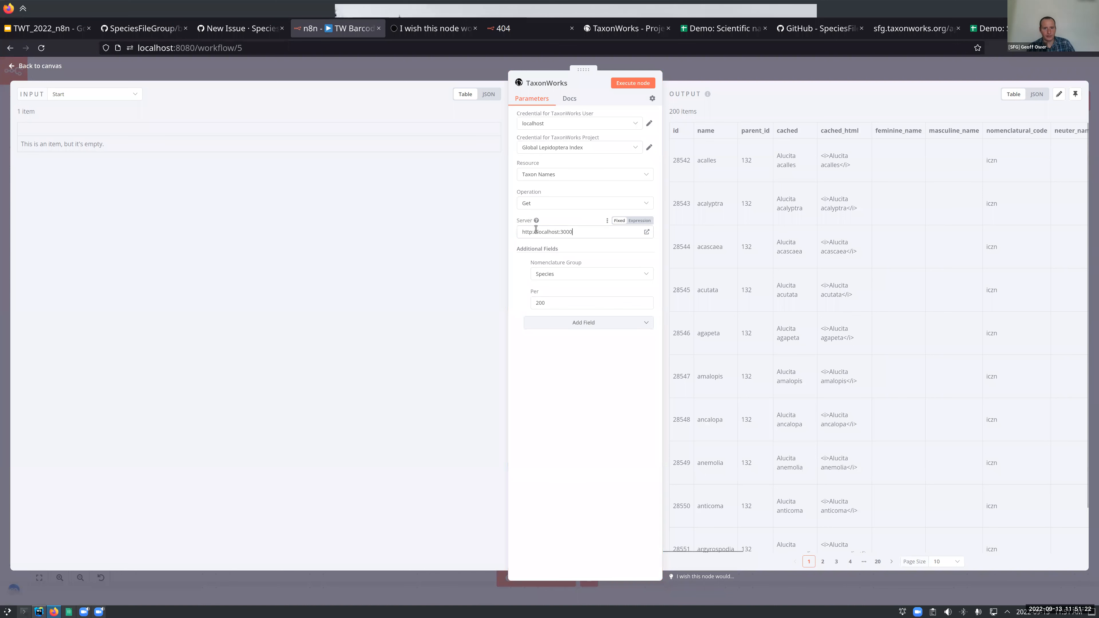
drag(517, 229, 515, 228)
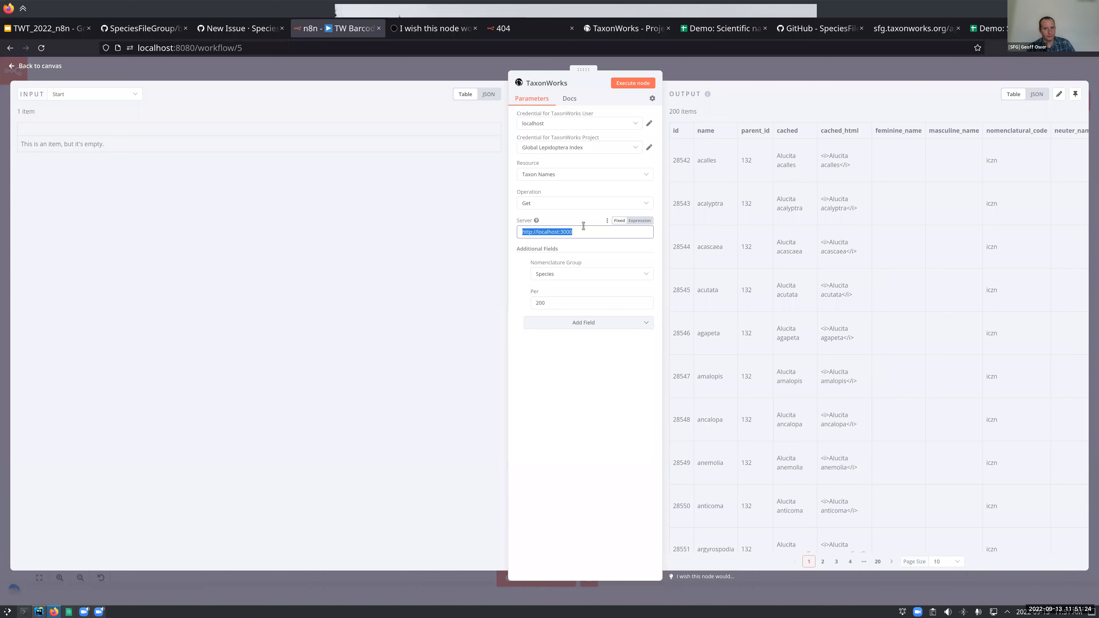
Highlight the host and port in the TaxonWorks node's Server address and leave the address selection.
double_click(554, 232)
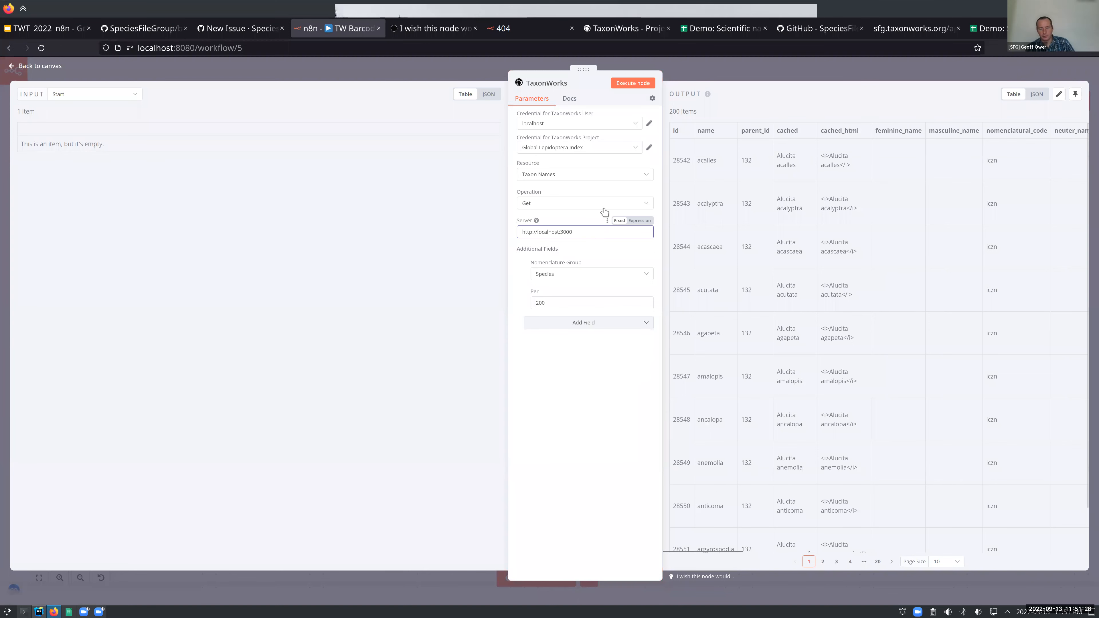
click(602, 234)
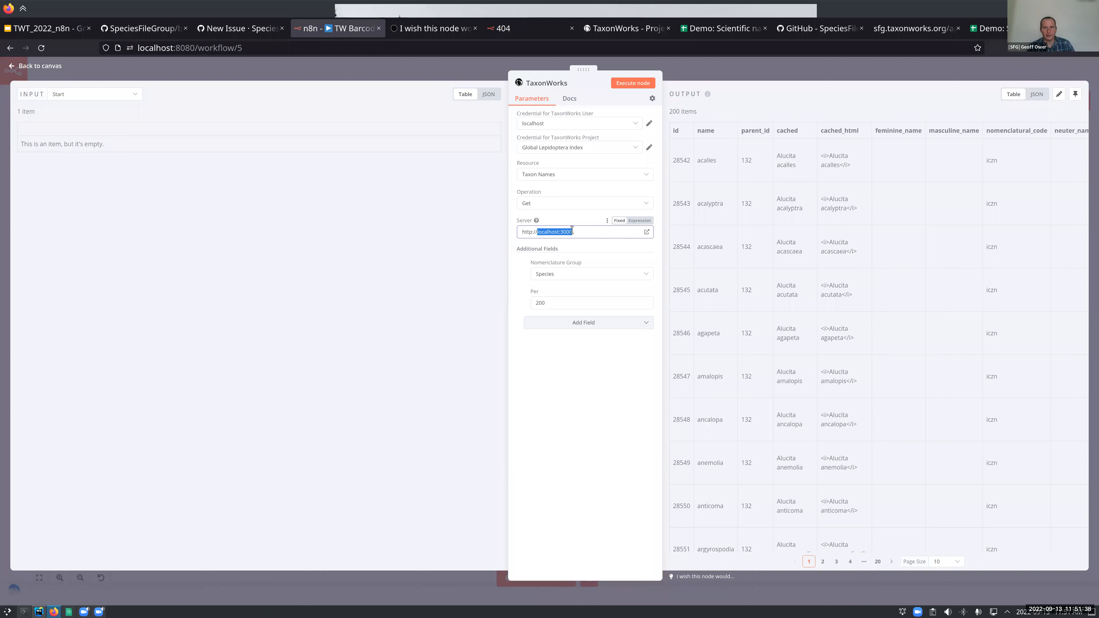
click(504, 300)
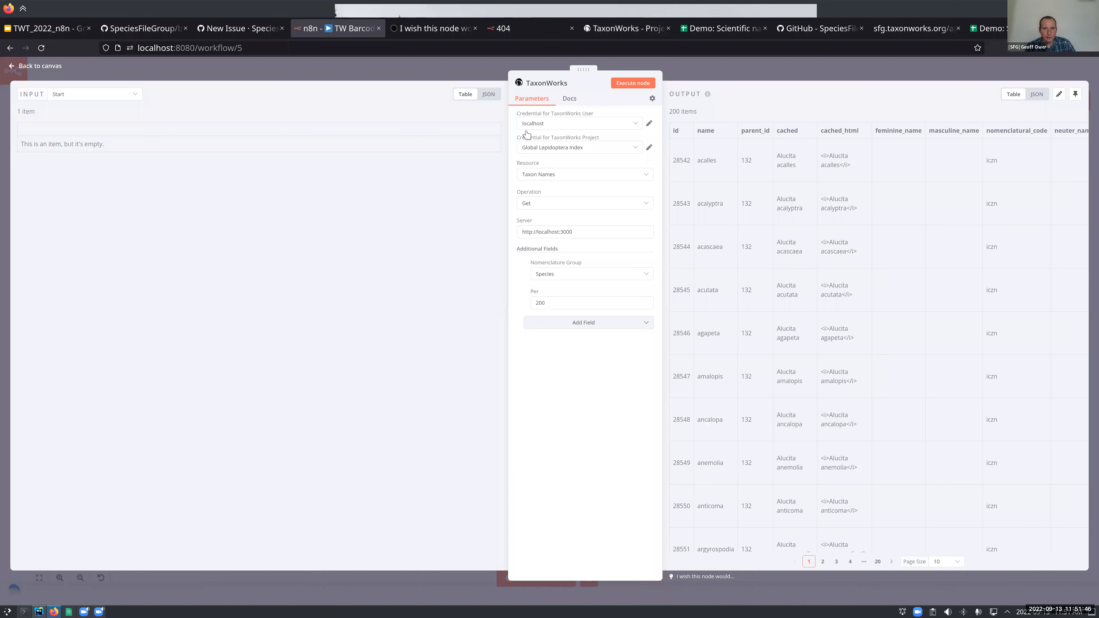
Review the TaxonWorks node's Resource and Operation choices, keeping Taxon Names and Get.
click(647, 179)
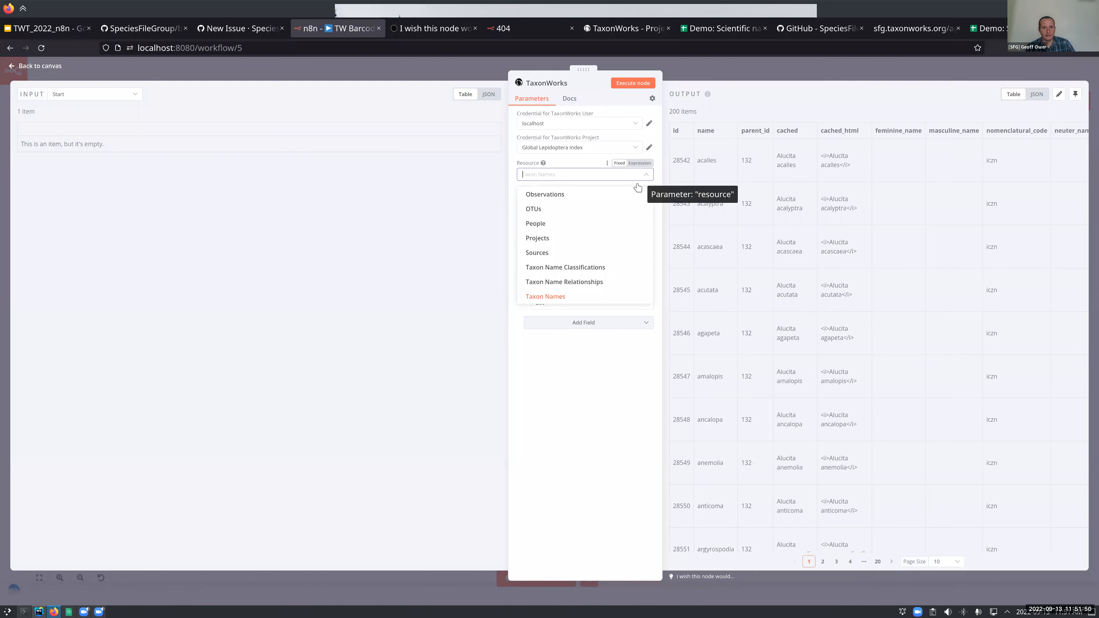
scroll(591, 255, up, 10)
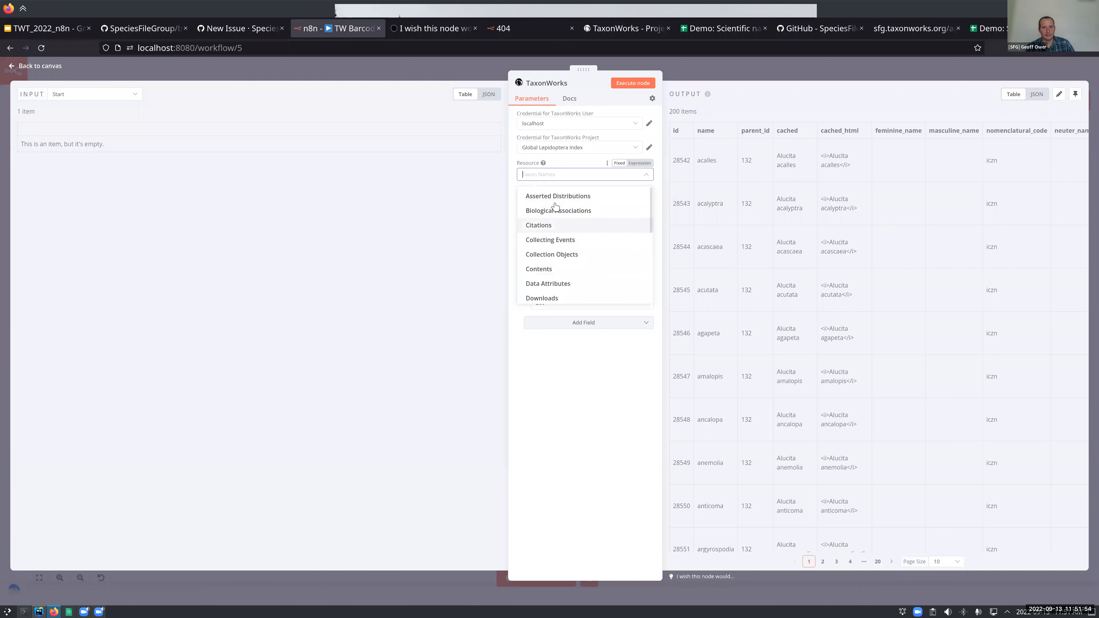
scroll(574, 270, down, 3)
scroll(571, 271, down, 3)
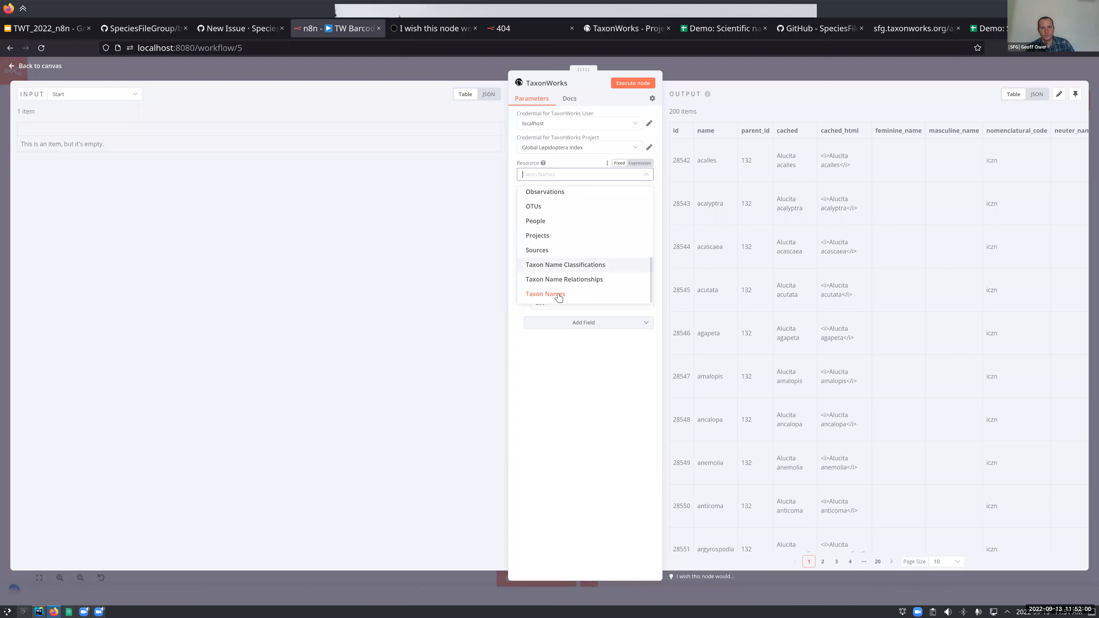
click(558, 294)
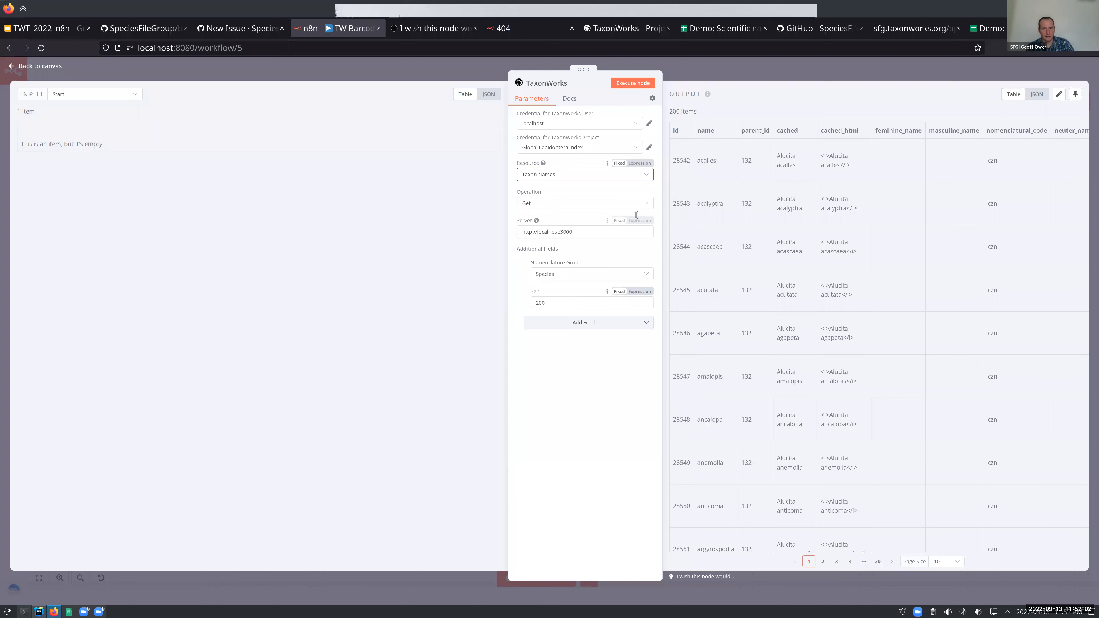
click(648, 206)
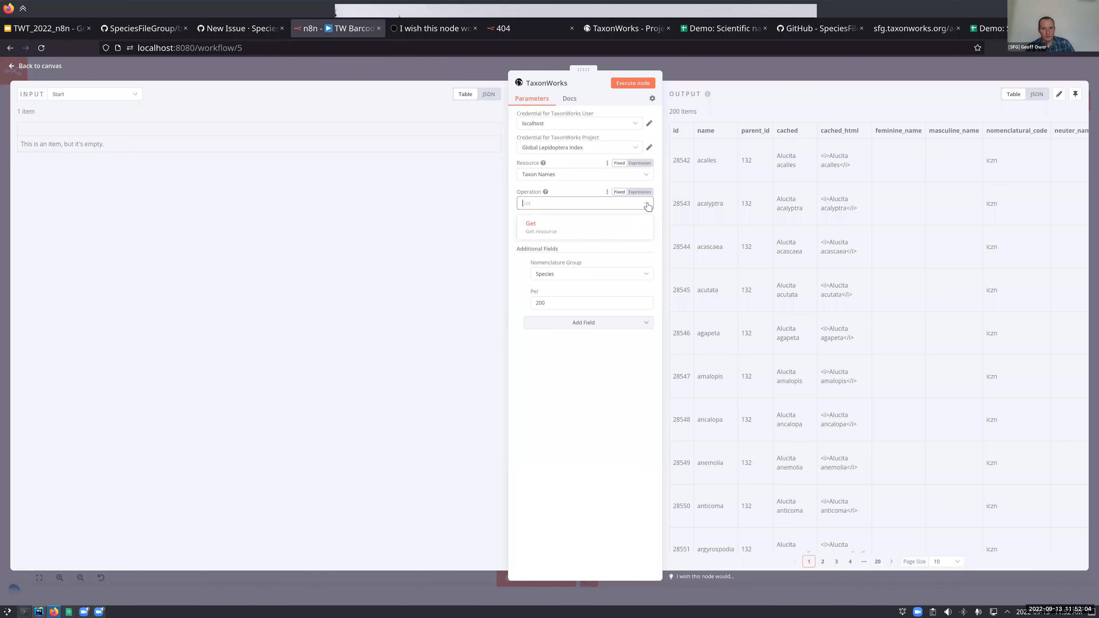
click(536, 235)
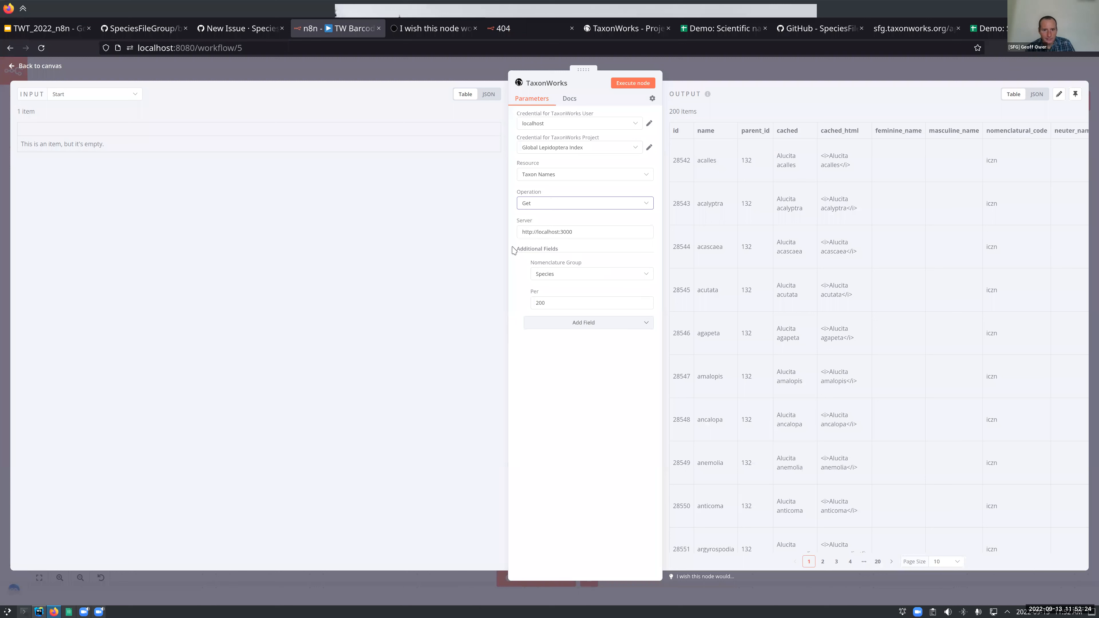
Examine the additional fields offered for the Taxon Names resource.
drag(519, 250, 571, 251)
click(643, 325)
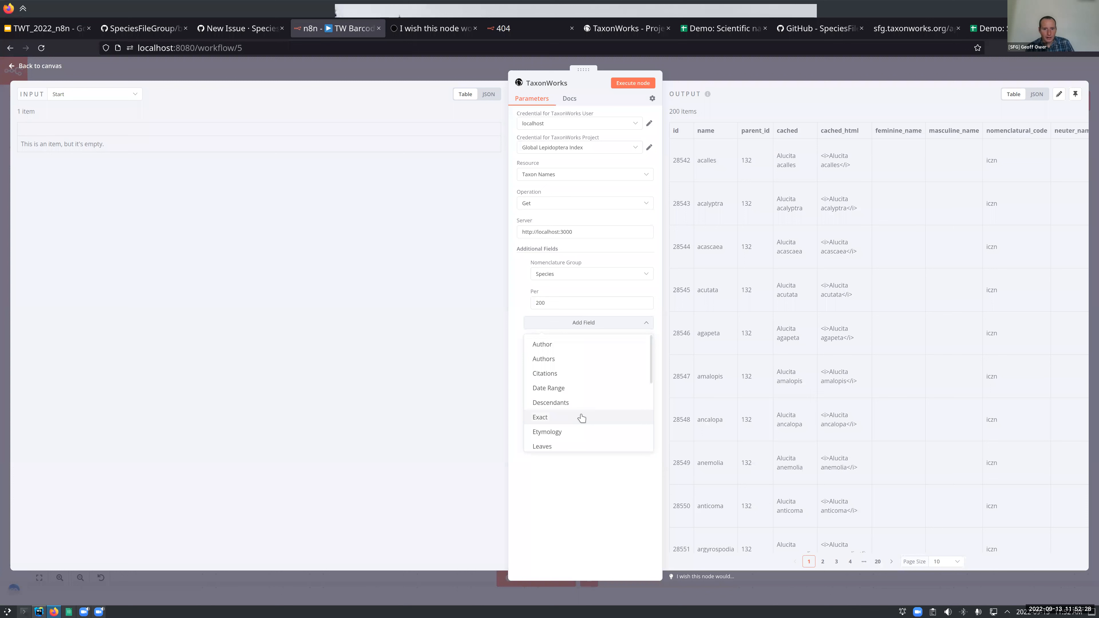
scroll(581, 418, down, 5)
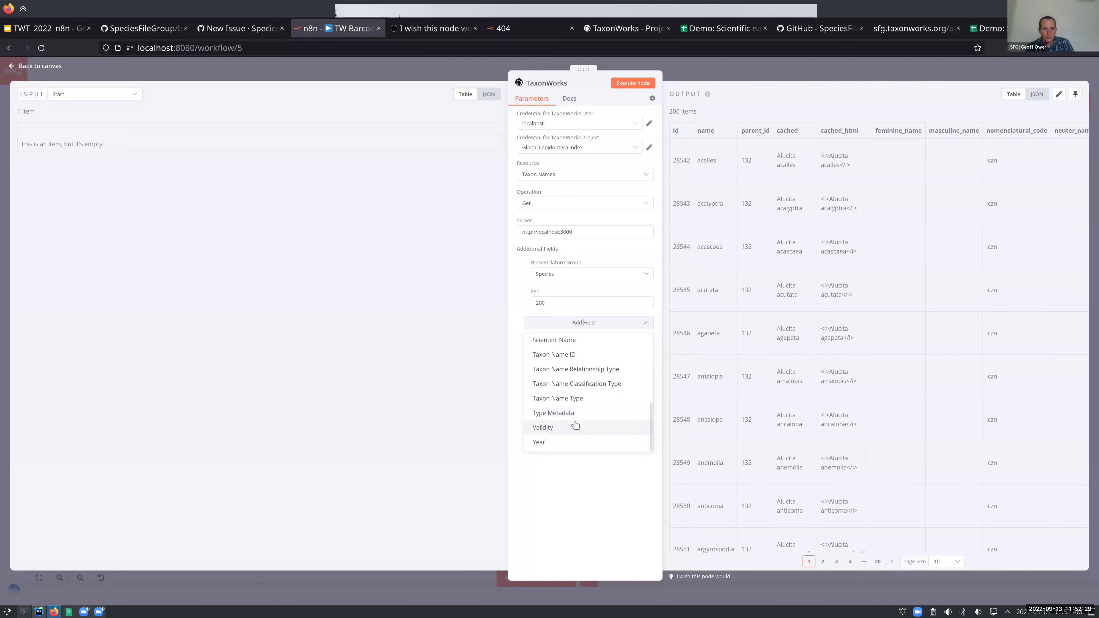
Add a Taxon Name Relationship Type field to the TaxonWorks node and set it to "ICNP heterotypic later synonym of".
double_click(591, 323)
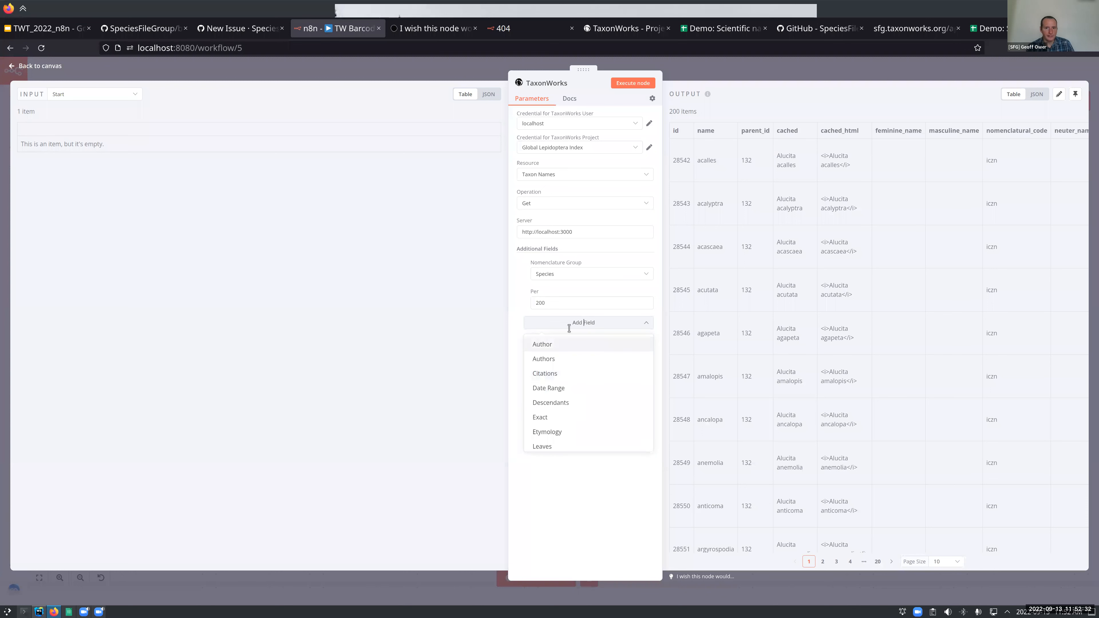
scroll(571, 430, down, 5)
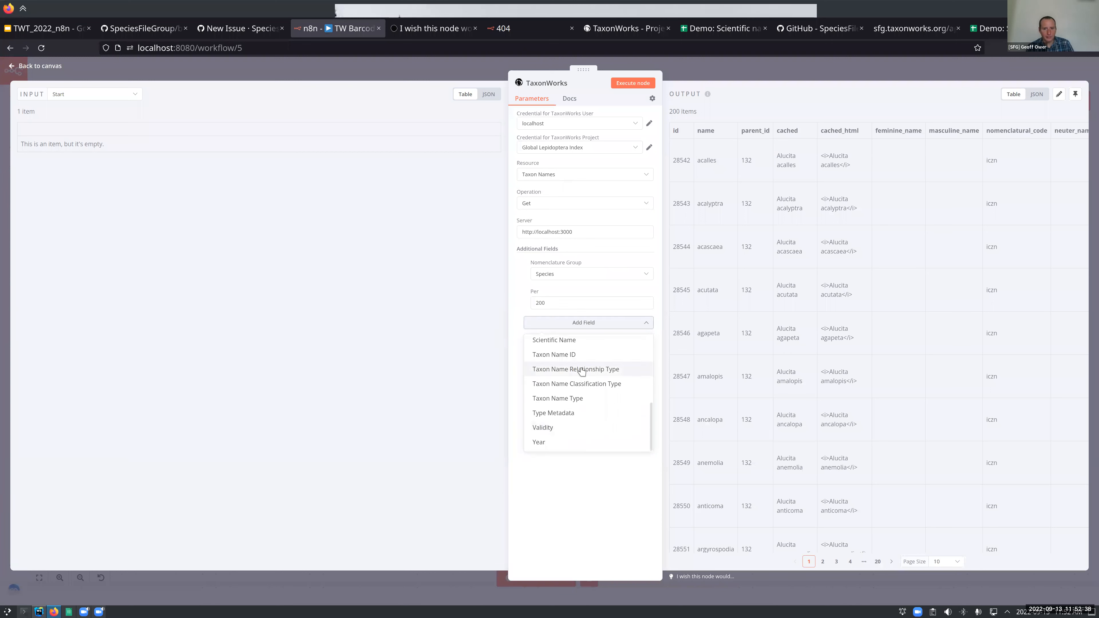
click(582, 370)
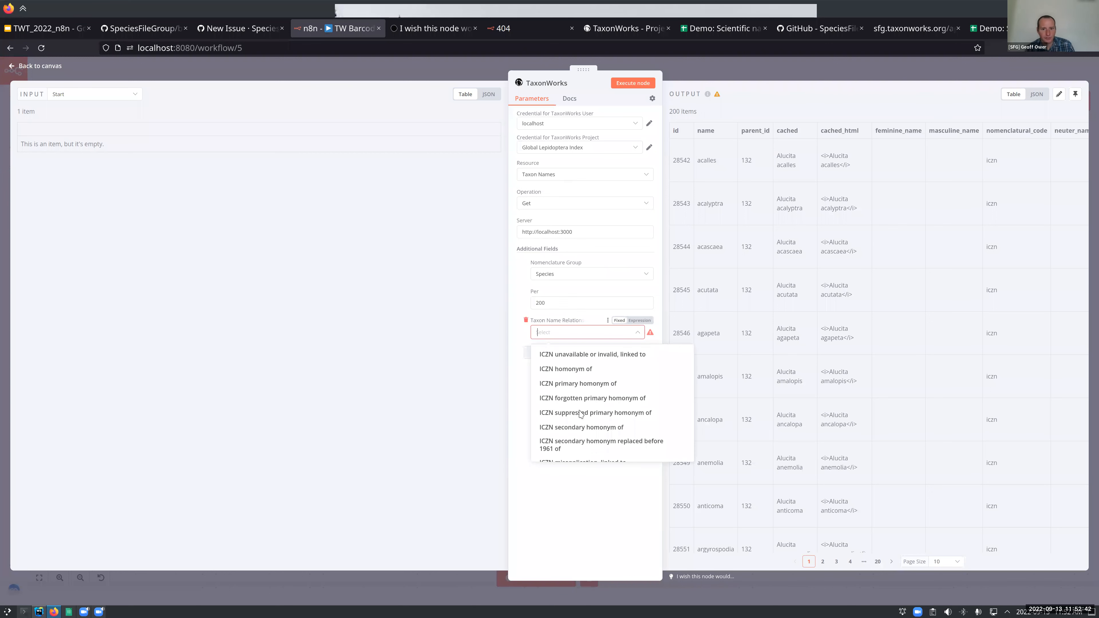
scroll(571, 423, down, 10)
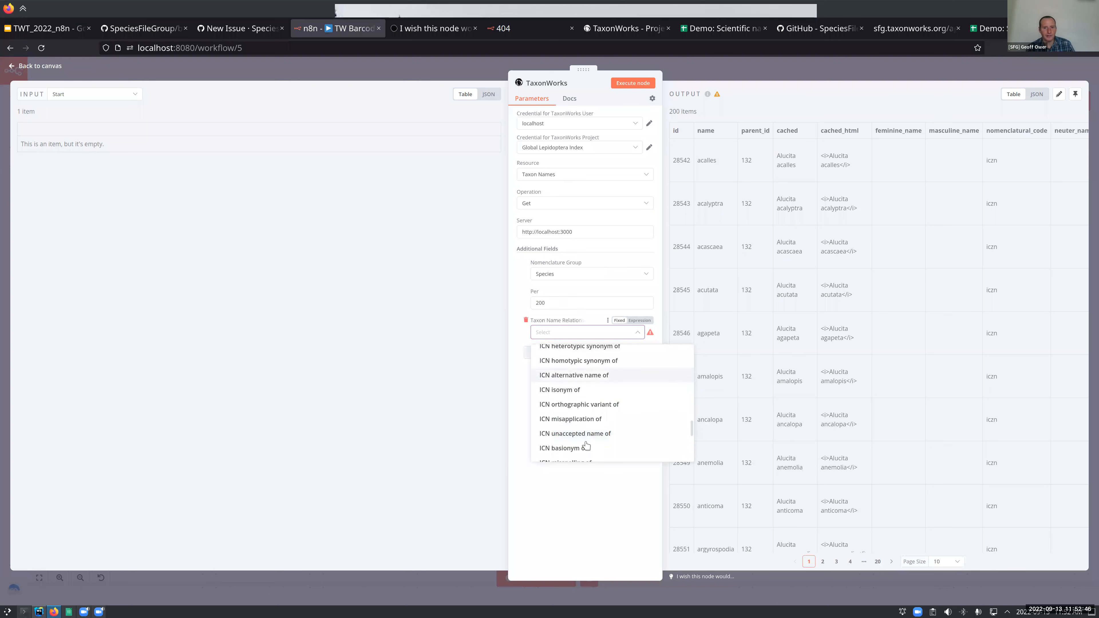
scroll(589, 441, down, 3)
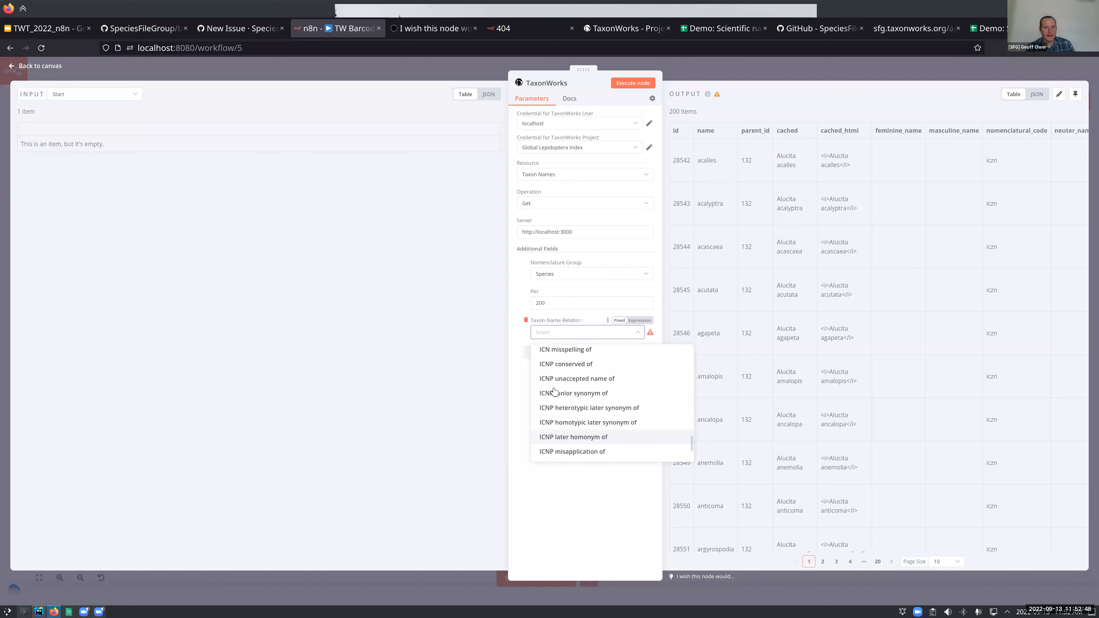
scroll(564, 406, down, 2)
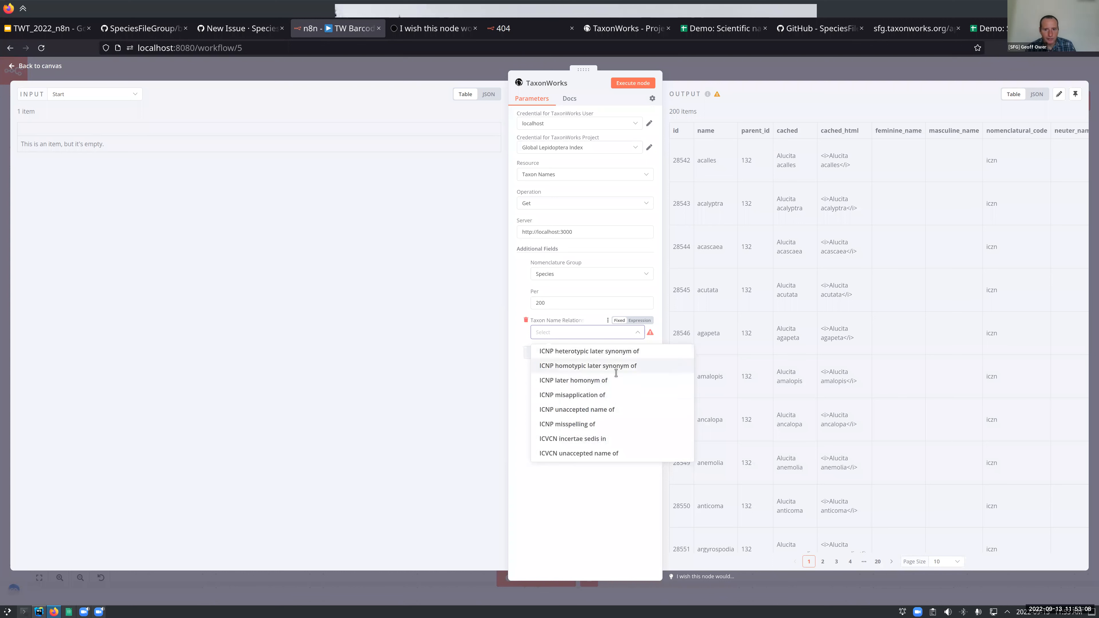
key(Escape)
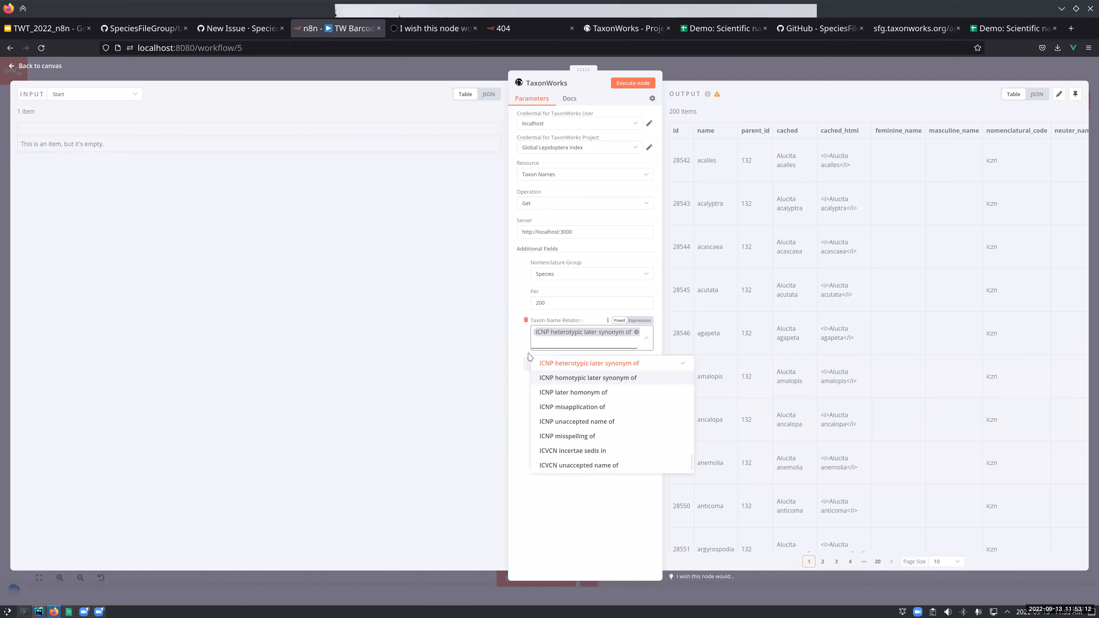
key(Escape)
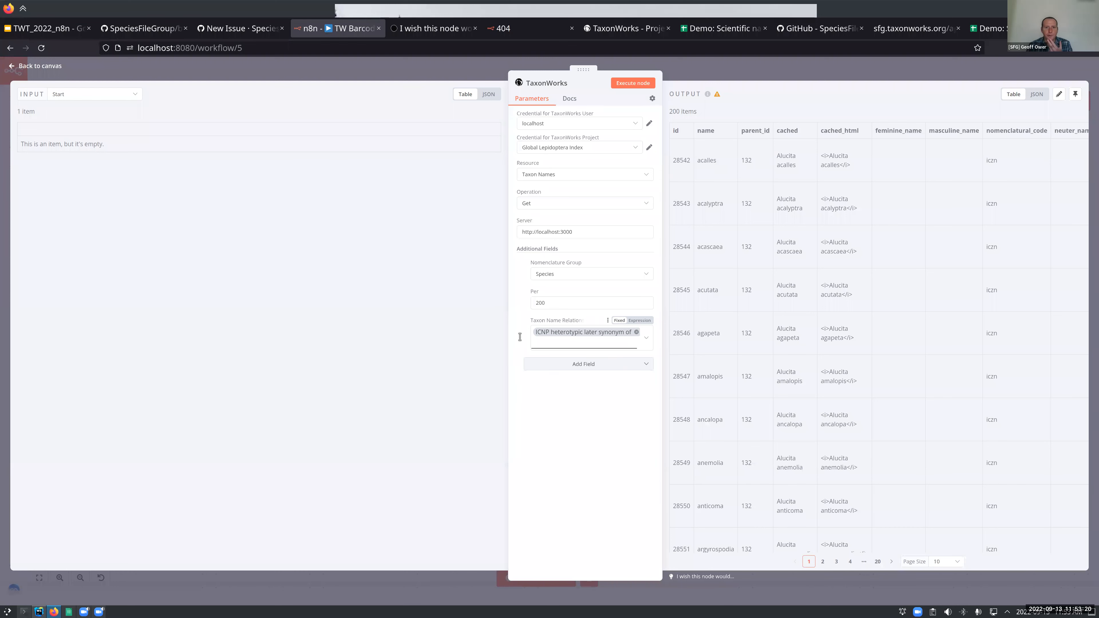
Recheck the resource choices and remaining additional fields with Taxon Names kept, and return to the workflow canvas.
click(647, 176)
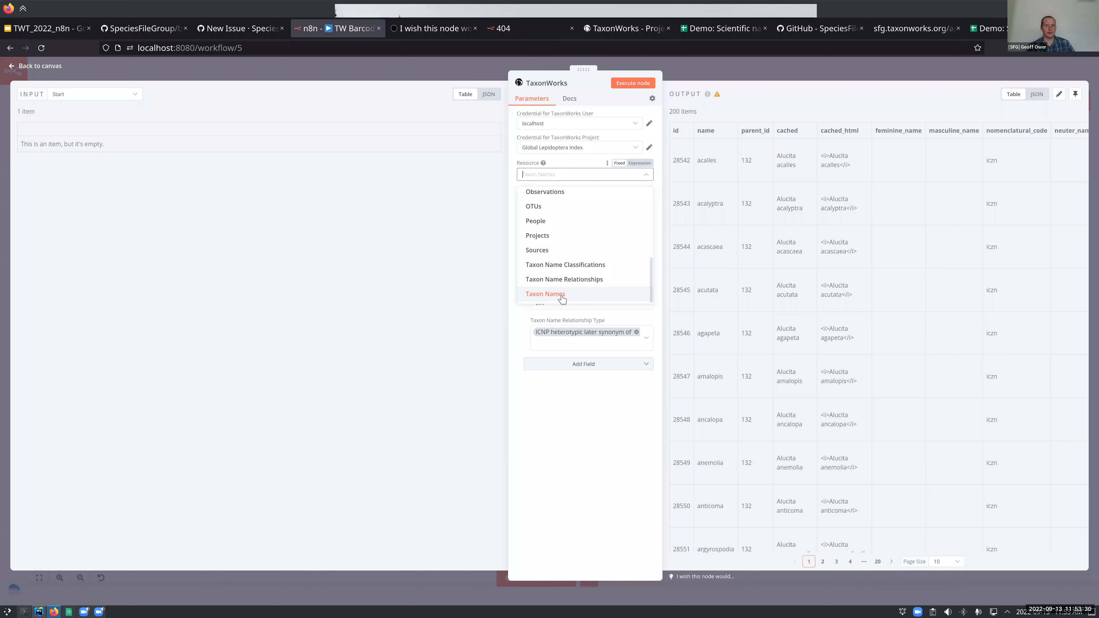
click(564, 295)
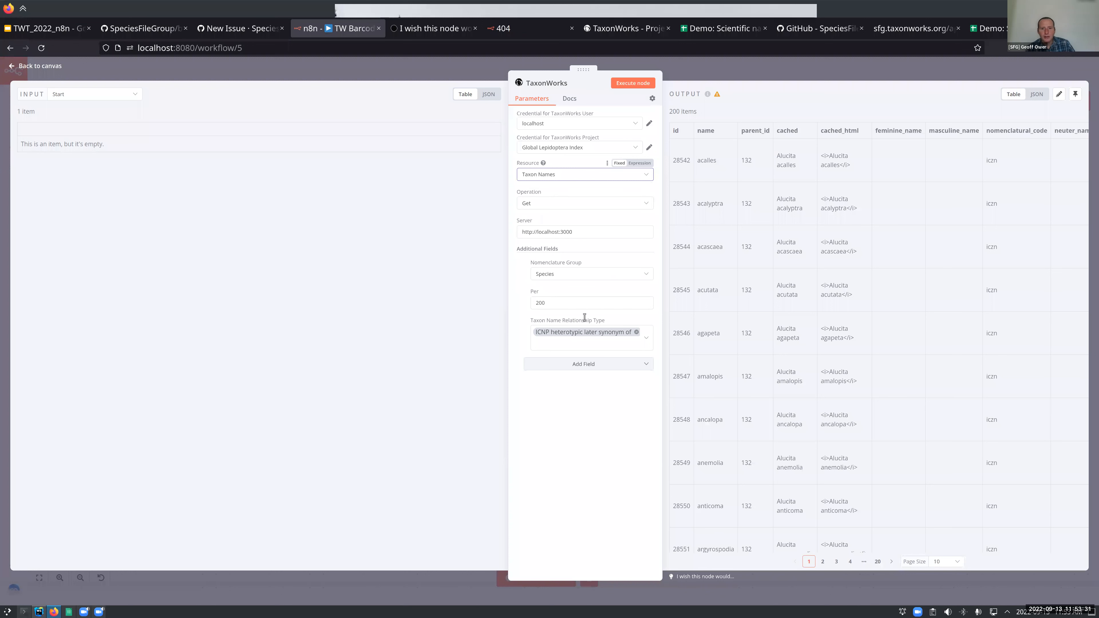
click(644, 365)
scroll(560, 444, down, 3)
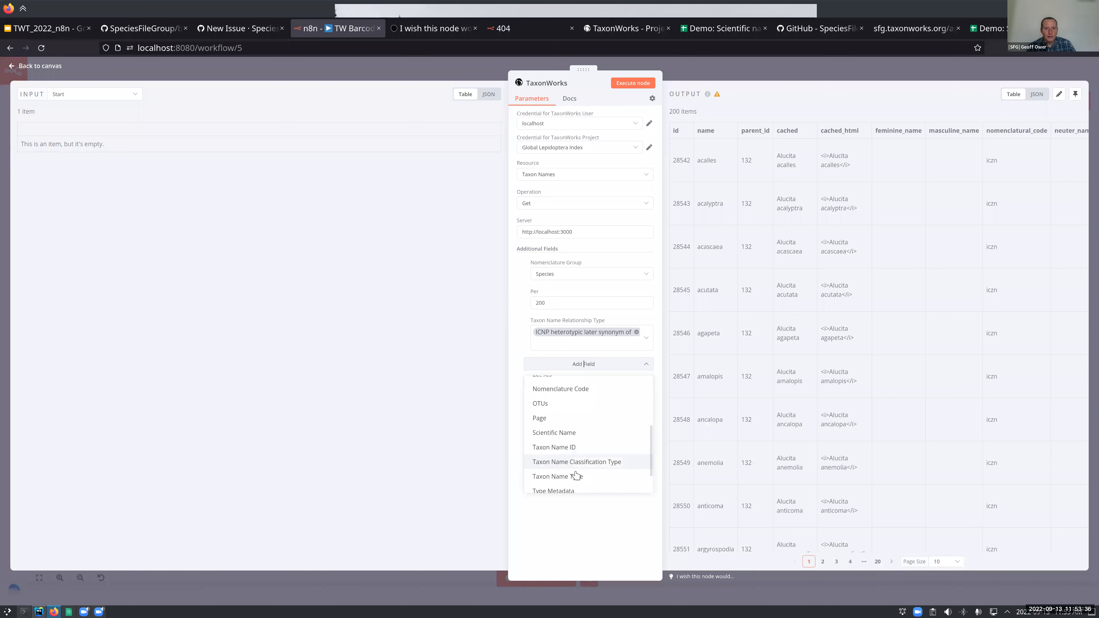
scroll(571, 468, down, 2)
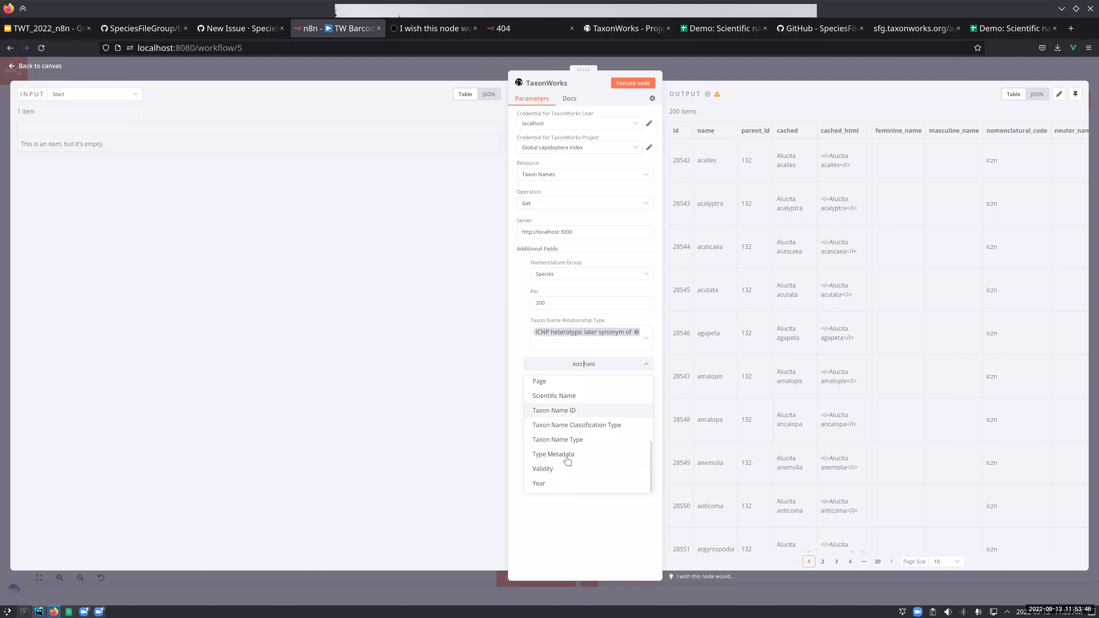
scroll(635, 391, up, 5)
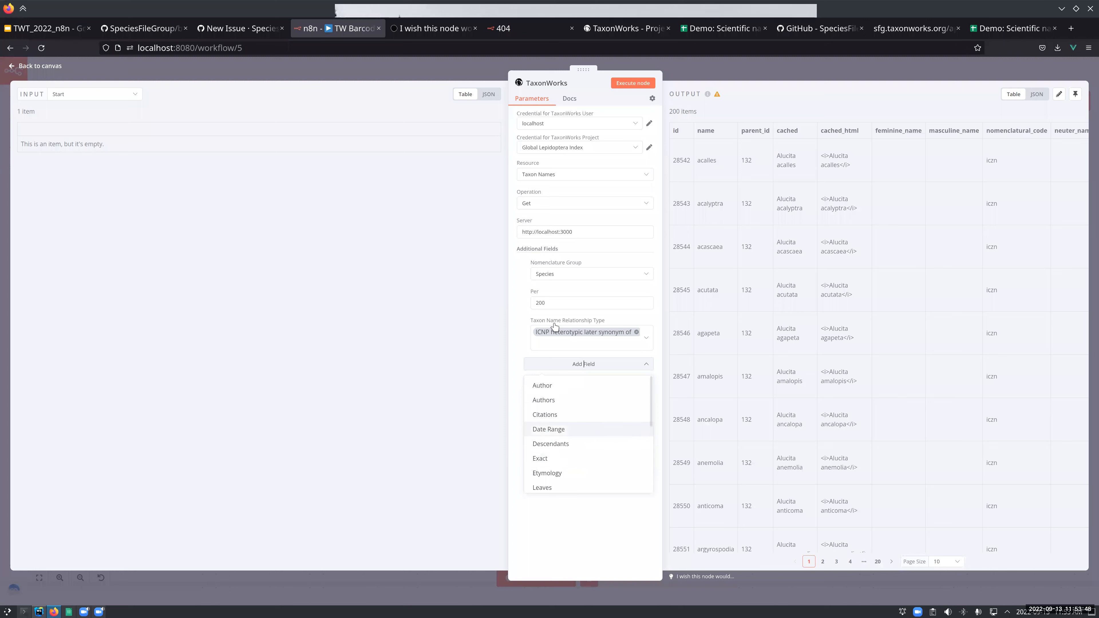
click(644, 217)
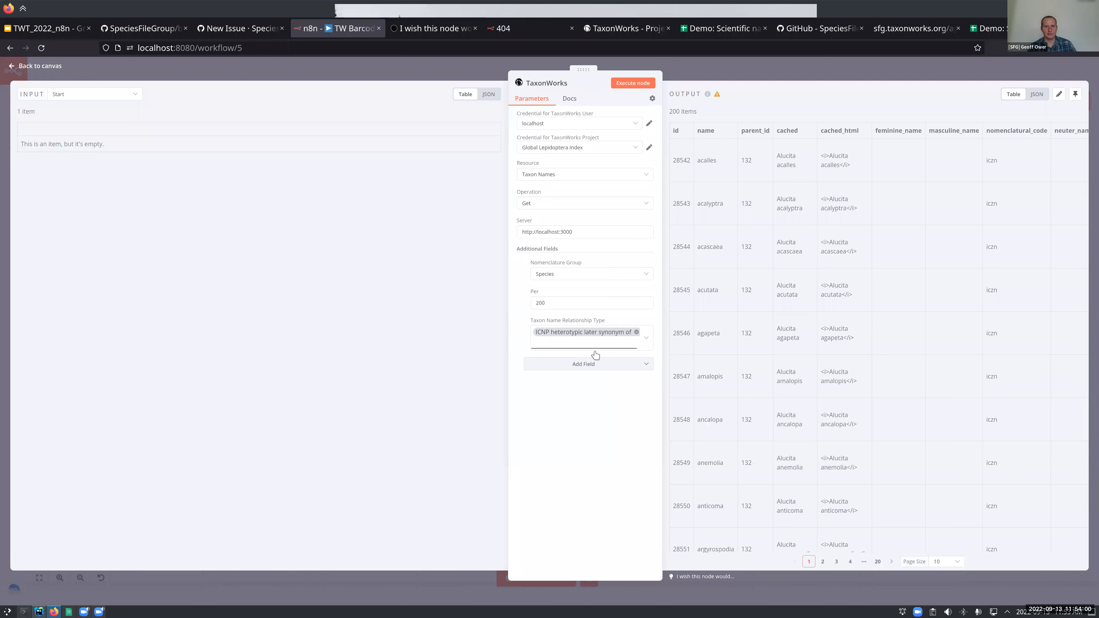
click(751, 70)
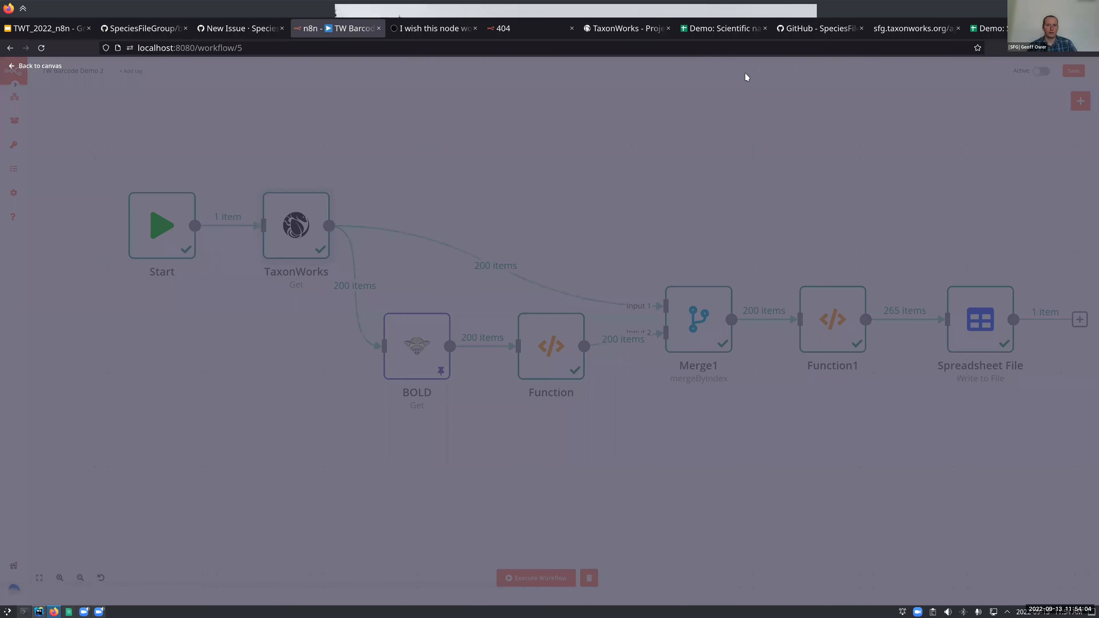
Open the BOLD node and remove the Taxon field from its additional fields.
mouse_move(419, 351)
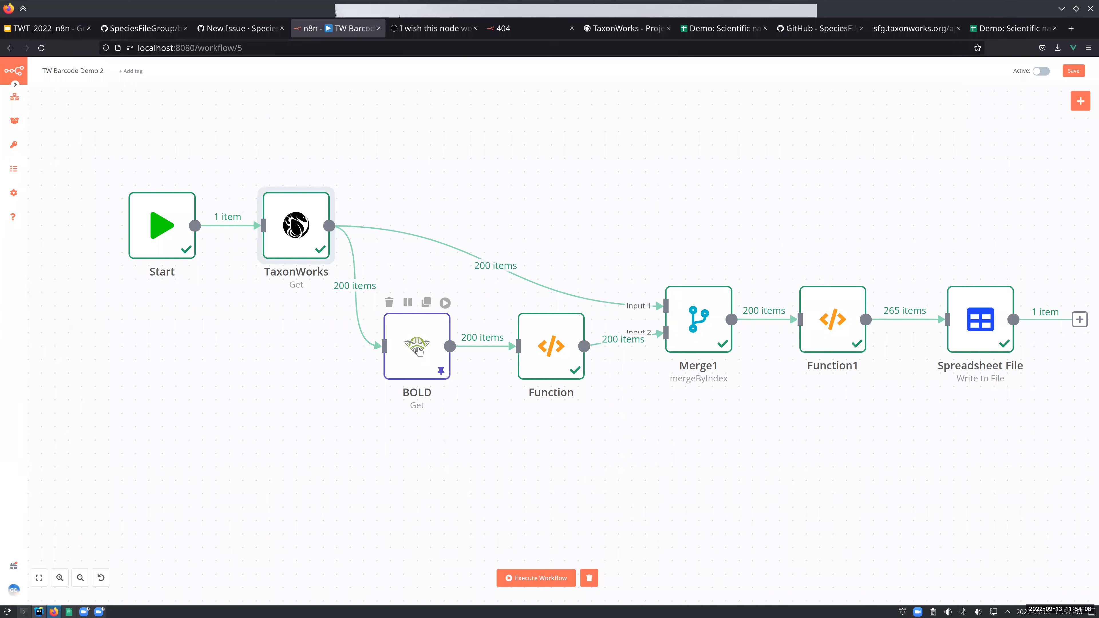
click(418, 350)
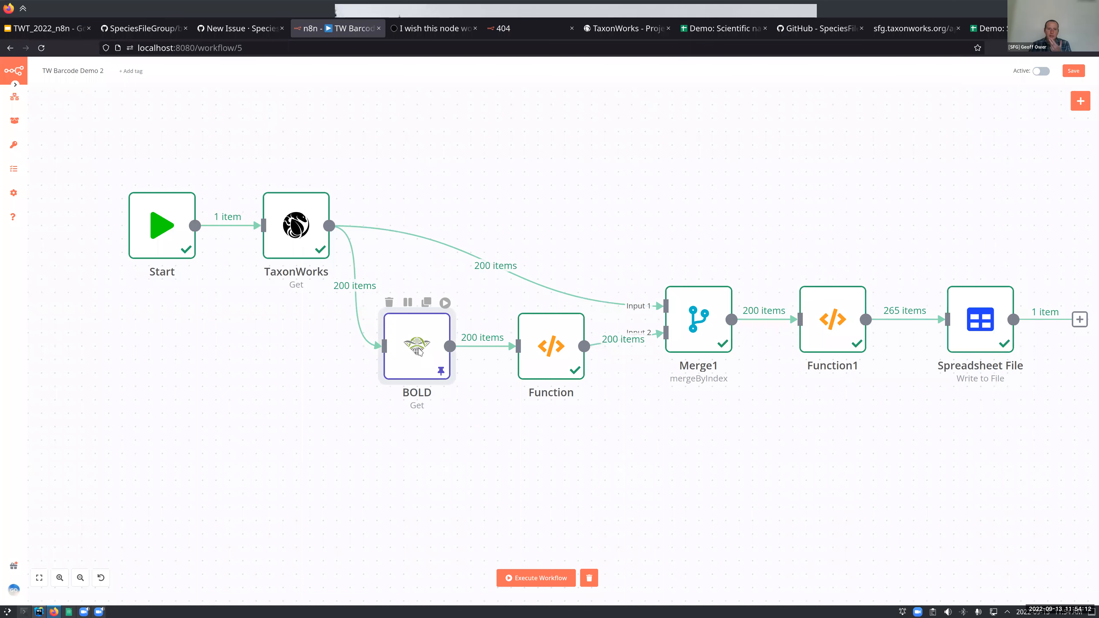
double_click(418, 350)
double_click(418, 350)
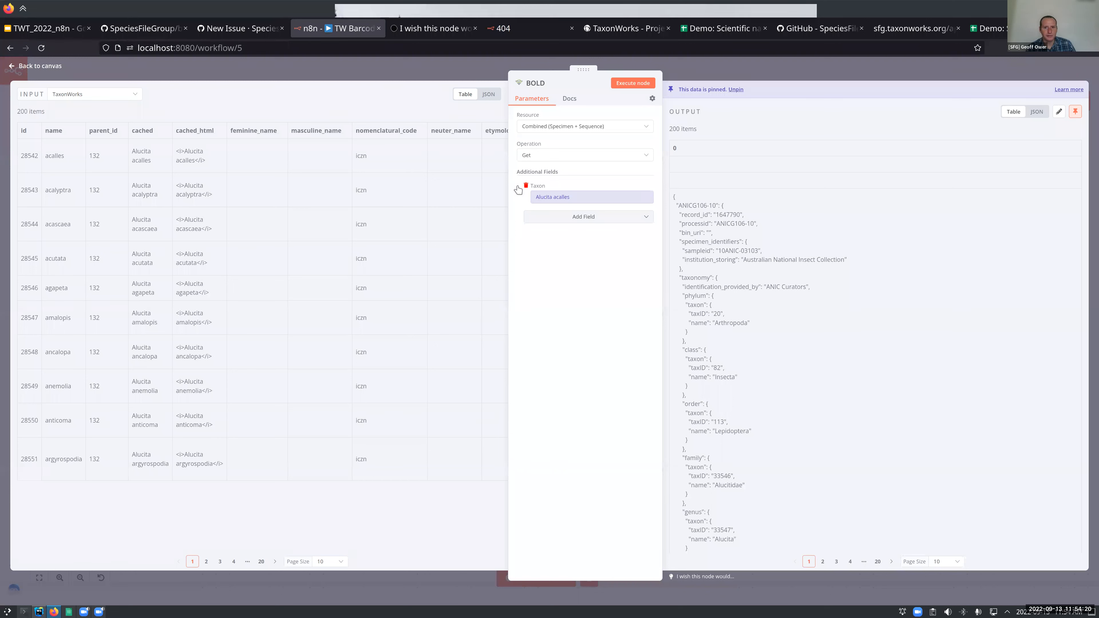
click(526, 185)
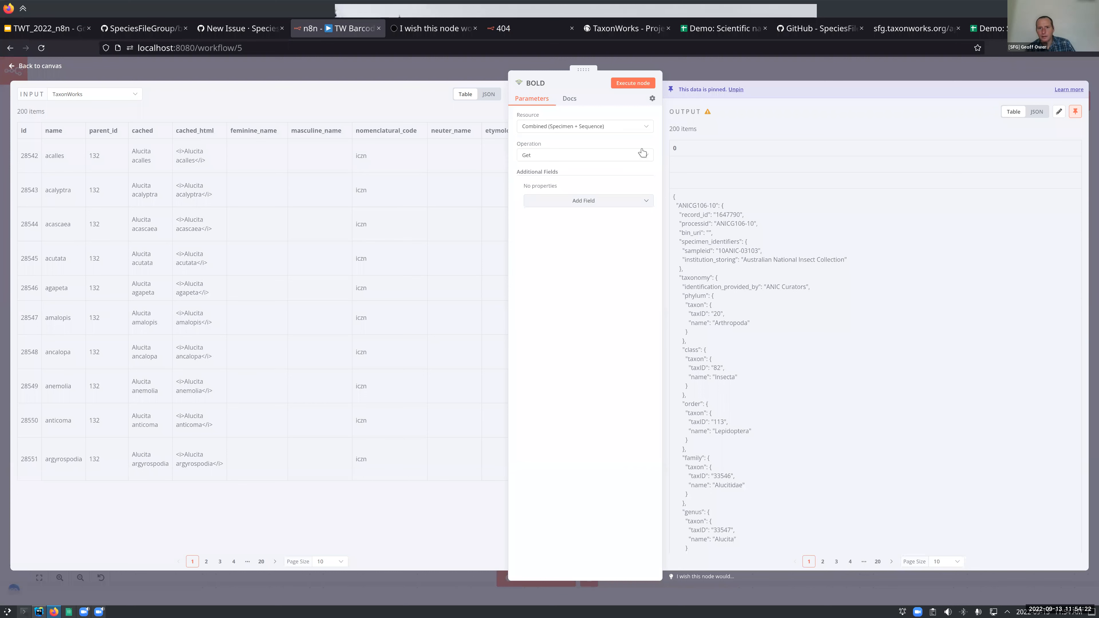
Add a Taxon field to the BOLD node and map the TaxonWorks input's cached column to it.
click(645, 202)
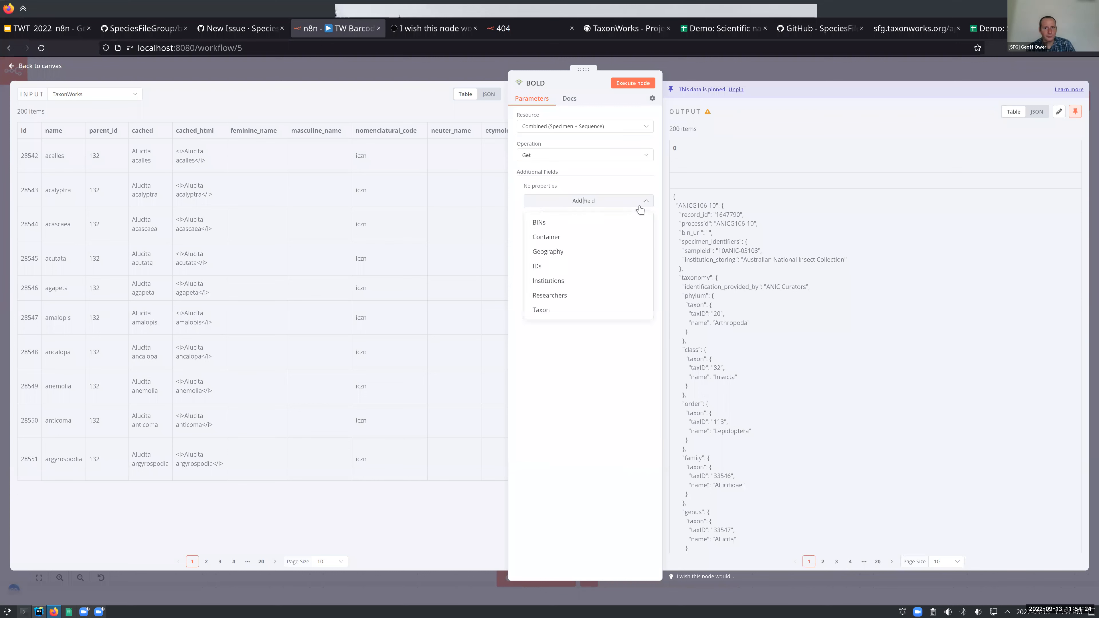
click(544, 312)
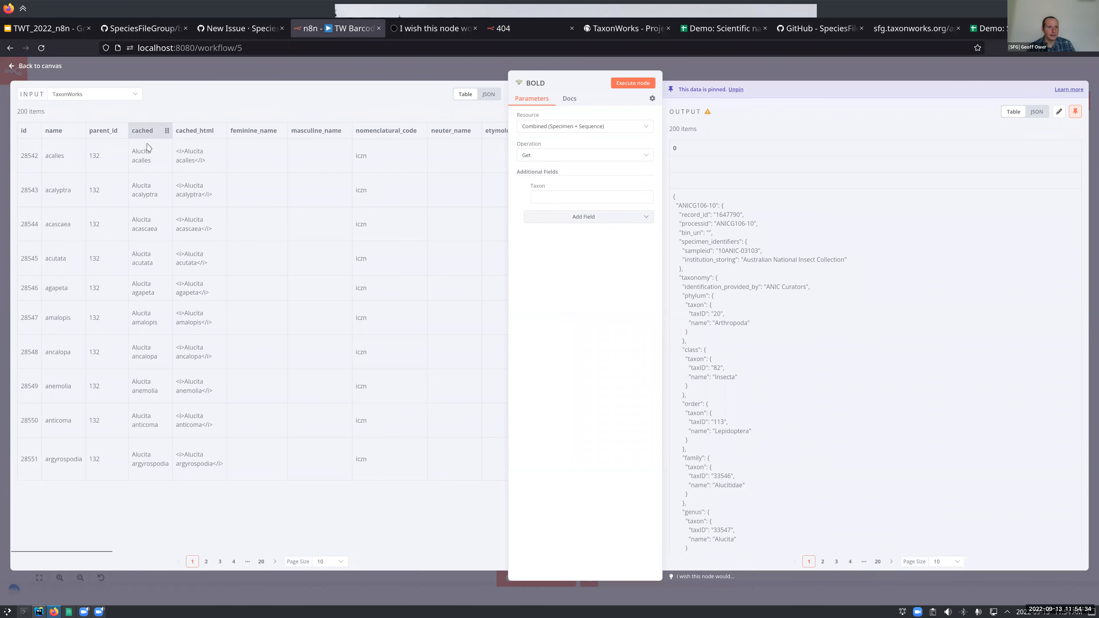
drag(155, 130, 533, 209)
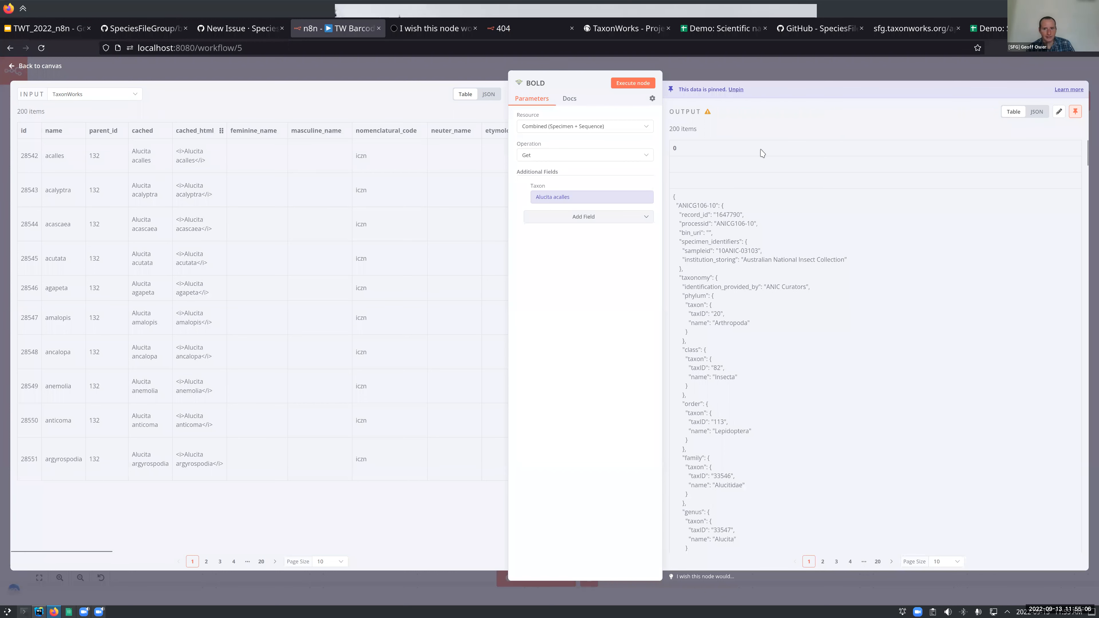
Examine the specimen records in the BOLD node's pinned output.
drag(92, 156, 204, 194)
click(827, 353)
scroll(800, 332, down, 3)
scroll(800, 333, down, 5)
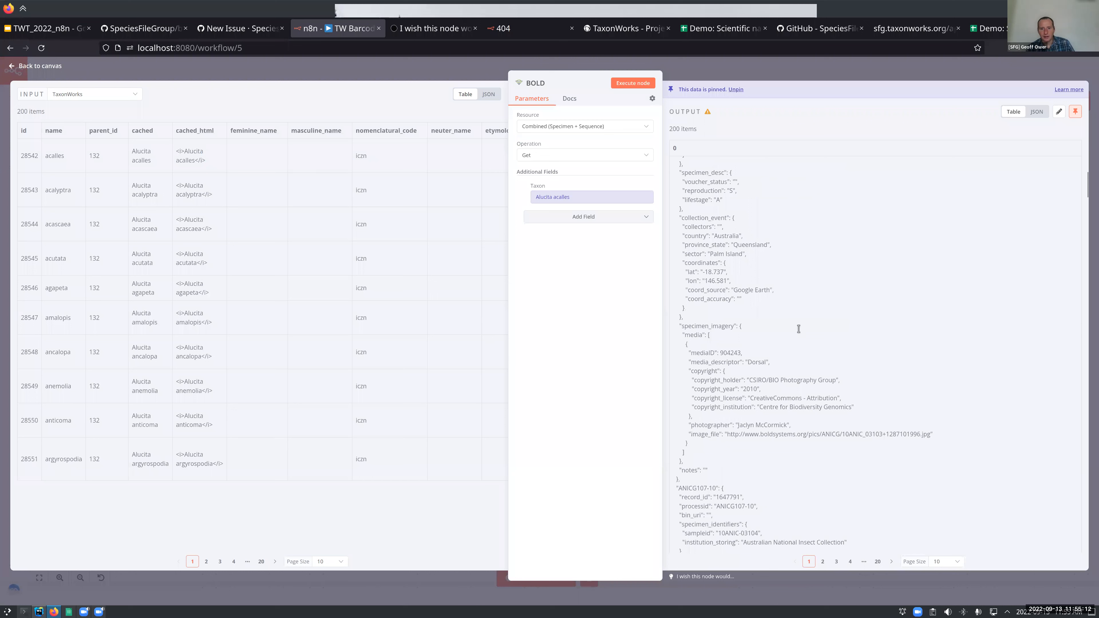
scroll(799, 338, up, 8)
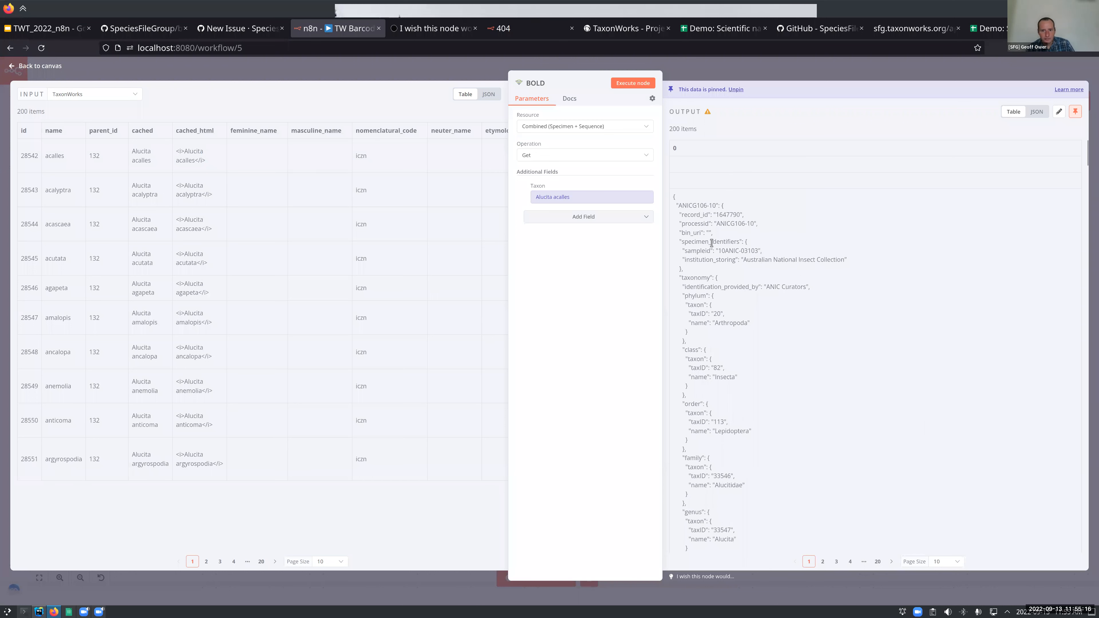
Review the first BOLD record's taxonomy, collection event and specimen imagery in the output, and return to the workflow canvas.
drag(682, 206, 726, 338)
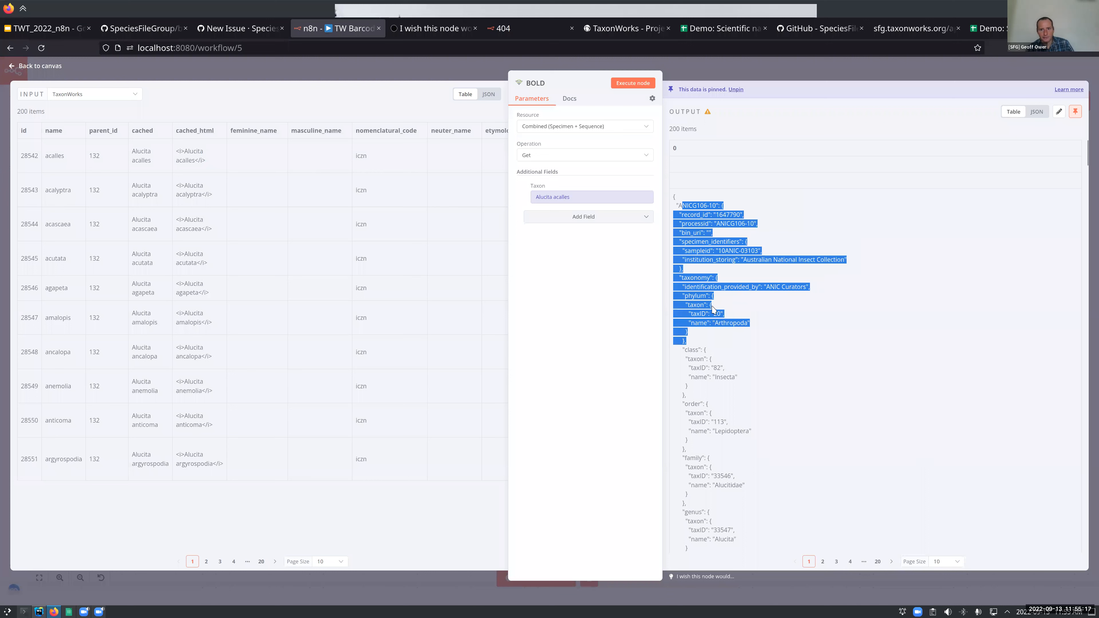
click(701, 287)
scroll(764, 356, down, 9)
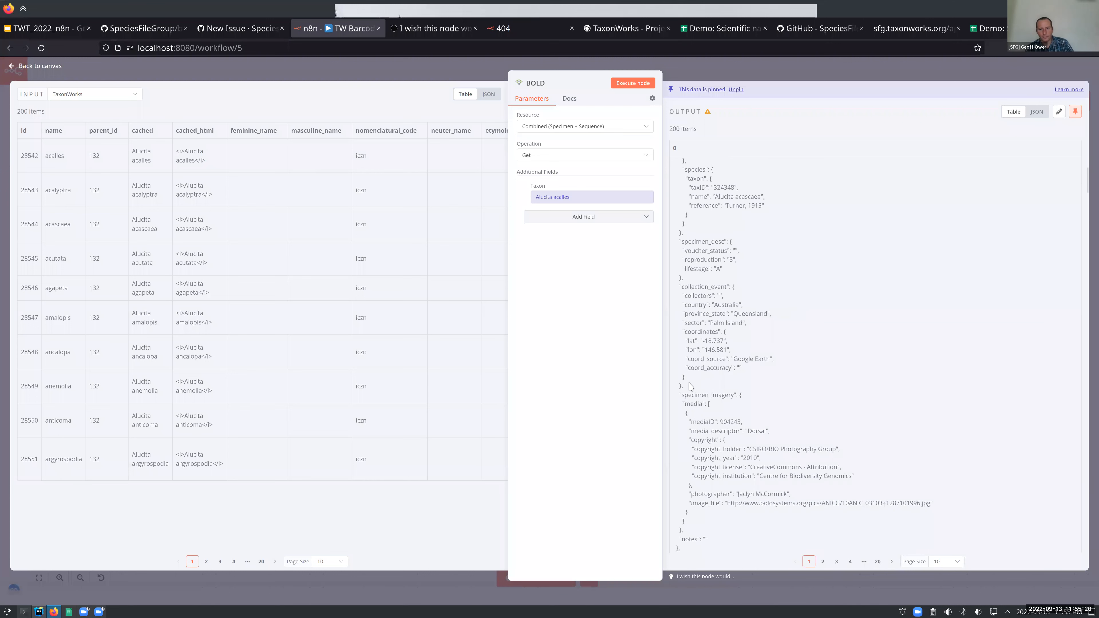
double_click(715, 415)
scroll(781, 358, down, 4)
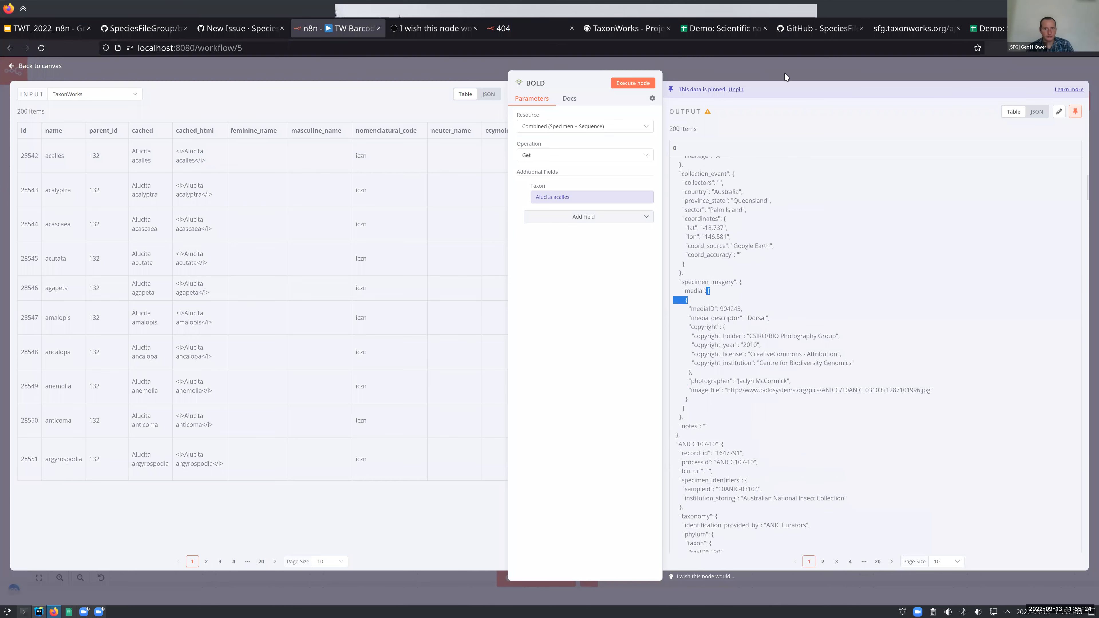
click(779, 72)
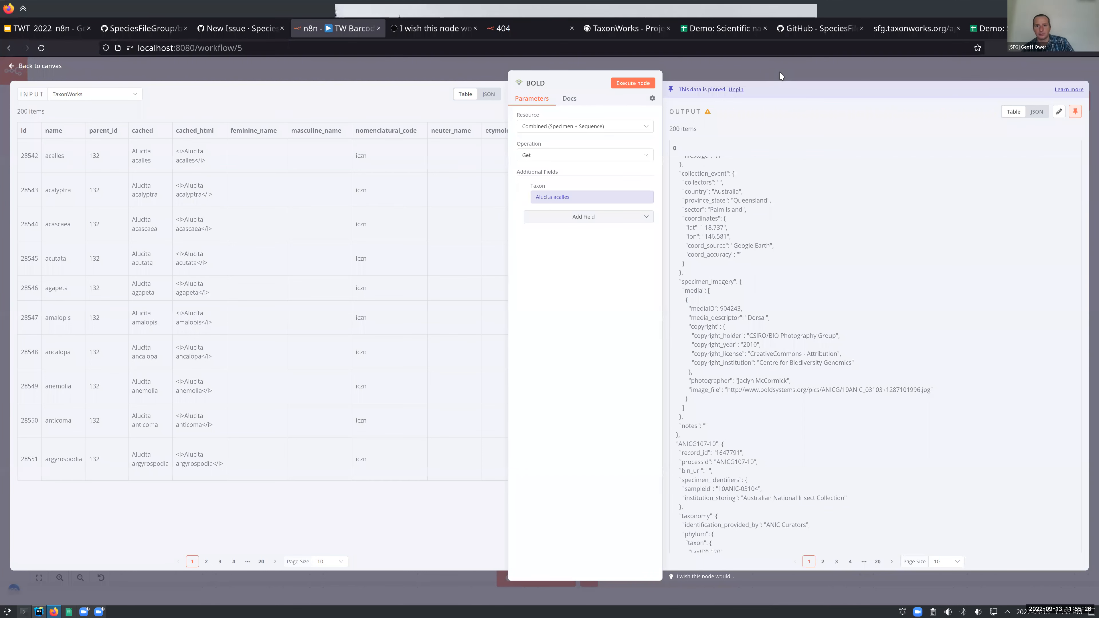
key(Escape)
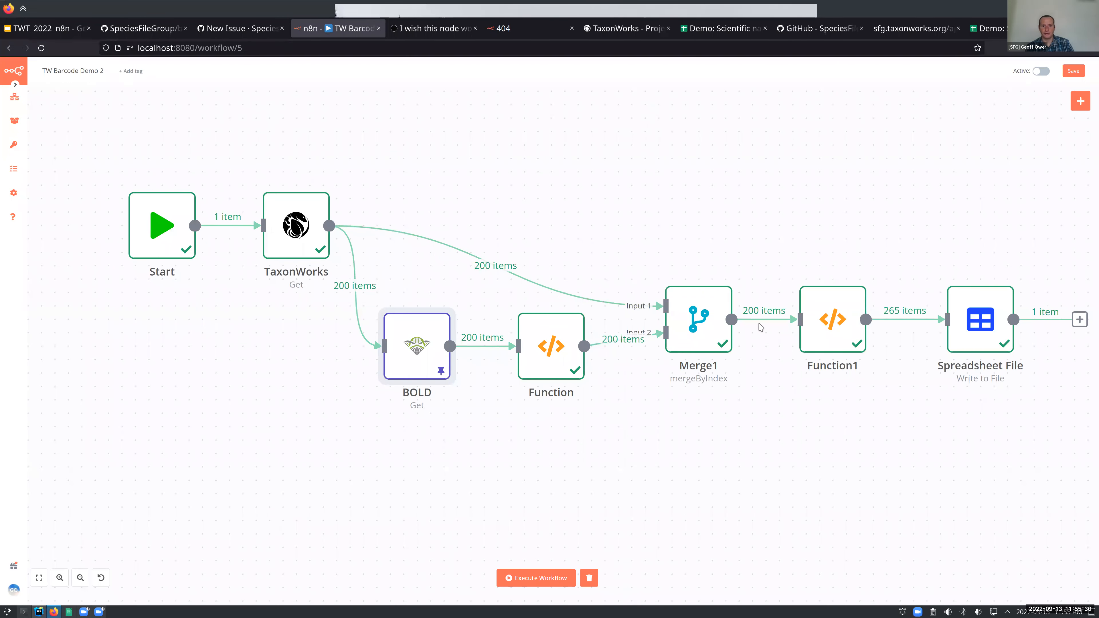
Open the Function node's JavaScript code in the expanded editor and examine the outer loop over the input items.
click(544, 351)
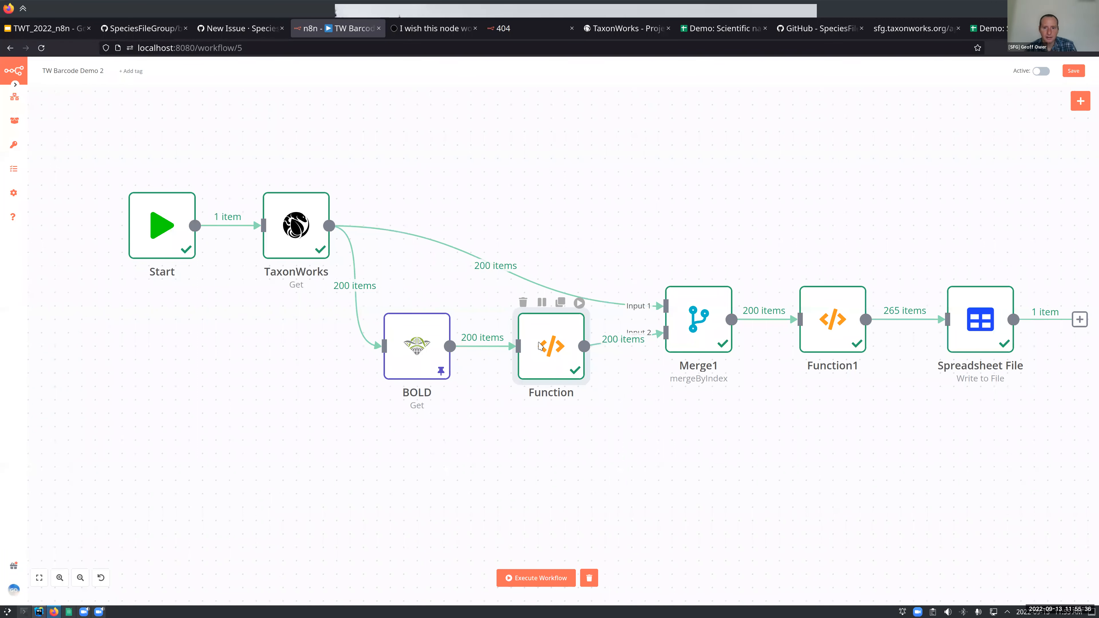
double_click(540, 345)
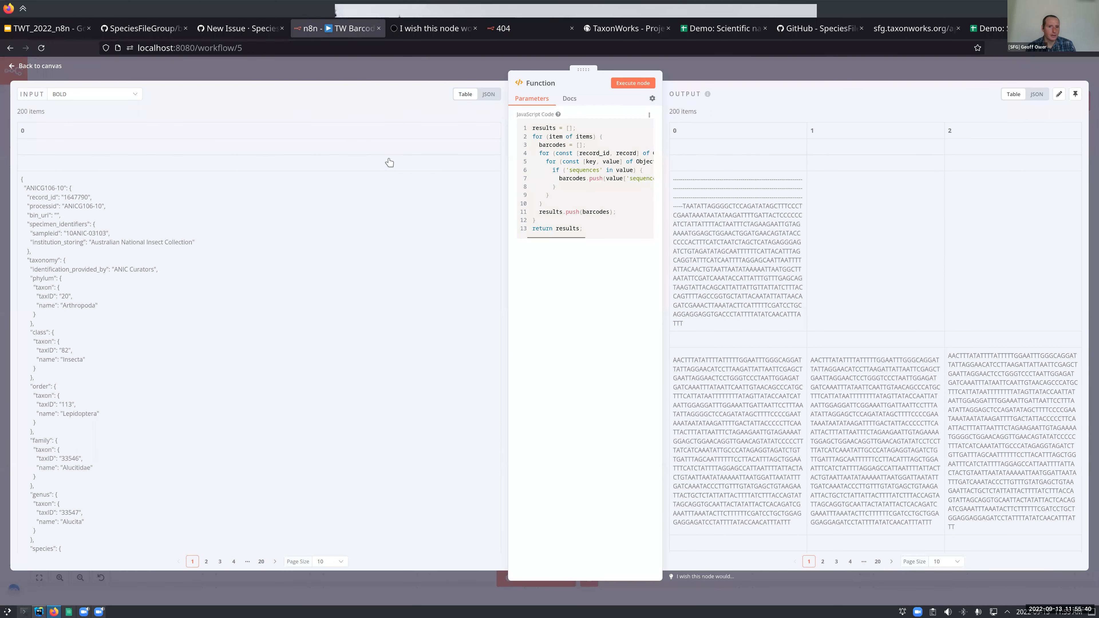
click(610, 167)
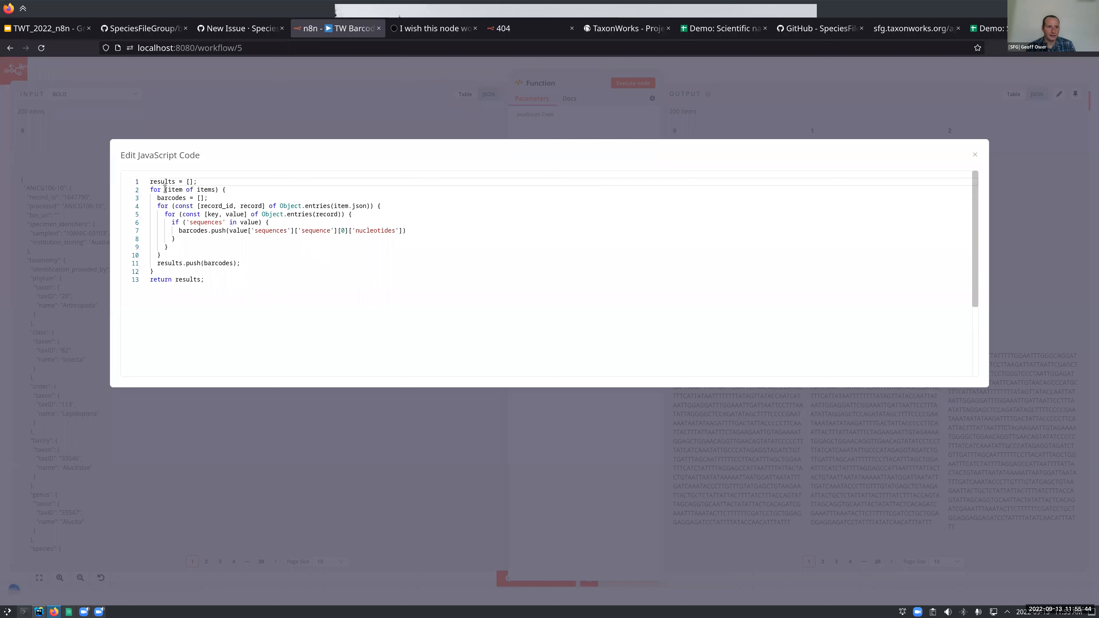
drag(152, 189, 226, 189)
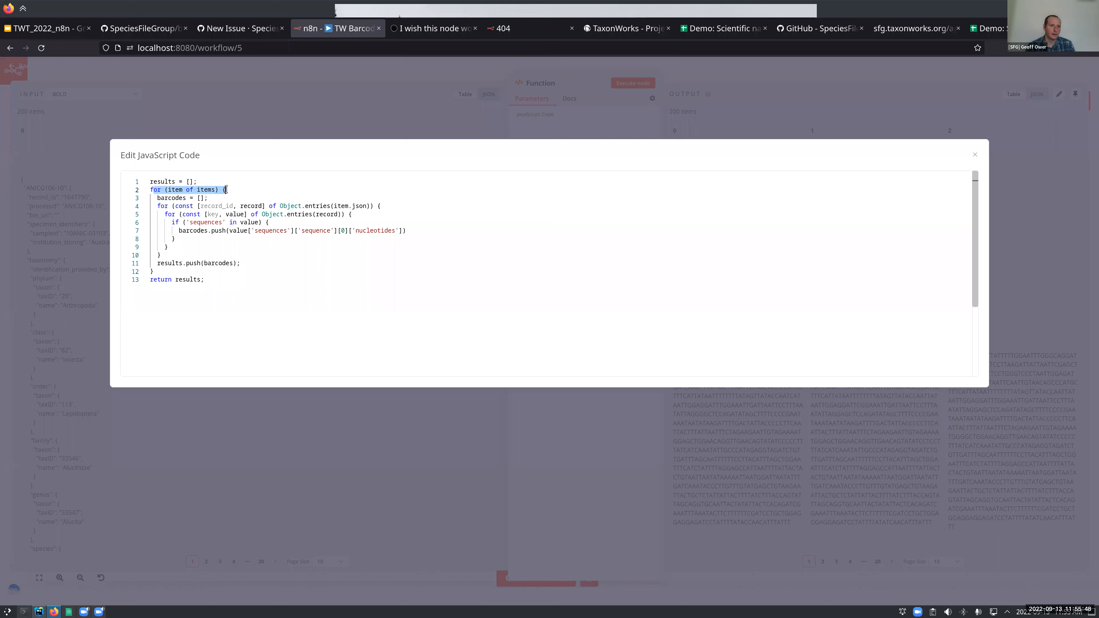
click(205, 190)
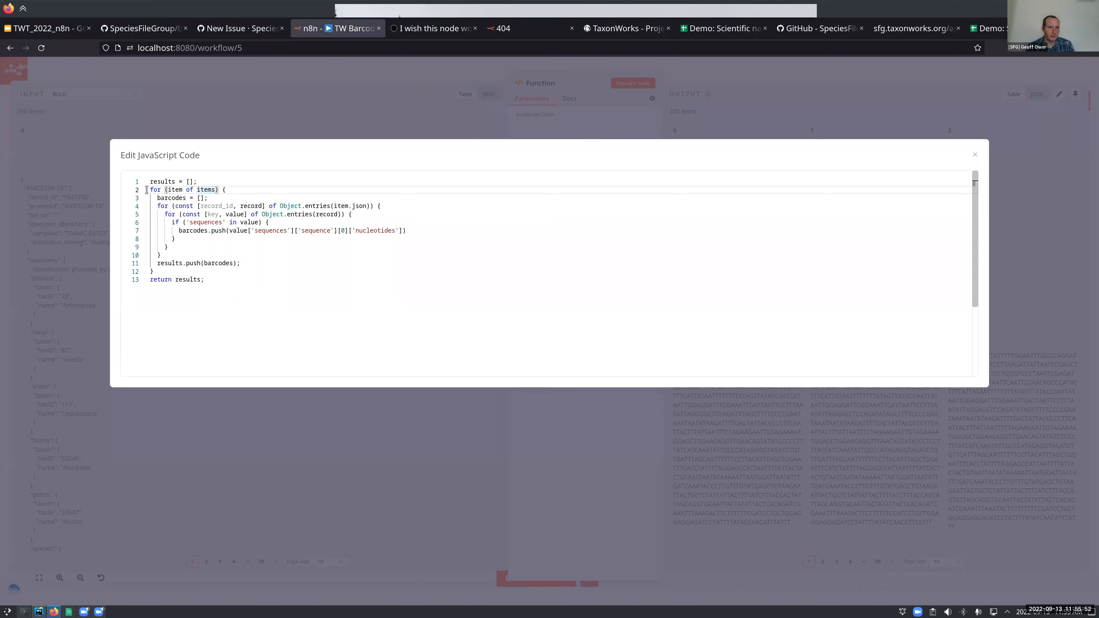
double_click(205, 189)
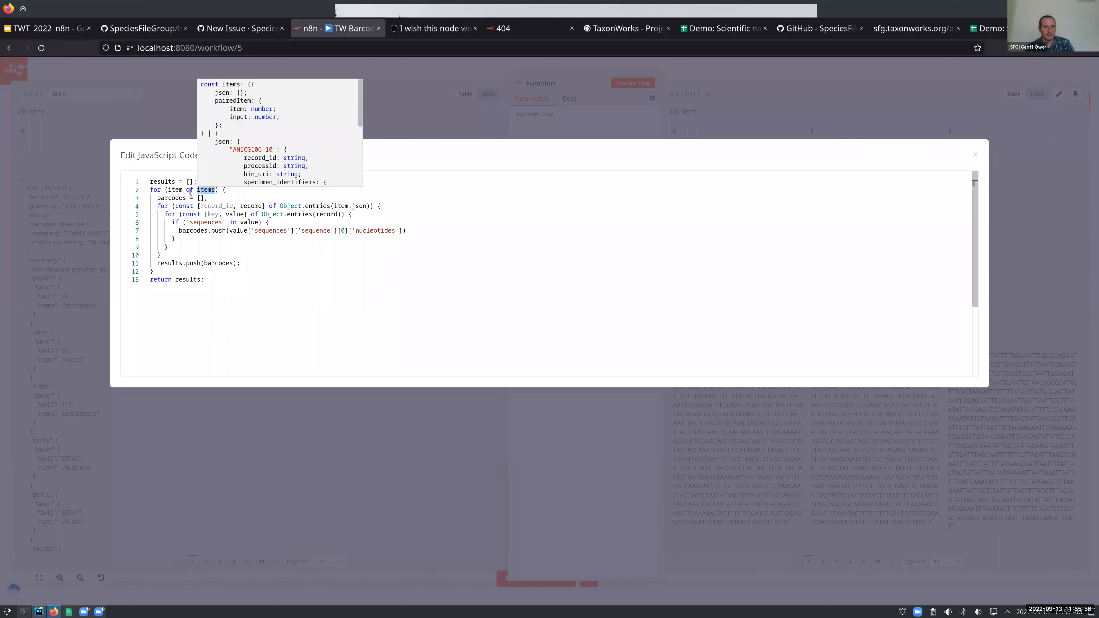
double_click(176, 189)
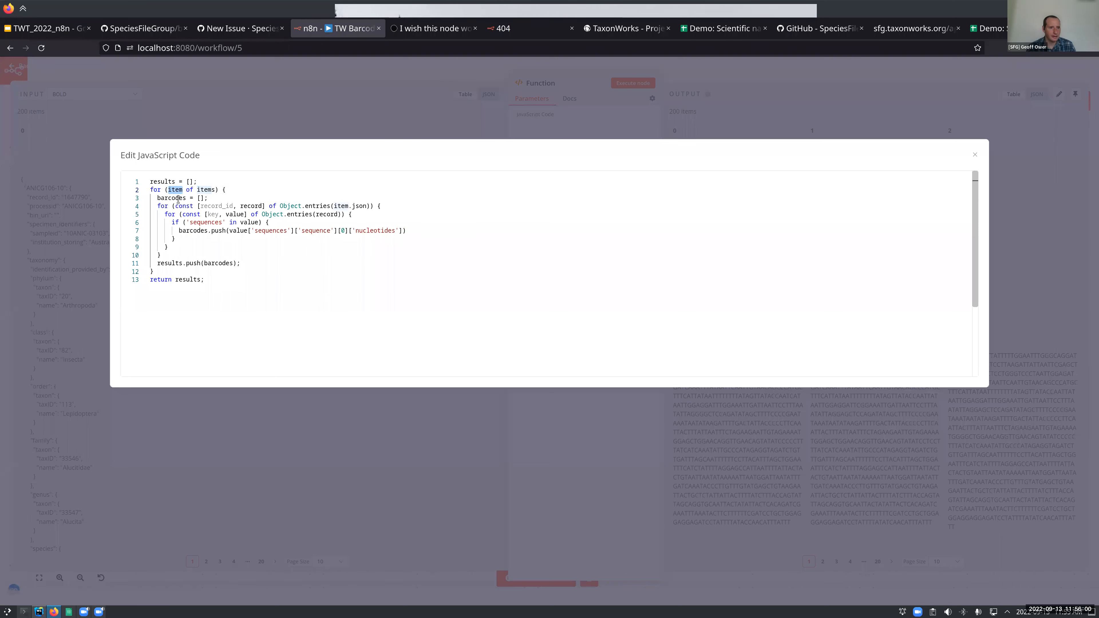
Examine the barcodes array, the nested record loops and the nucleotides lookup in the Function code, and close the code editor.
drag(160, 197, 211, 198)
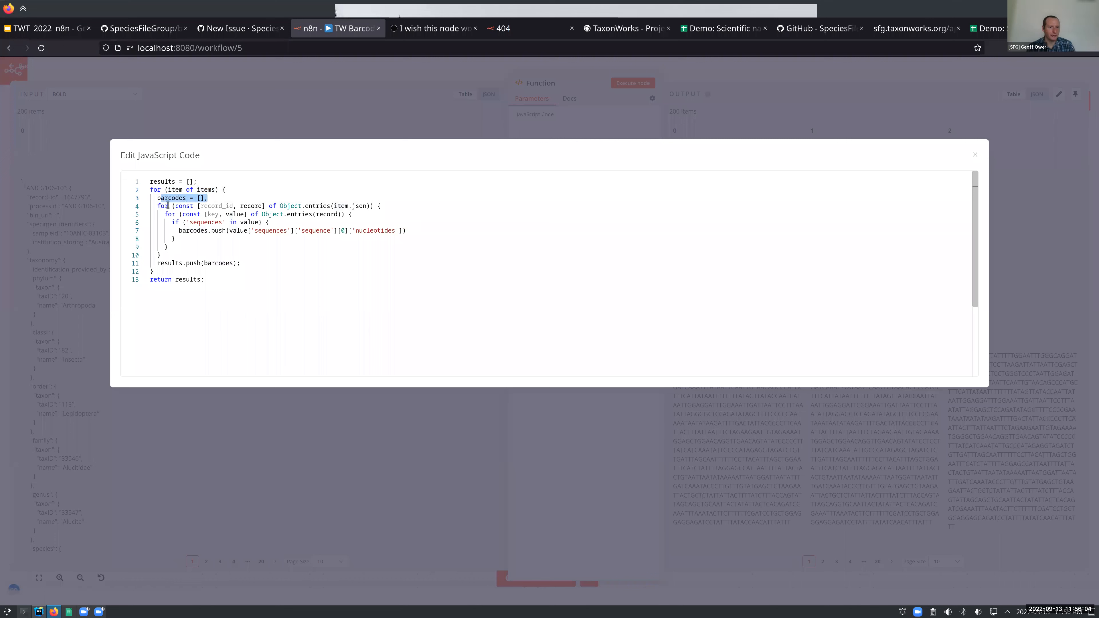
click(199, 207)
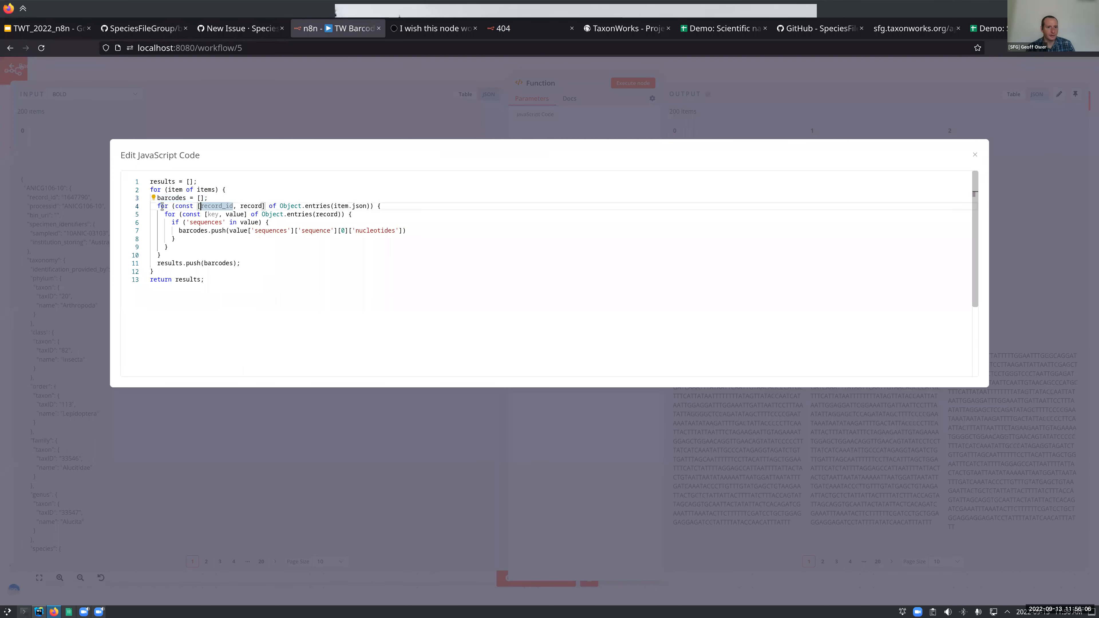
click(251, 207)
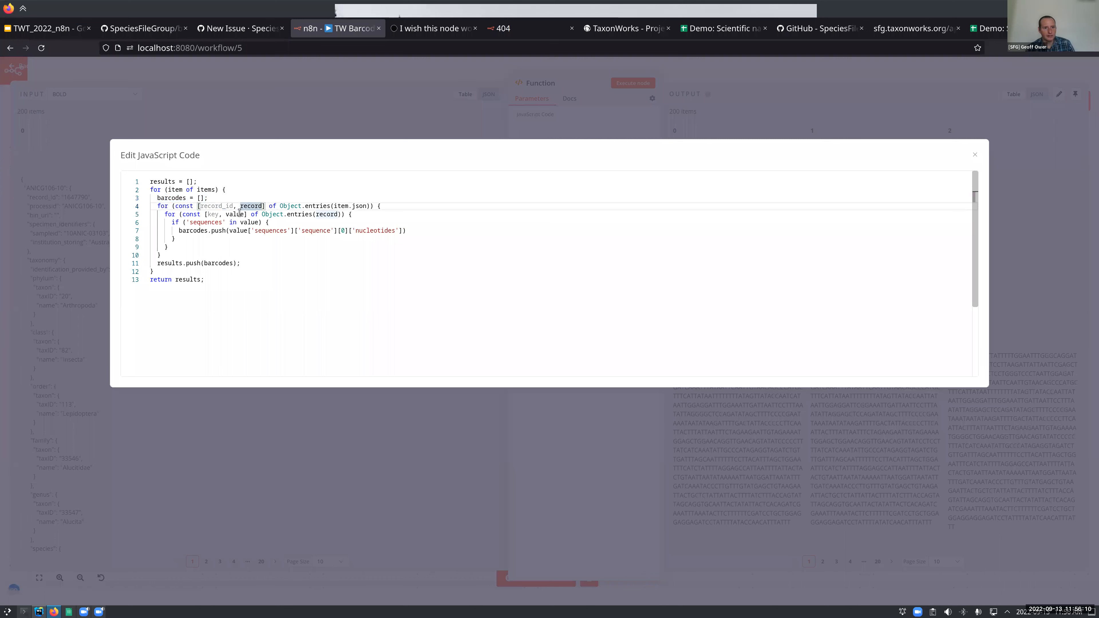
click(239, 214)
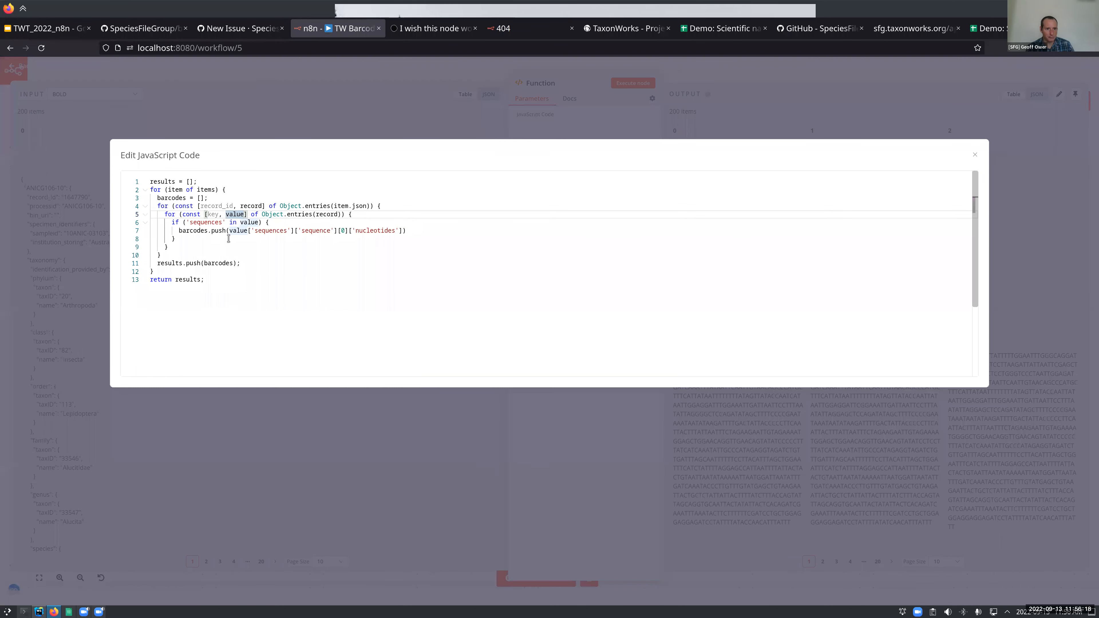
double_click(269, 229)
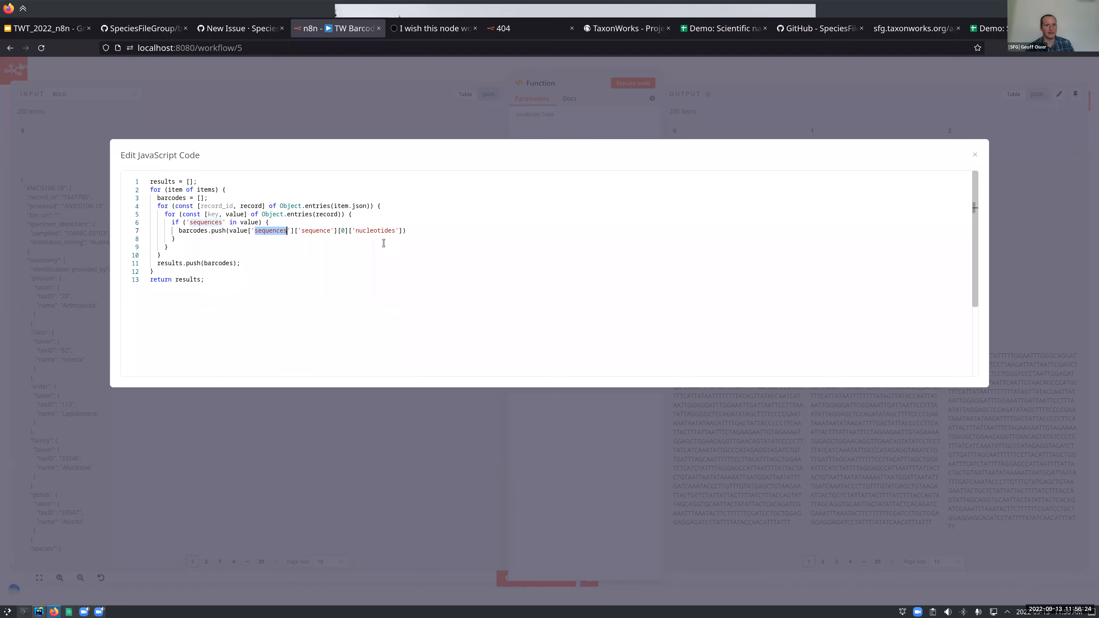
drag(341, 229, 346, 230)
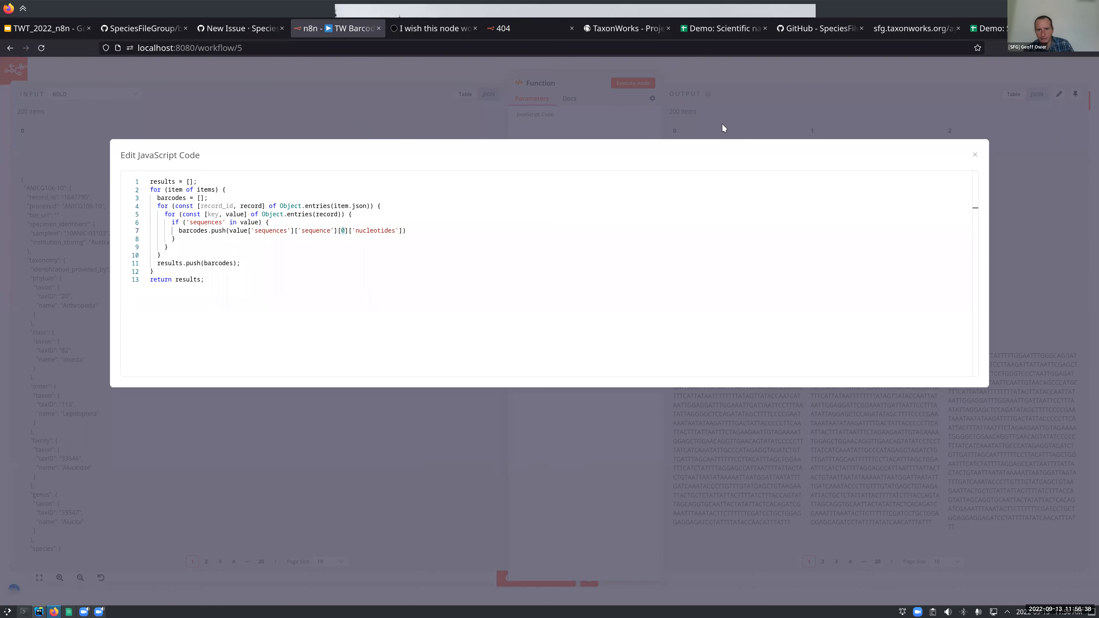
click(975, 157)
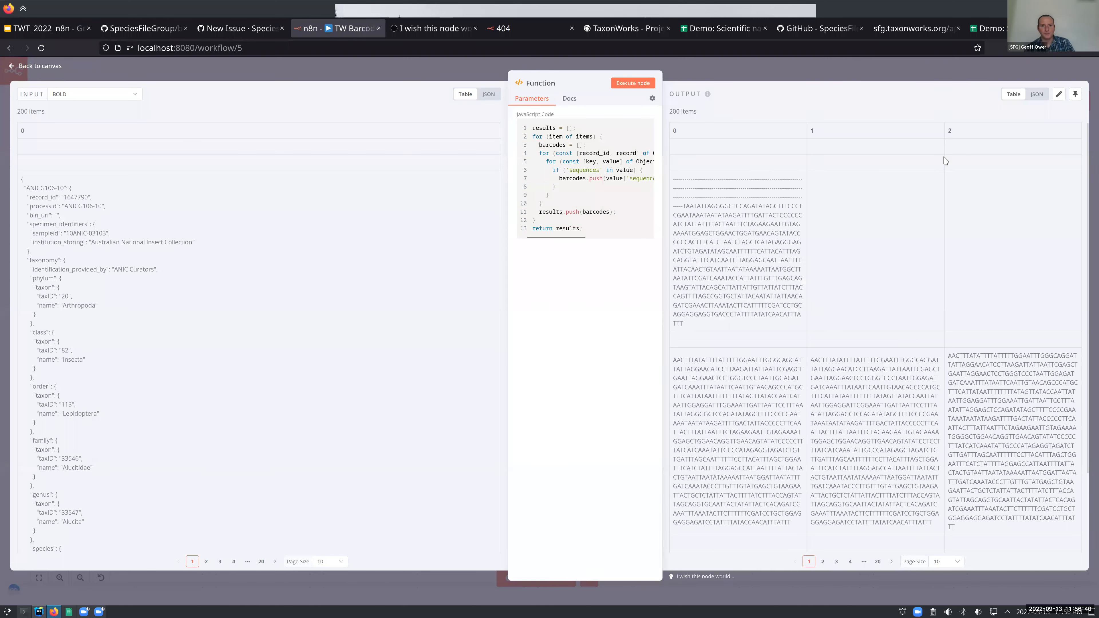
Reopen the Function code to examine how barcodes are pushed into results and returned, and go back to the canvas.
click(583, 222)
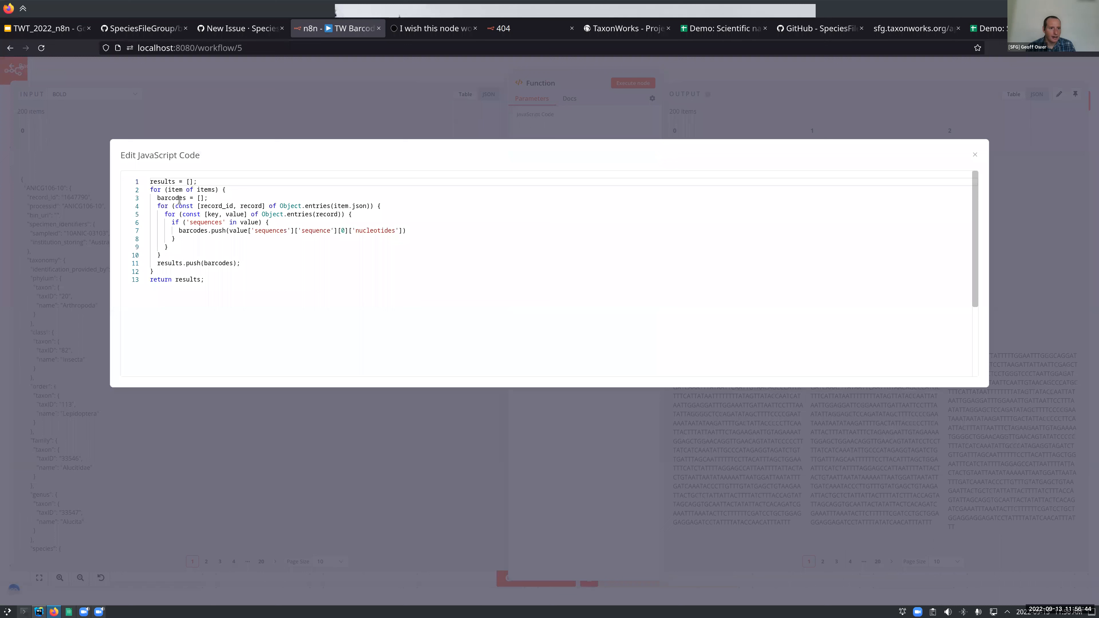
drag(169, 199, 208, 198)
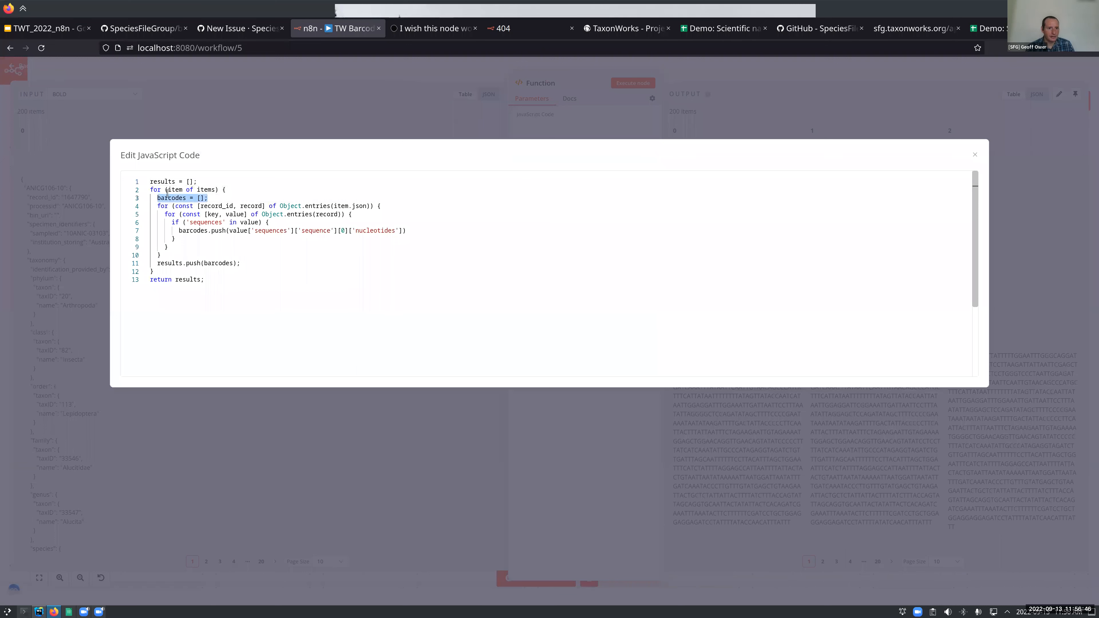
click(205, 263)
double_click(192, 264)
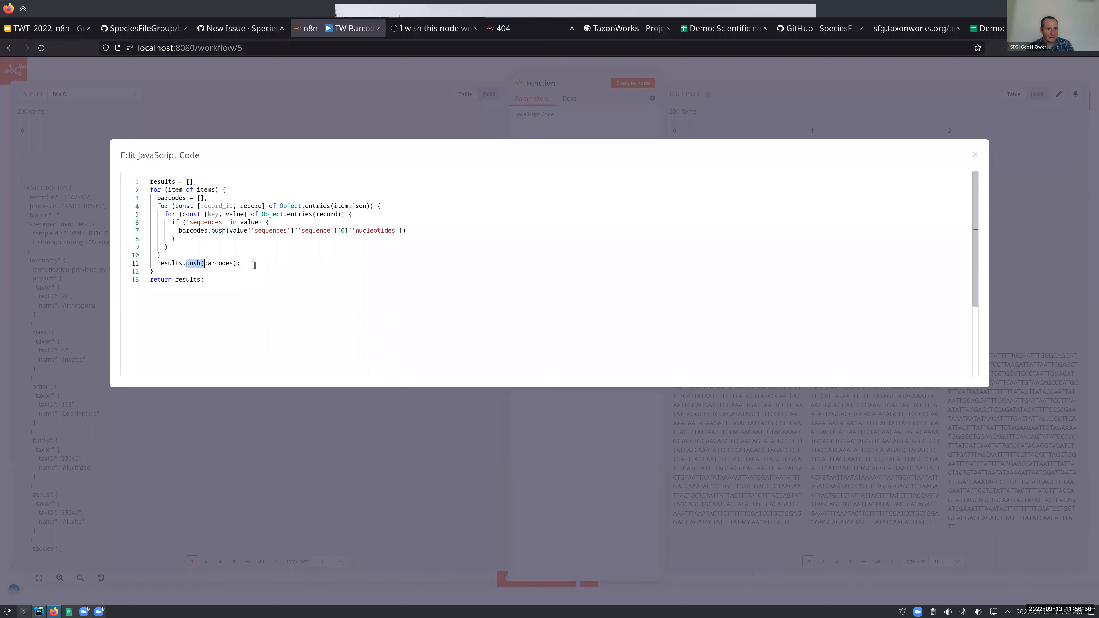
key(shift+End)
double_click(191, 280)
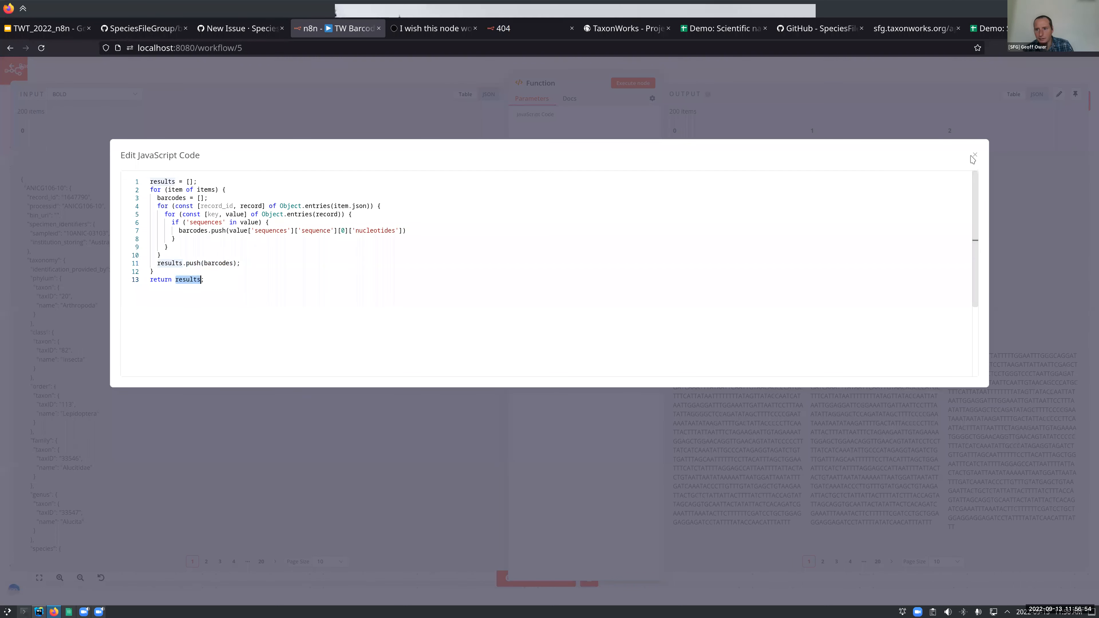
click(763, 70)
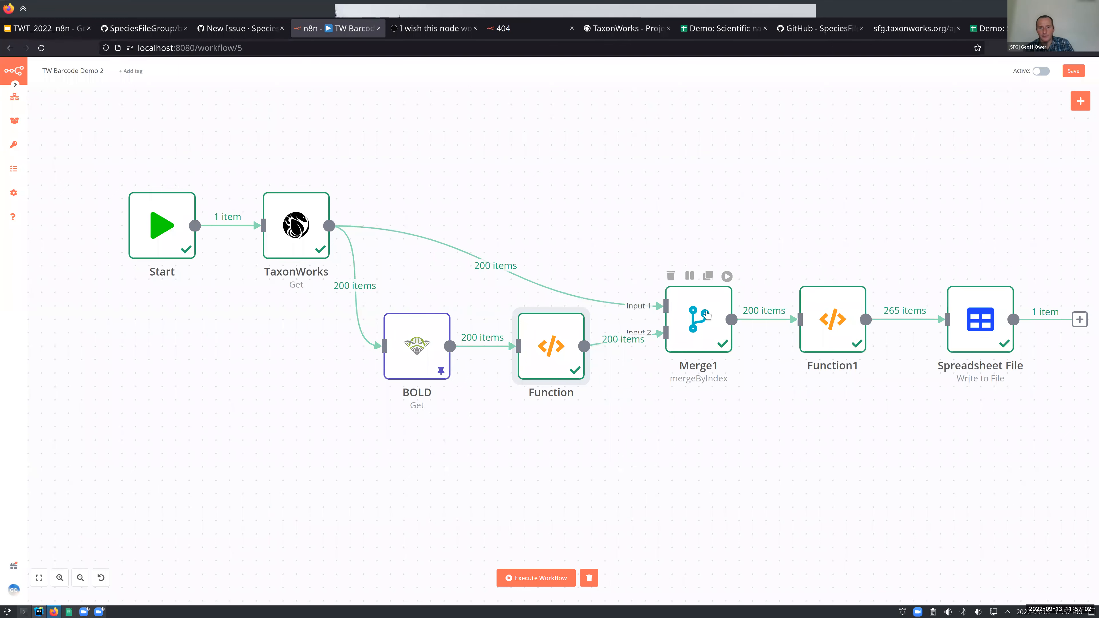
Open the Merge1 node, inspect the barcode sequence columns at the end of its output table, and return to the canvas.
double_click(707, 315)
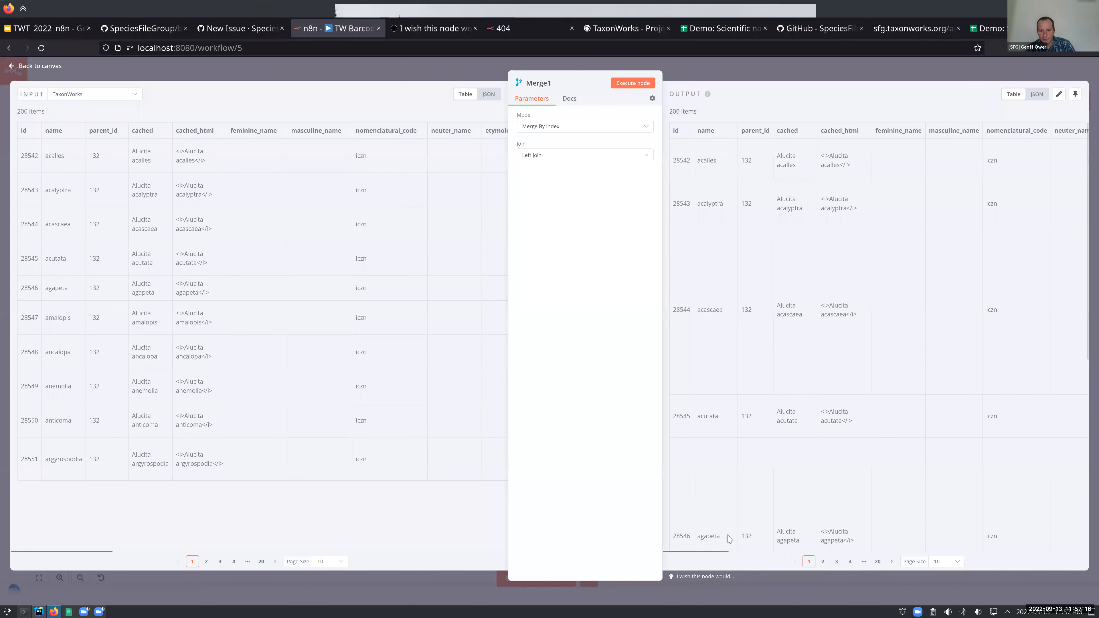
drag(744, 553, 1087, 547)
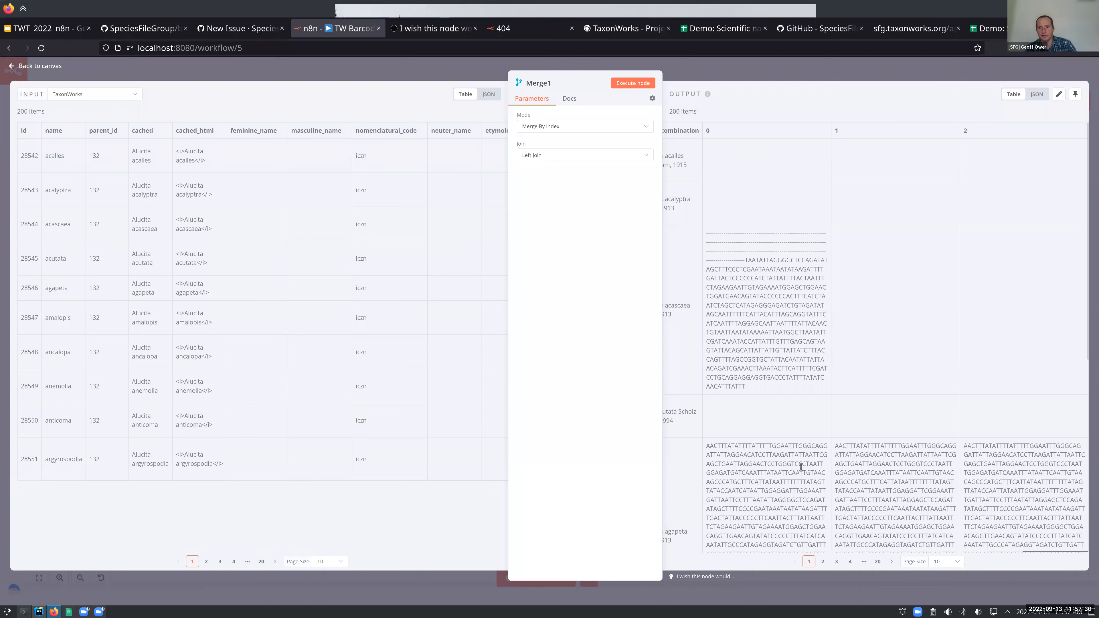
drag(748, 473, 1033, 509)
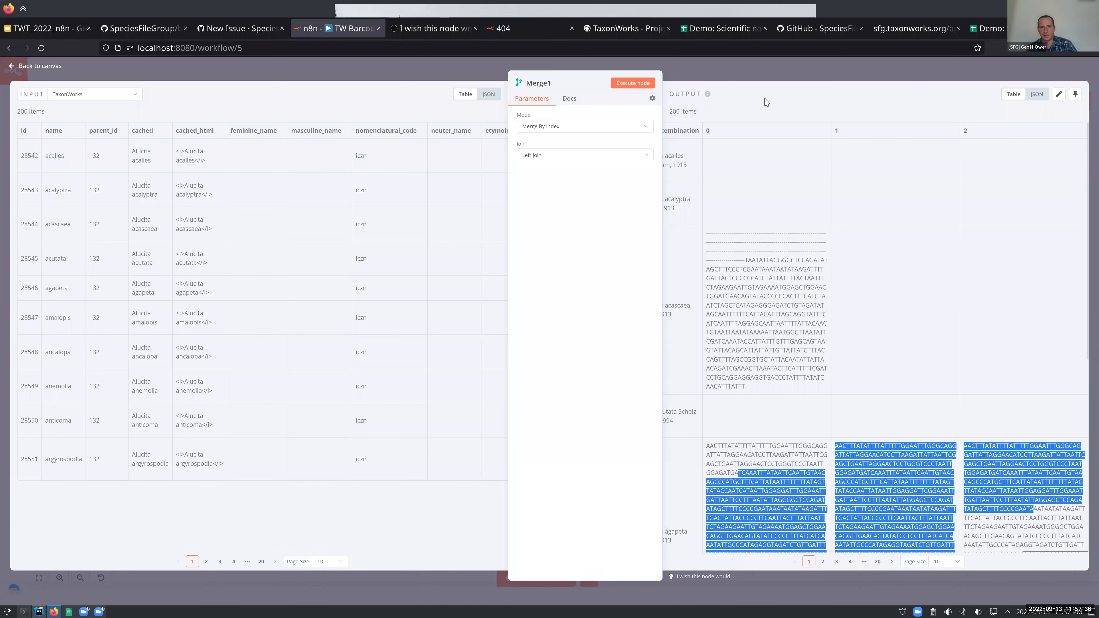
click(794, 68)
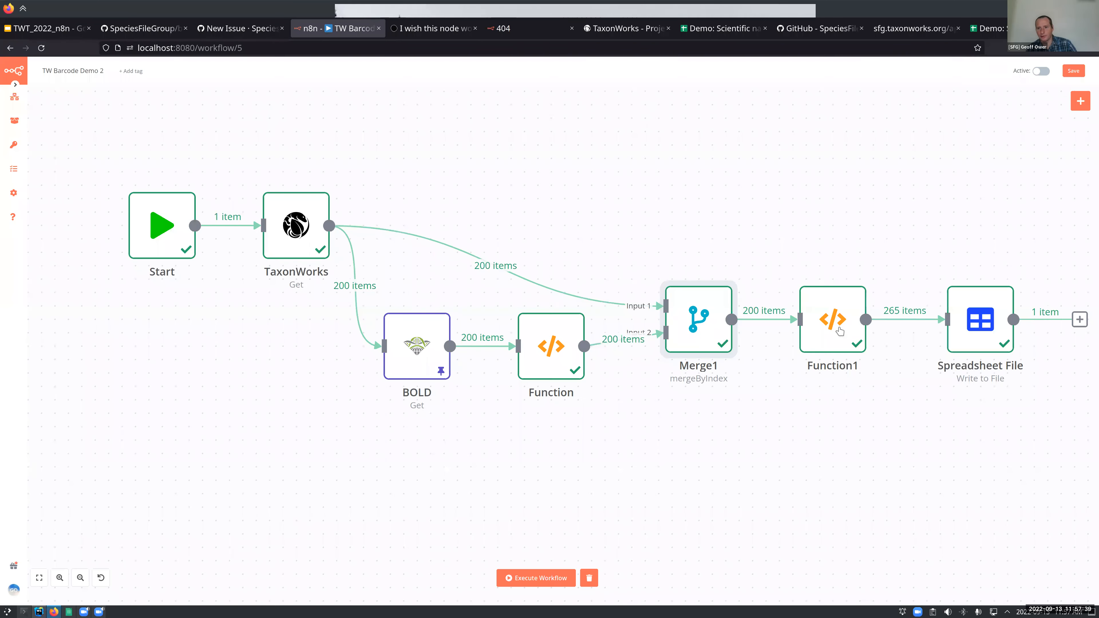
Open the Function1 node to review its code and its OtuName, Predicate and Value output, and close it.
mouse_move(846, 320)
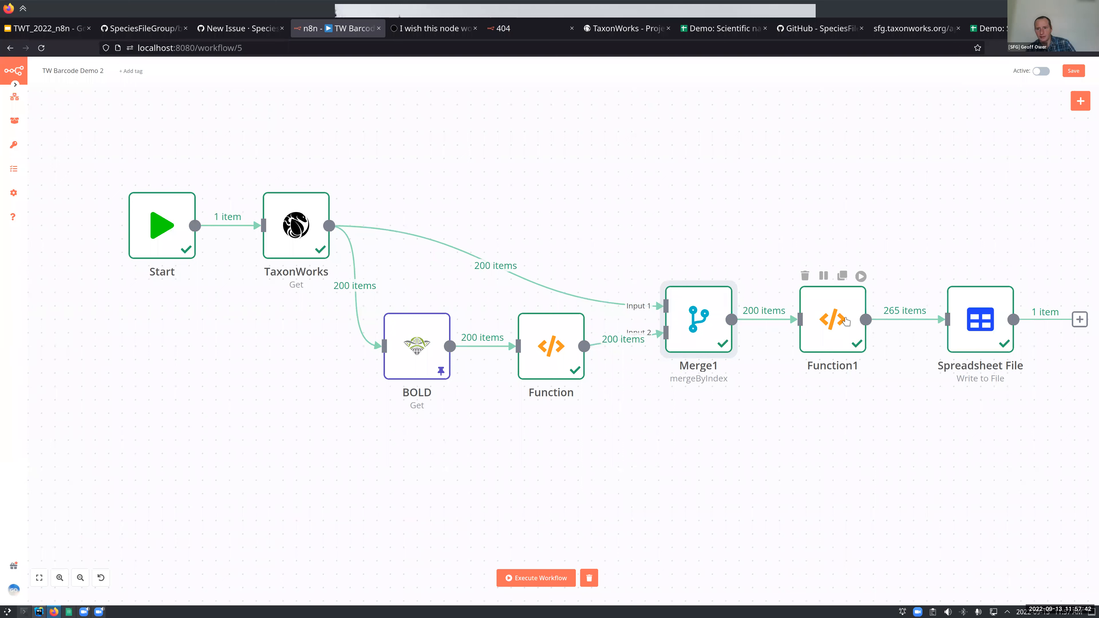
click(846, 320)
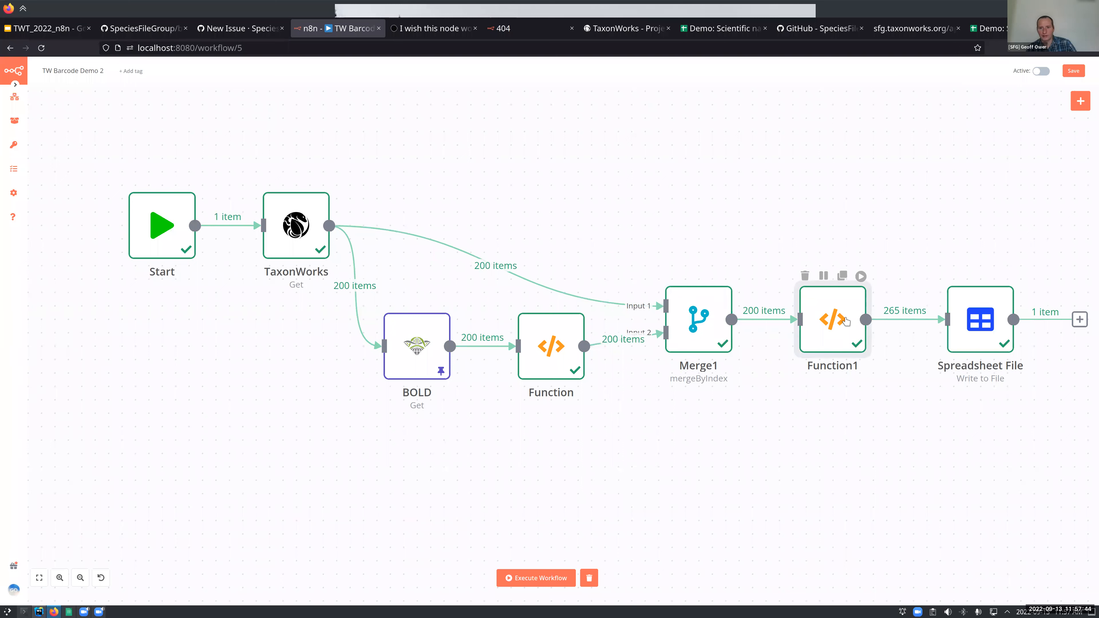
double_click(825, 331)
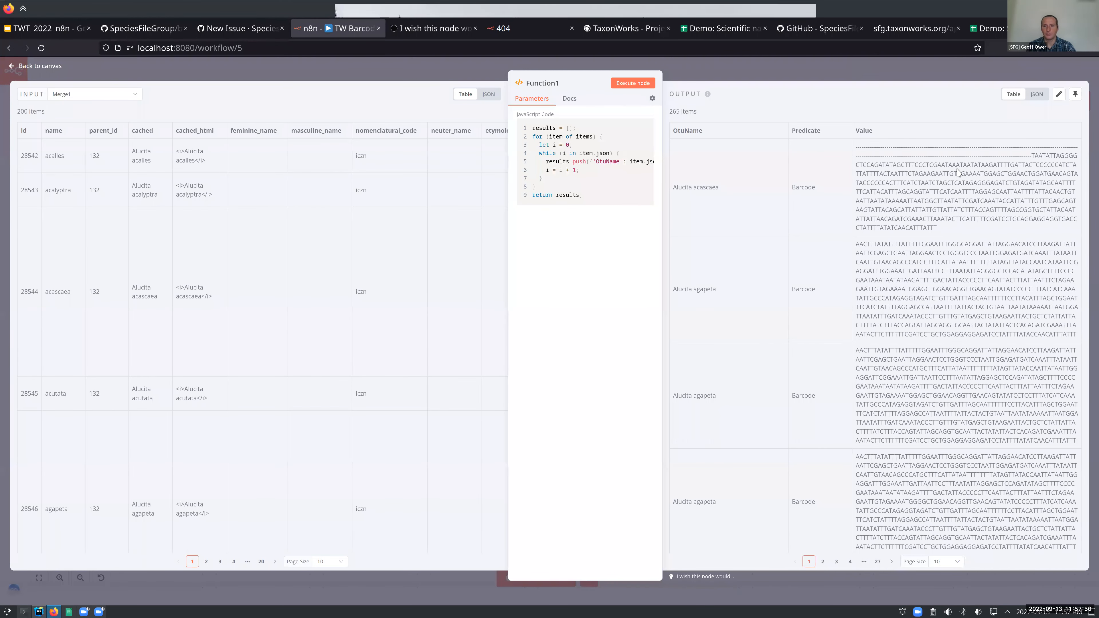
key(Escape)
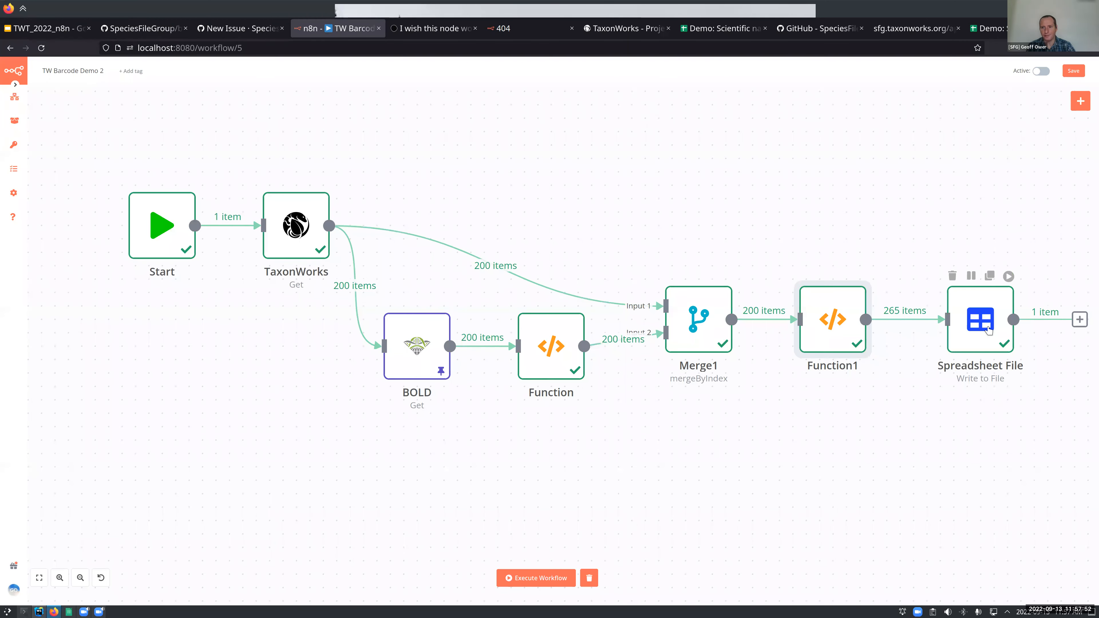
Open the Spreadsheet File node to review its CSV write settings and file output, and return to the canvas.
double_click(989, 331)
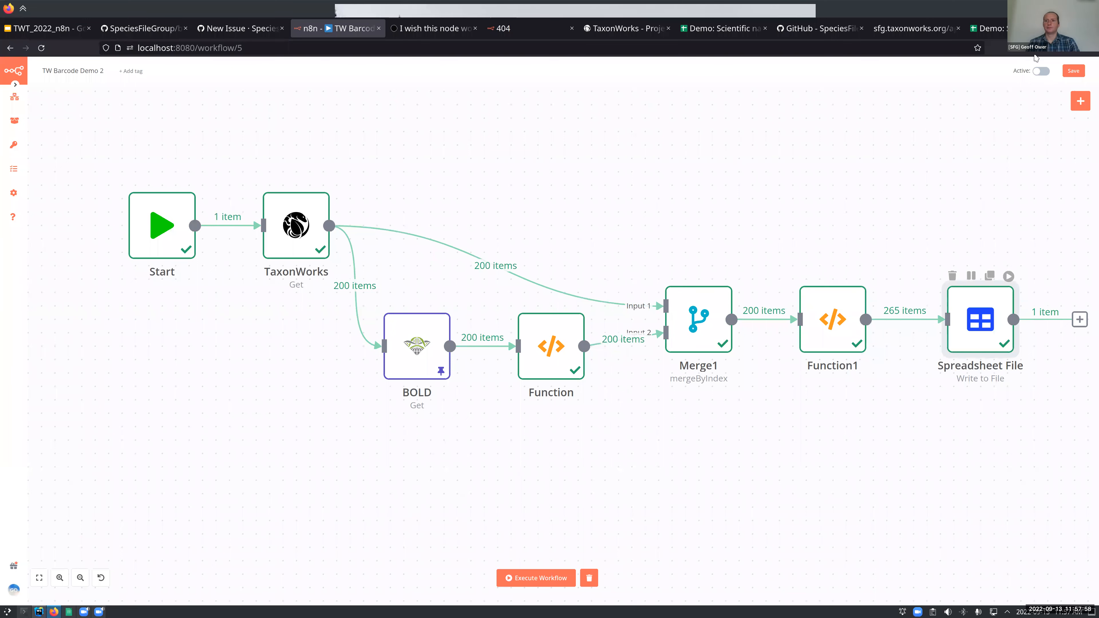
key(Return)
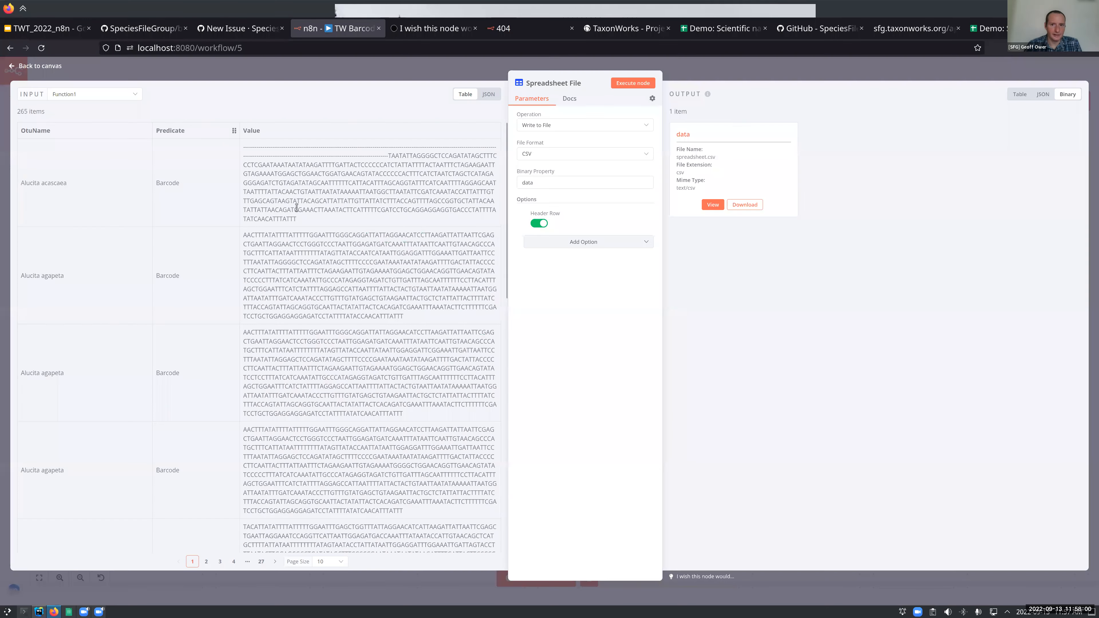
click(344, 66)
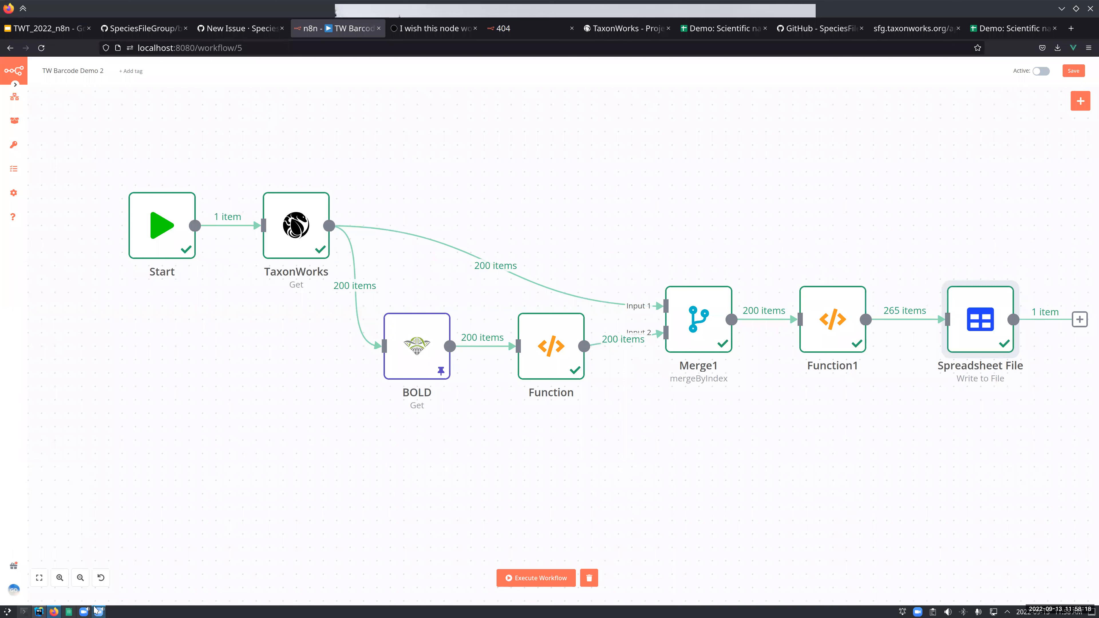
Bring up the two floating meeting windows over the workflow canvas and reposition them.
mouse_move(82, 609)
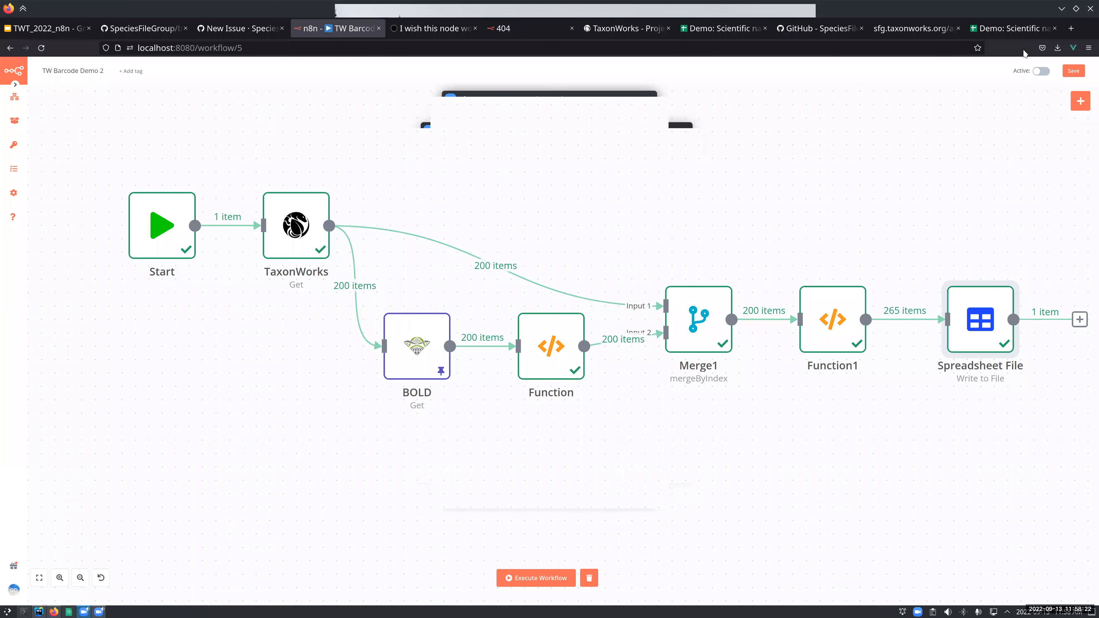
drag(550, 135, 834, 172)
drag(584, 108, 581, 157)
drag(763, 173, 736, 175)
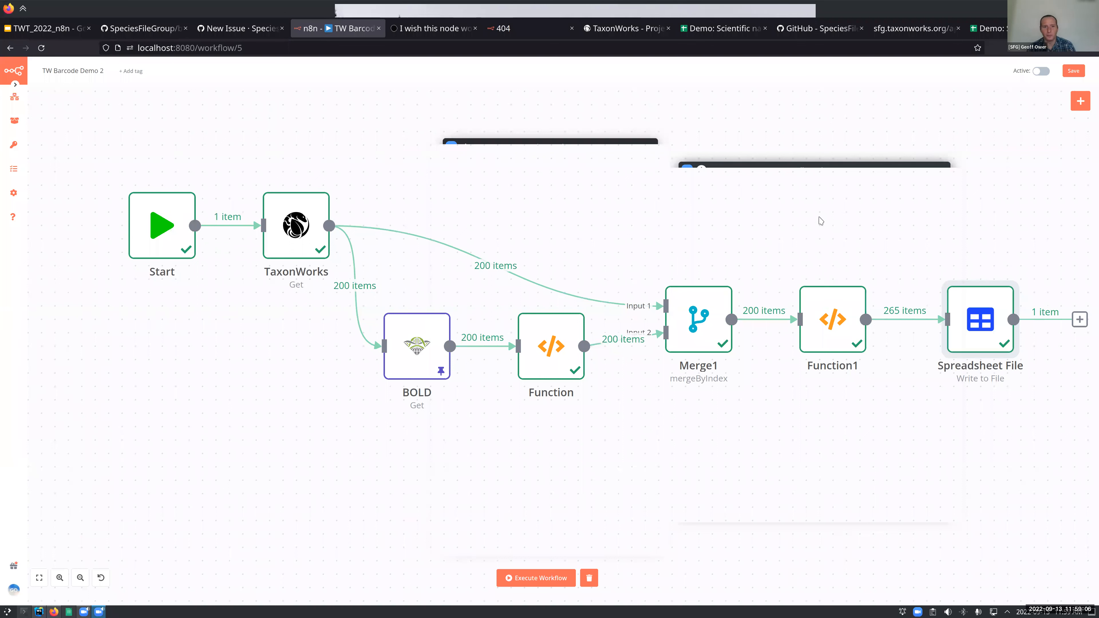
drag(795, 172, 774, 185)
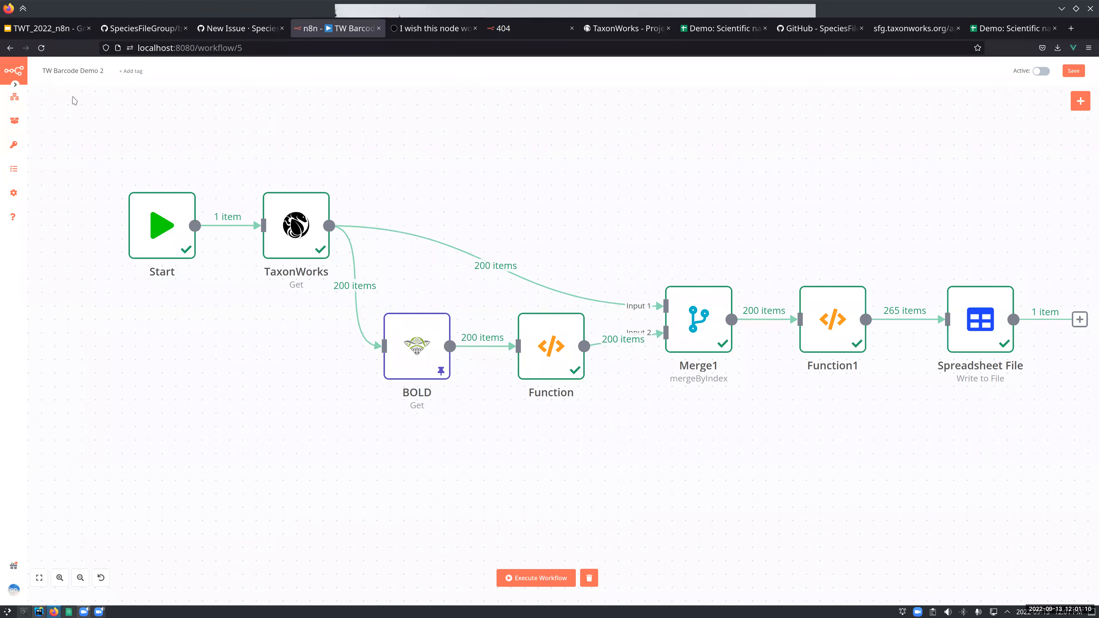
mouse_move(14, 97)
mouse_move(820, 289)
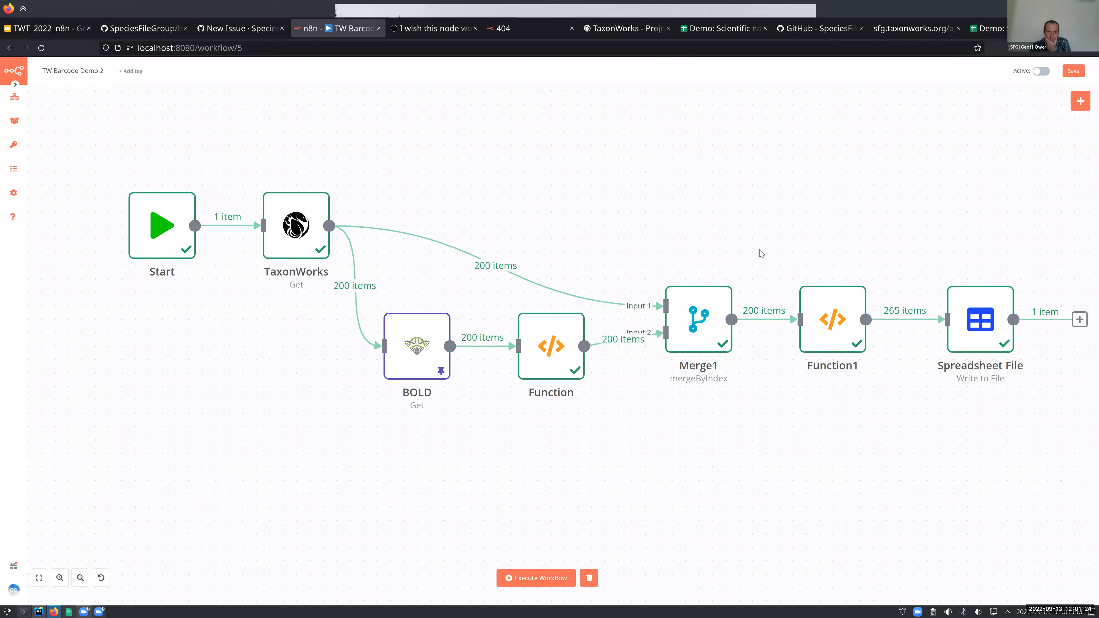
mouse_move(730, 295)
scroll(898, 441, up, 3)
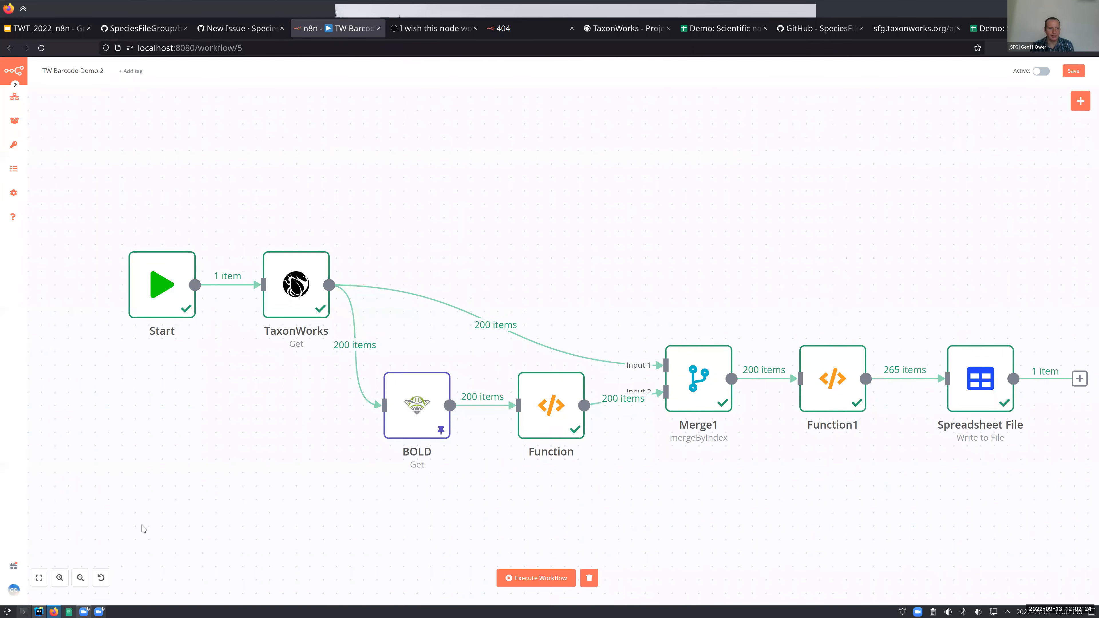
click(39, 580)
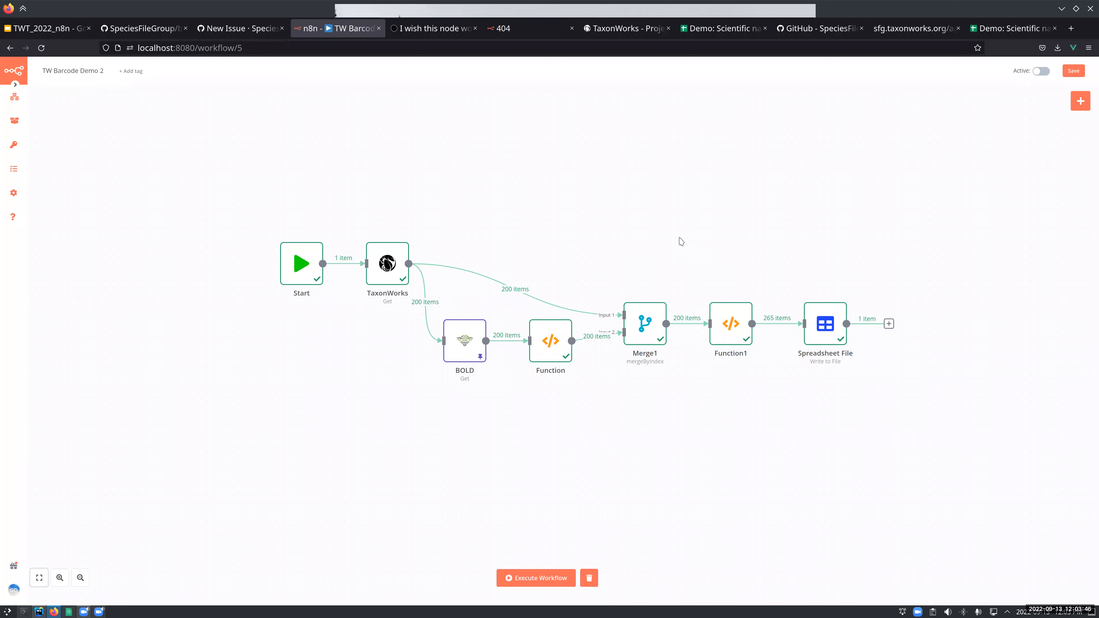
Reopen both meeting windows and move the second one further aside.
click(97, 610)
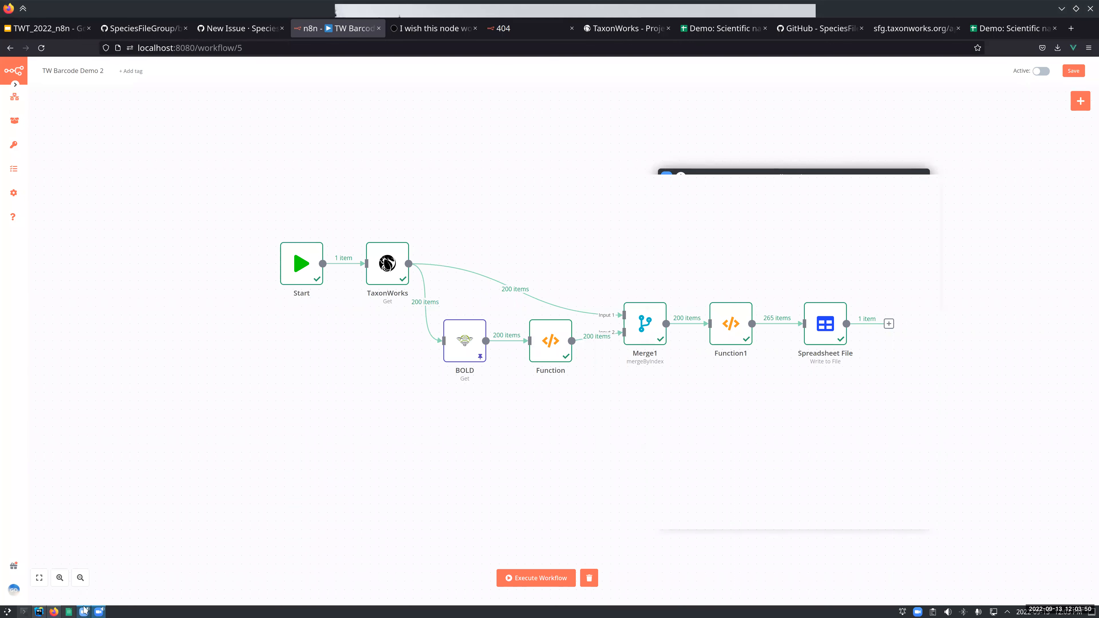
click(85, 609)
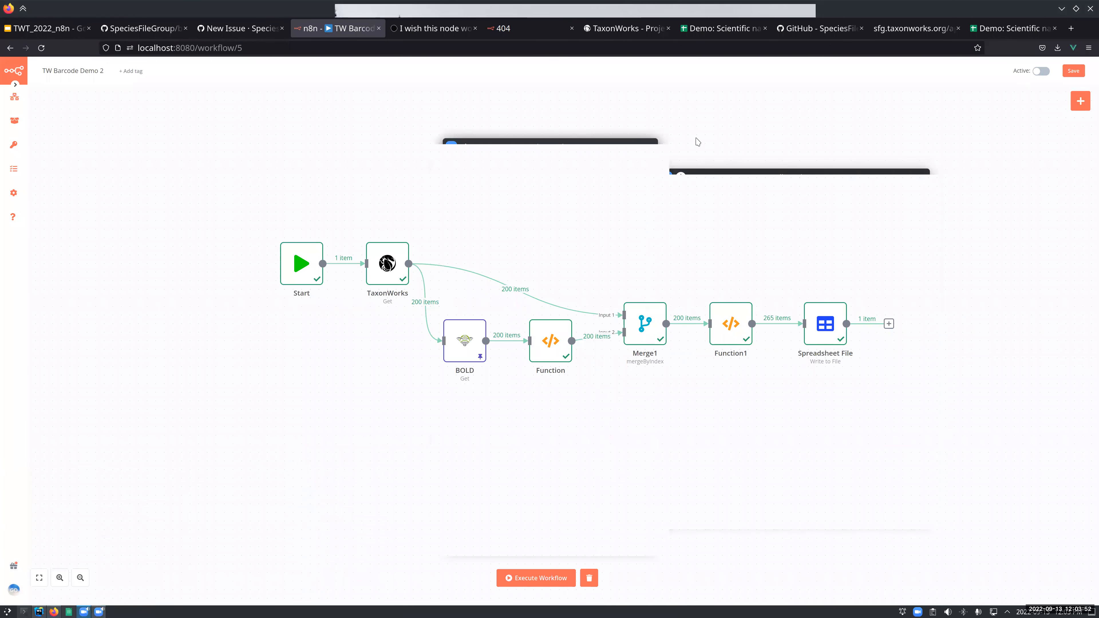
click(625, 147)
drag(824, 176, 960, 186)
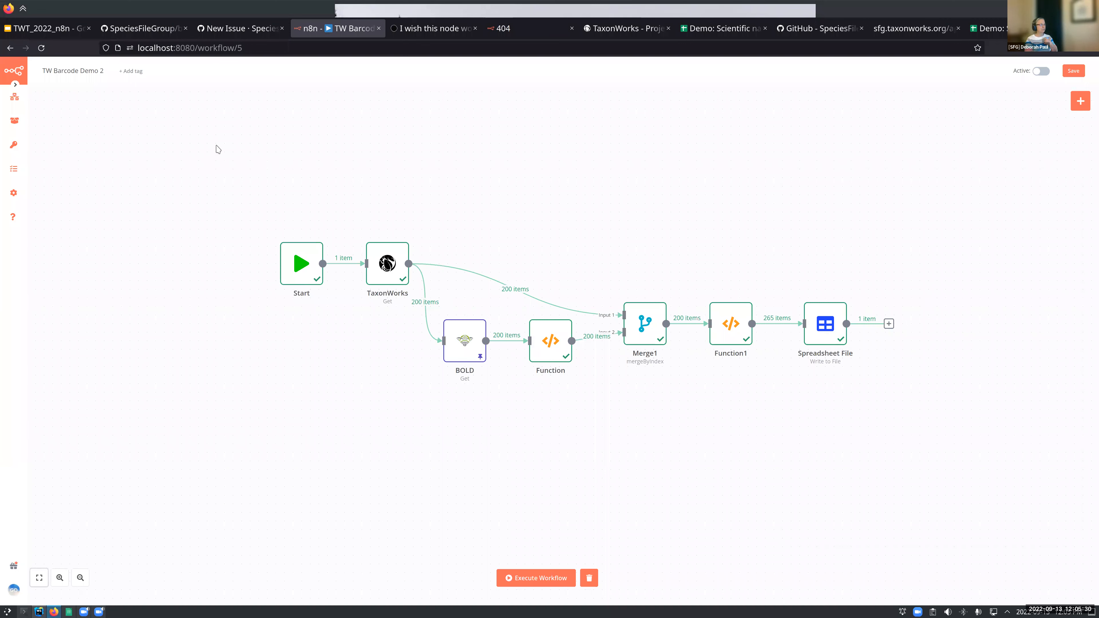
Bring the second meeting window back in front of the workflow.
click(14, 96)
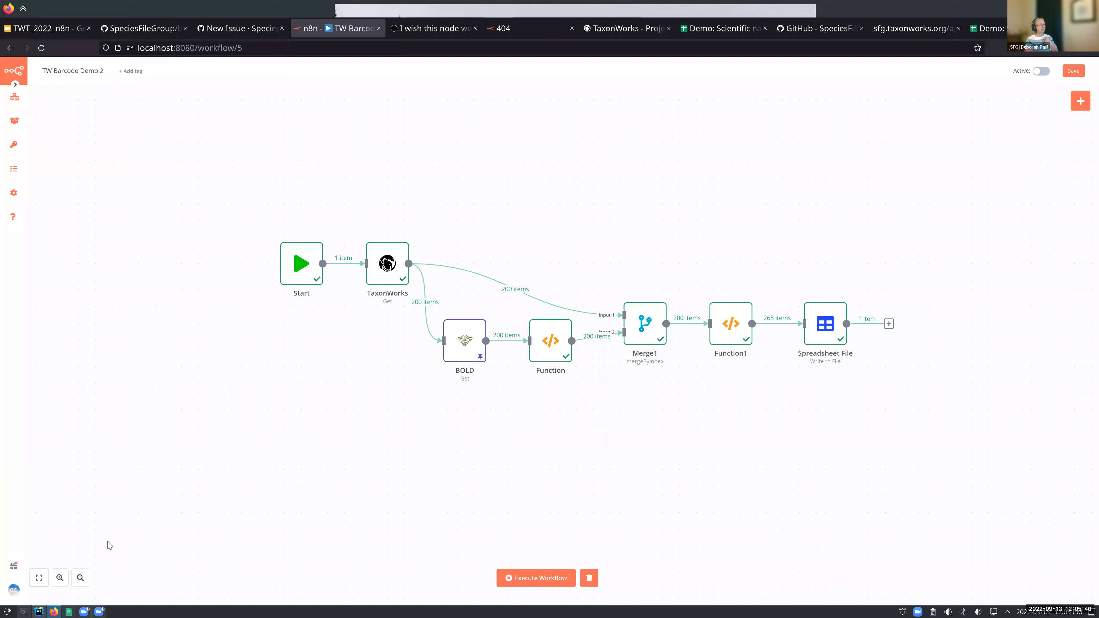
click(99, 608)
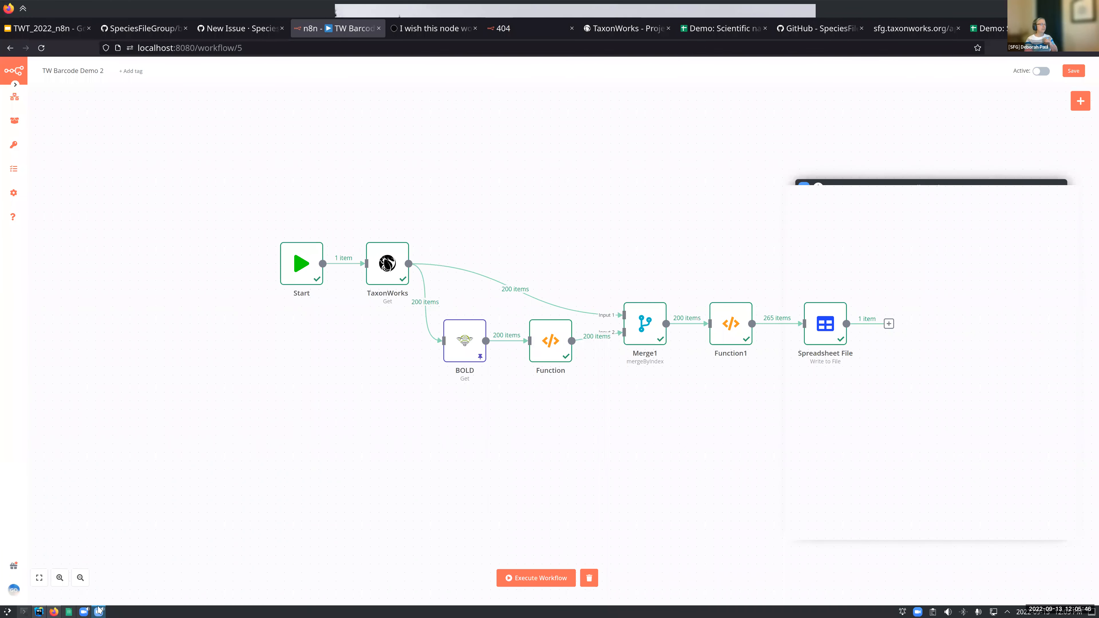
right_click(99, 611)
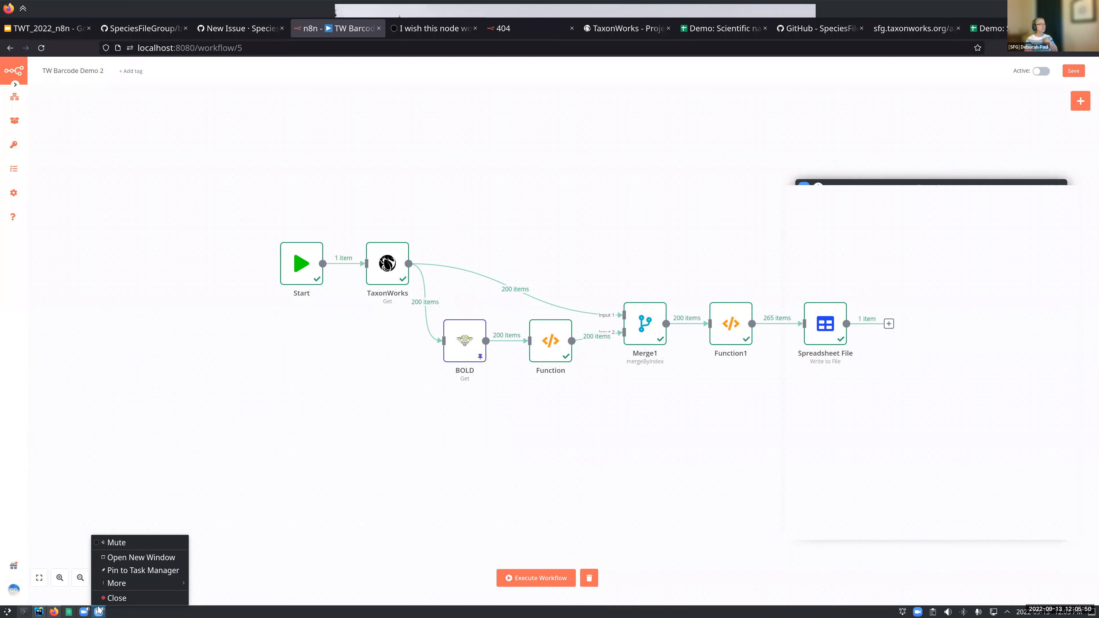
click(140, 608)
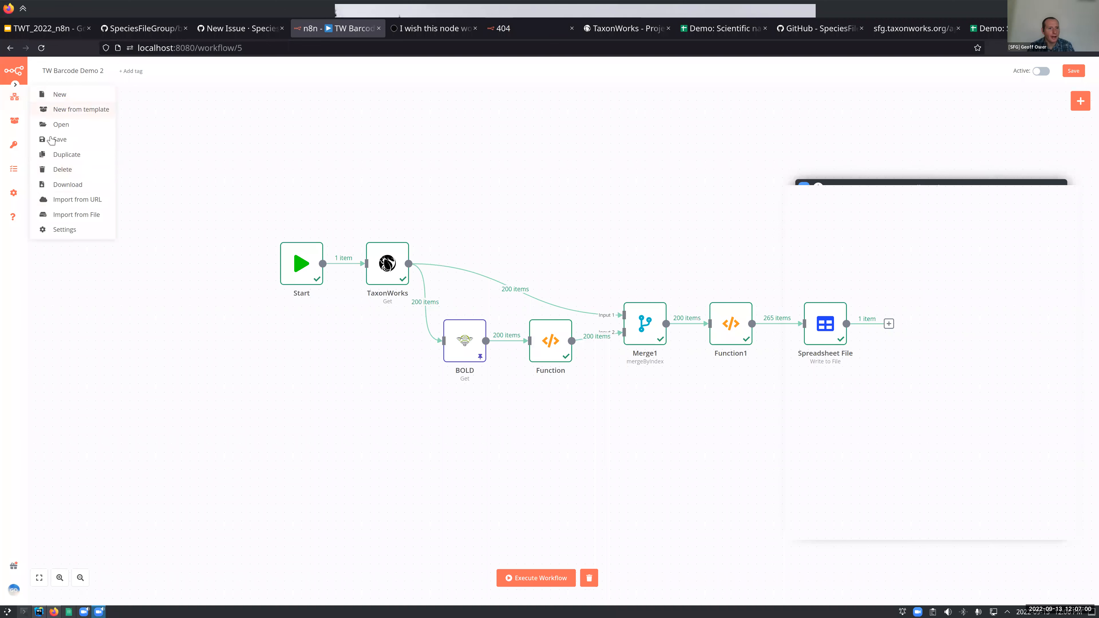
Download the TW Barcode Demo 2 workflow and open the resulting TW_Barcode_Demo_2(1).json file in the browser.
click(68, 185)
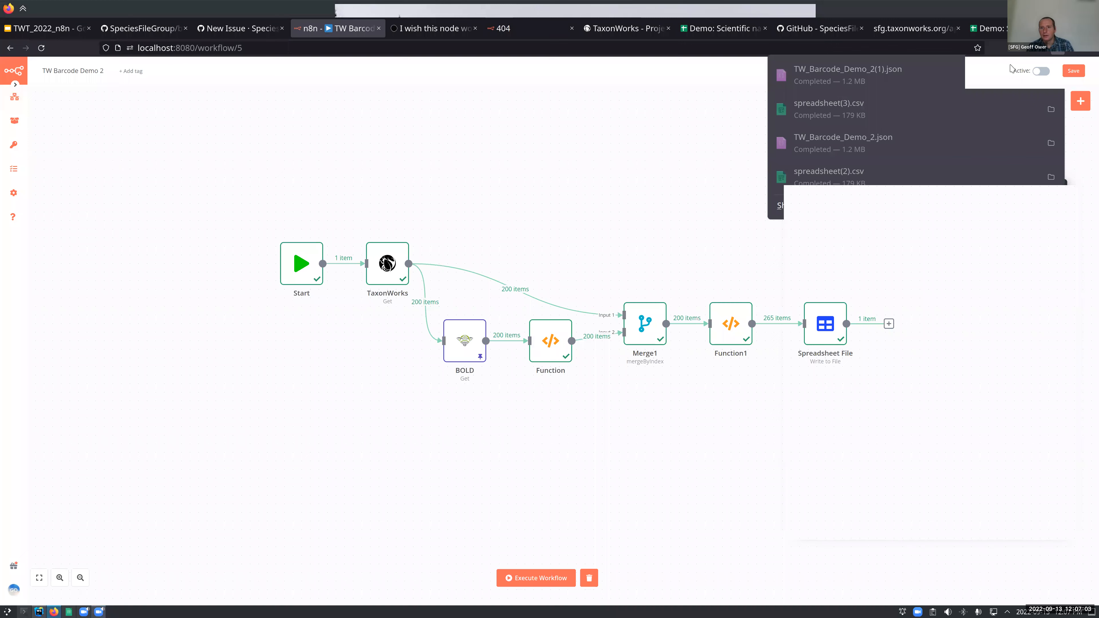
click(915, 73)
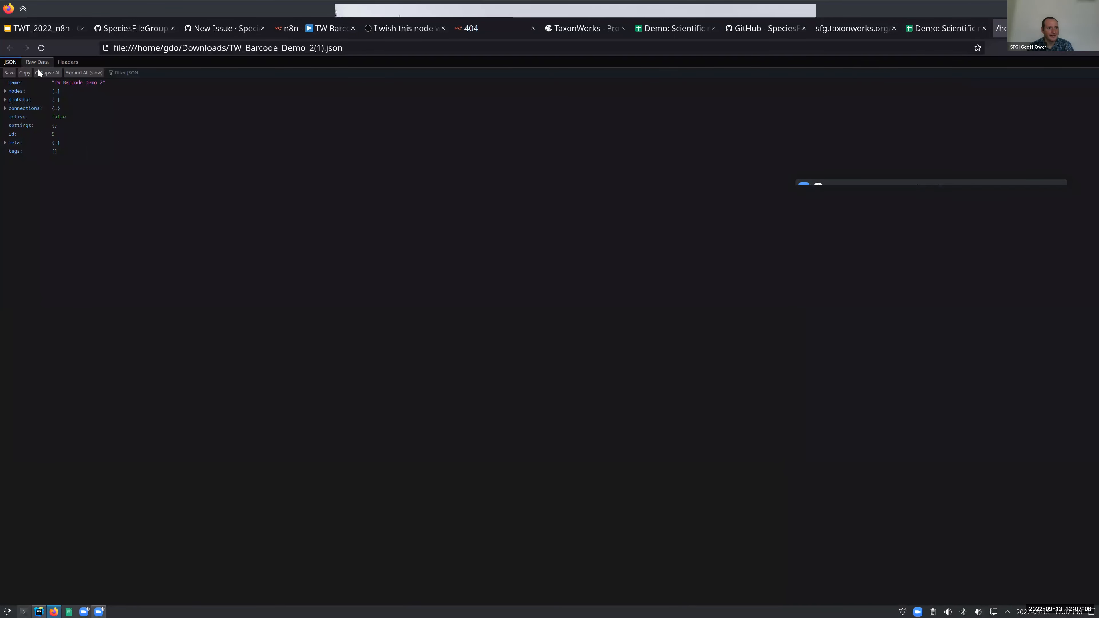
Examine the Start and TaxonWorks node definitions in the JSON file's raw data, and close the file.
click(40, 63)
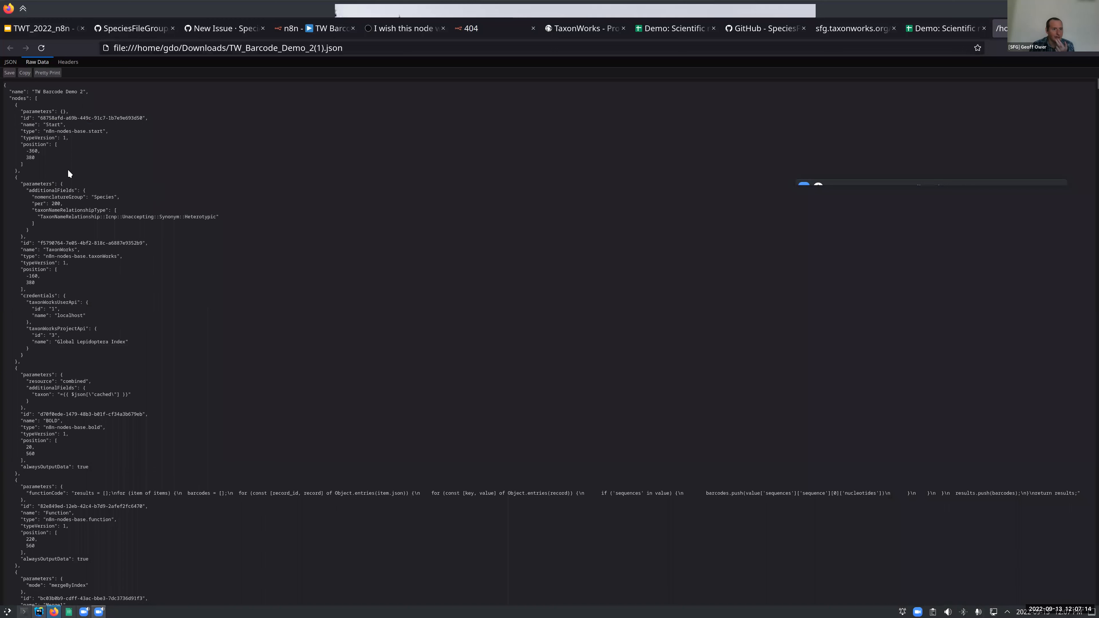
drag(4, 86, 96, 348)
click(200, 275)
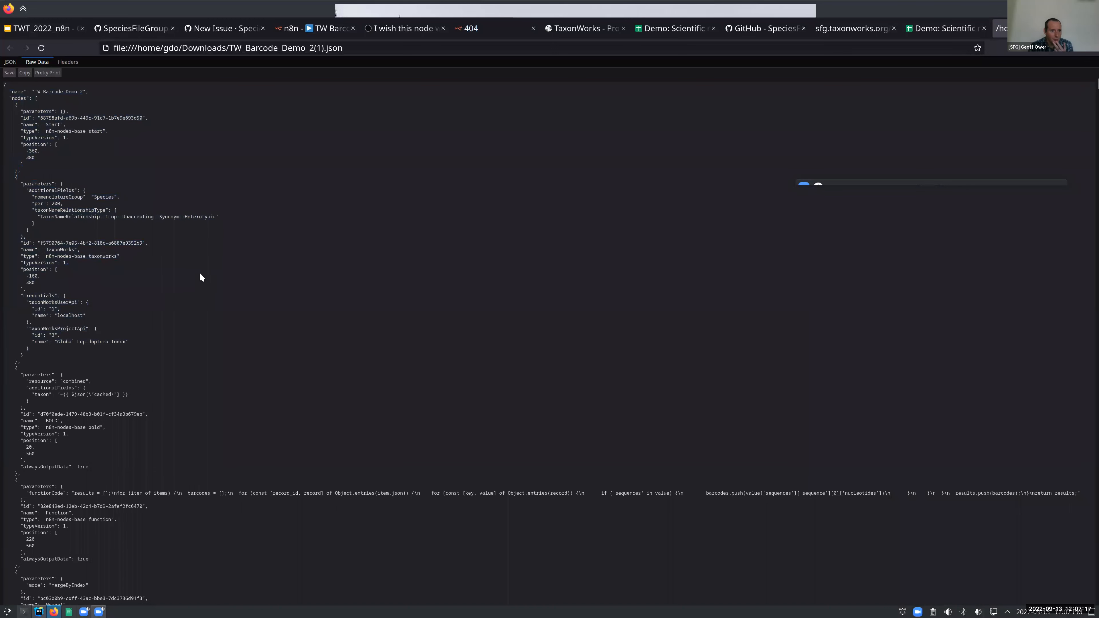
click(39, 32)
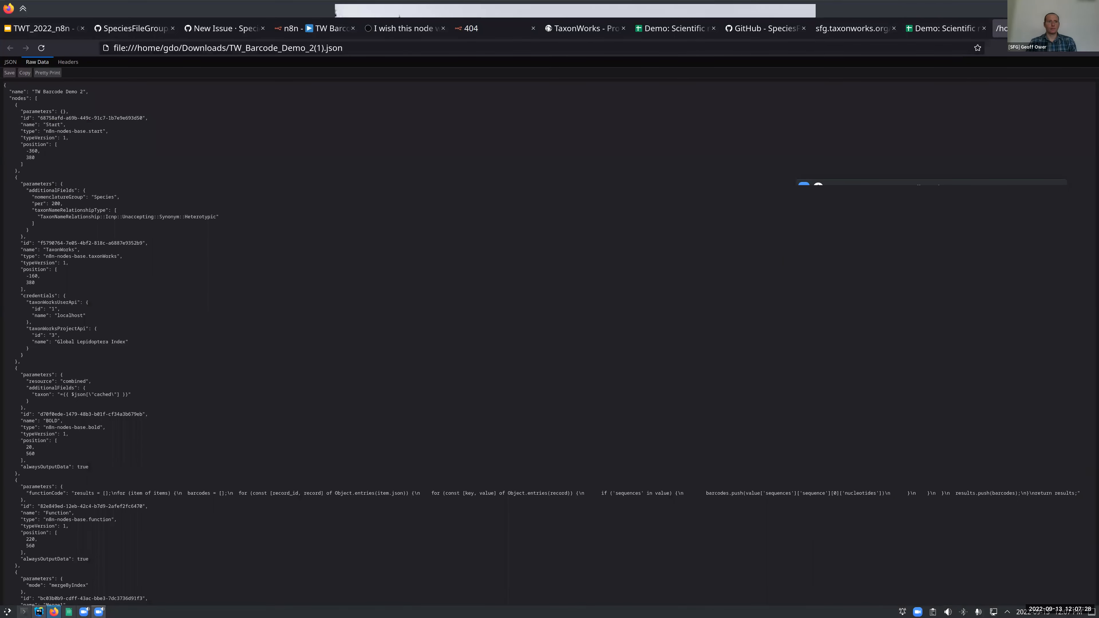
key(ctrl+w)
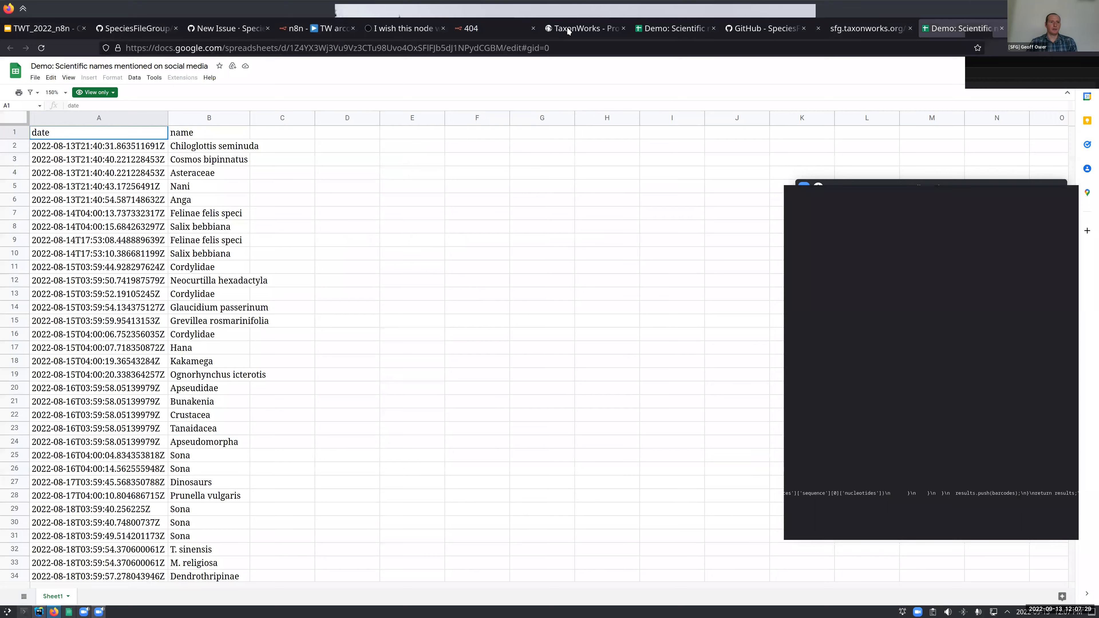
Close the sfg.taxonworks.org API page and advance the TWT_2022_n8n presentation to the Acknowledgements slide.
click(41, 31)
click(991, 29)
click(901, 26)
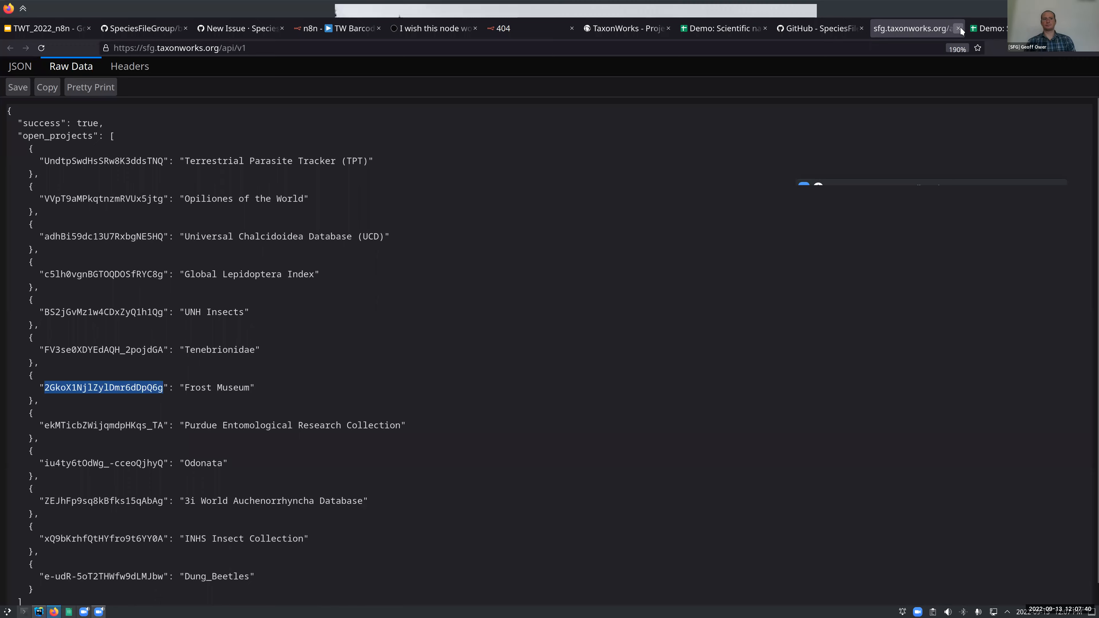
key(ctrl+w)
click(42, 28)
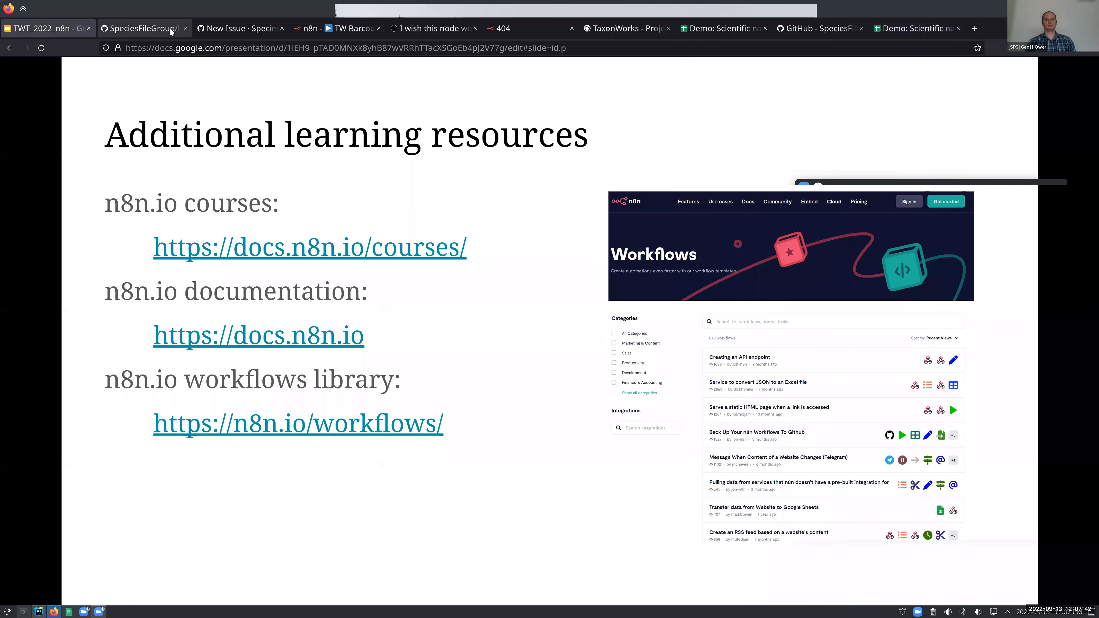
click(780, 407)
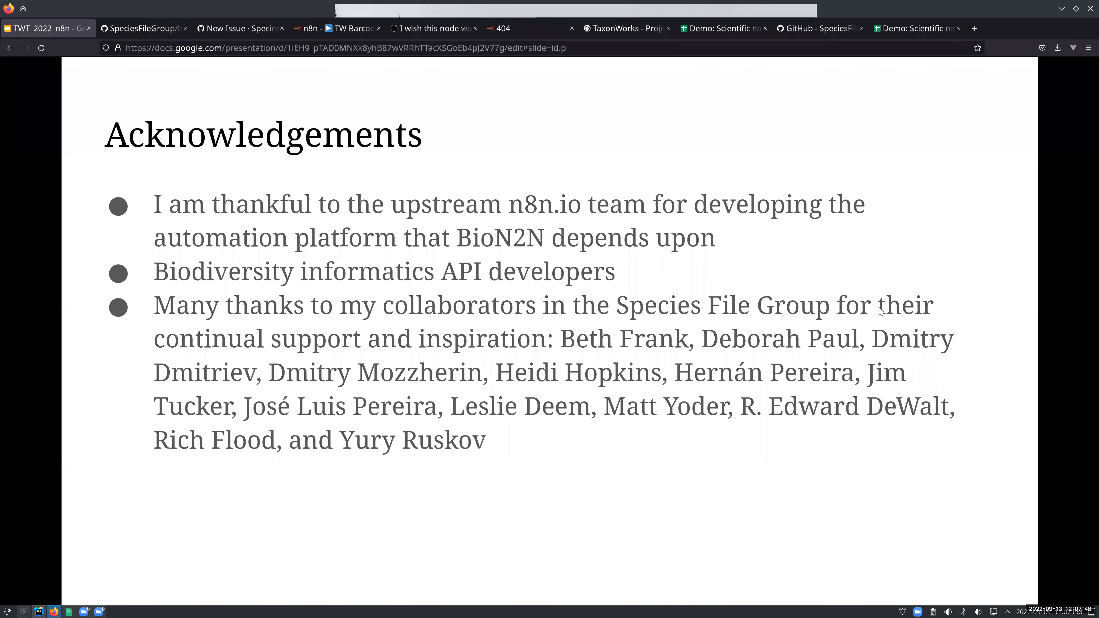